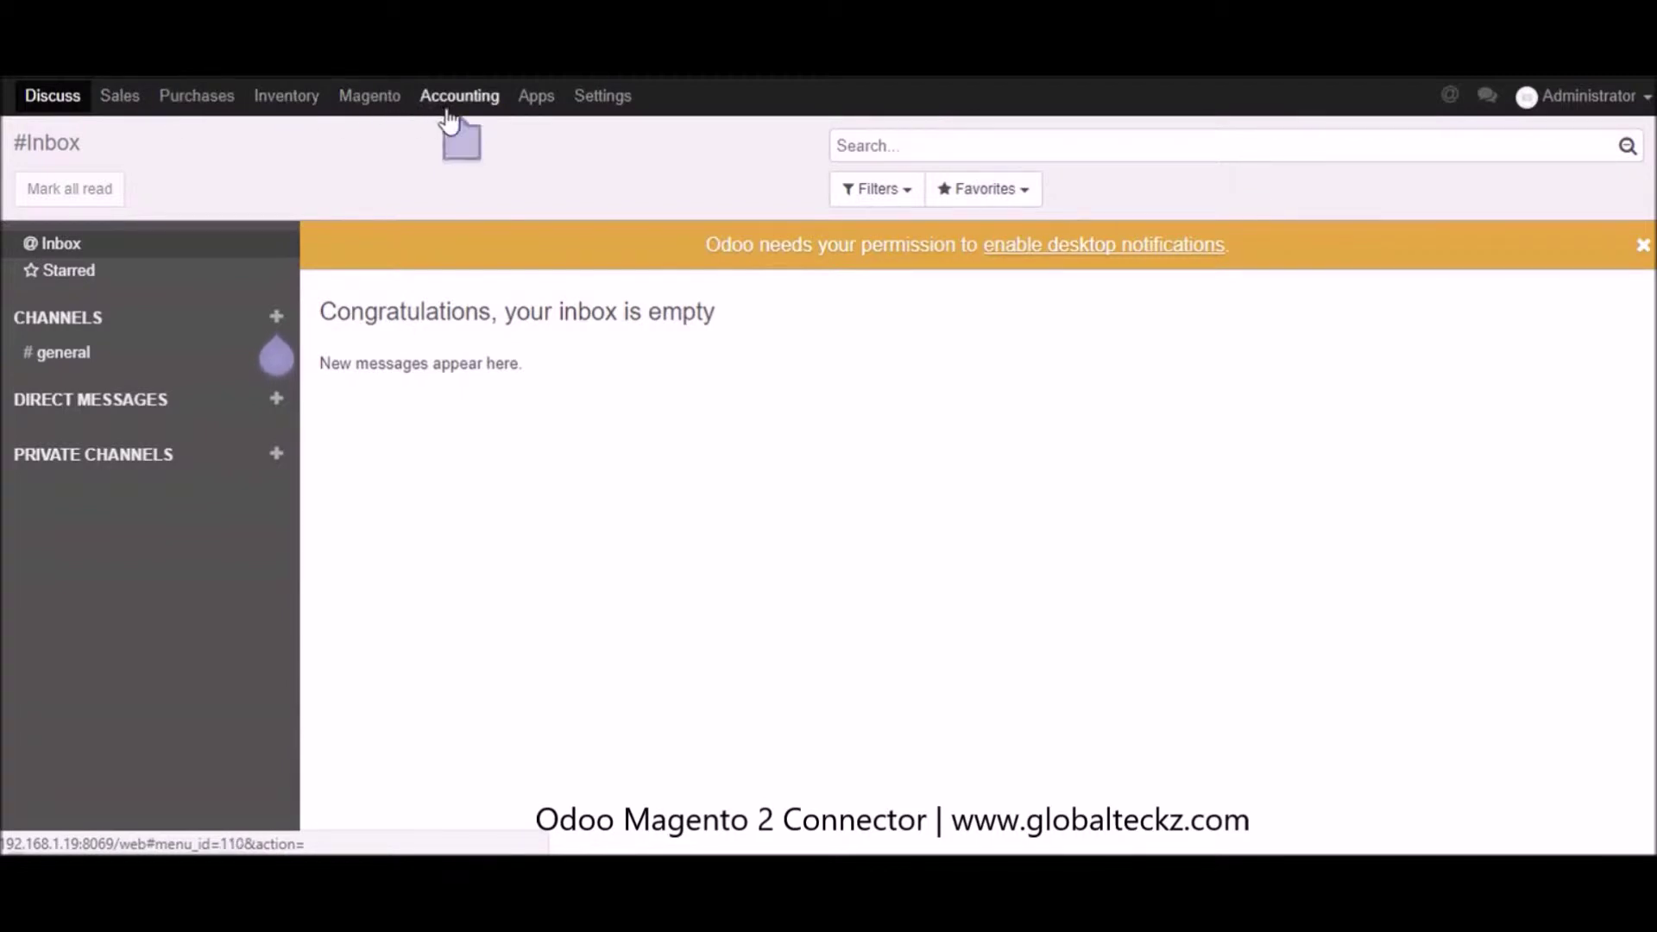
- Open the list of Magento instances in the Magento module's core settings
mouse_move(455, 112)
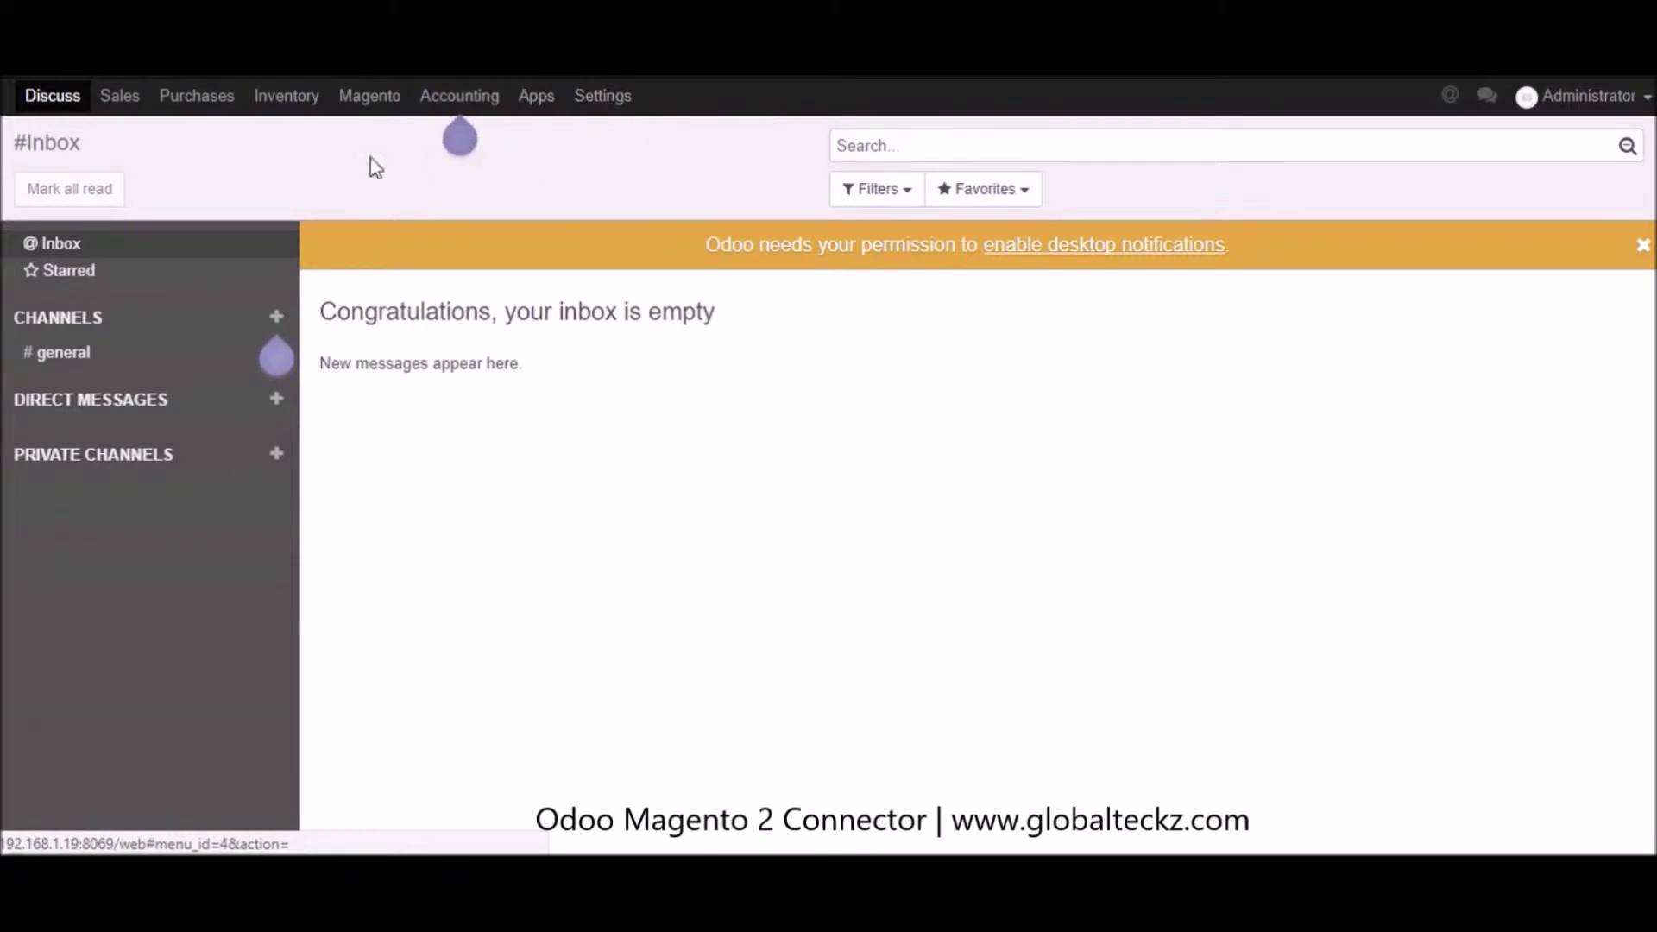
click(369, 110)
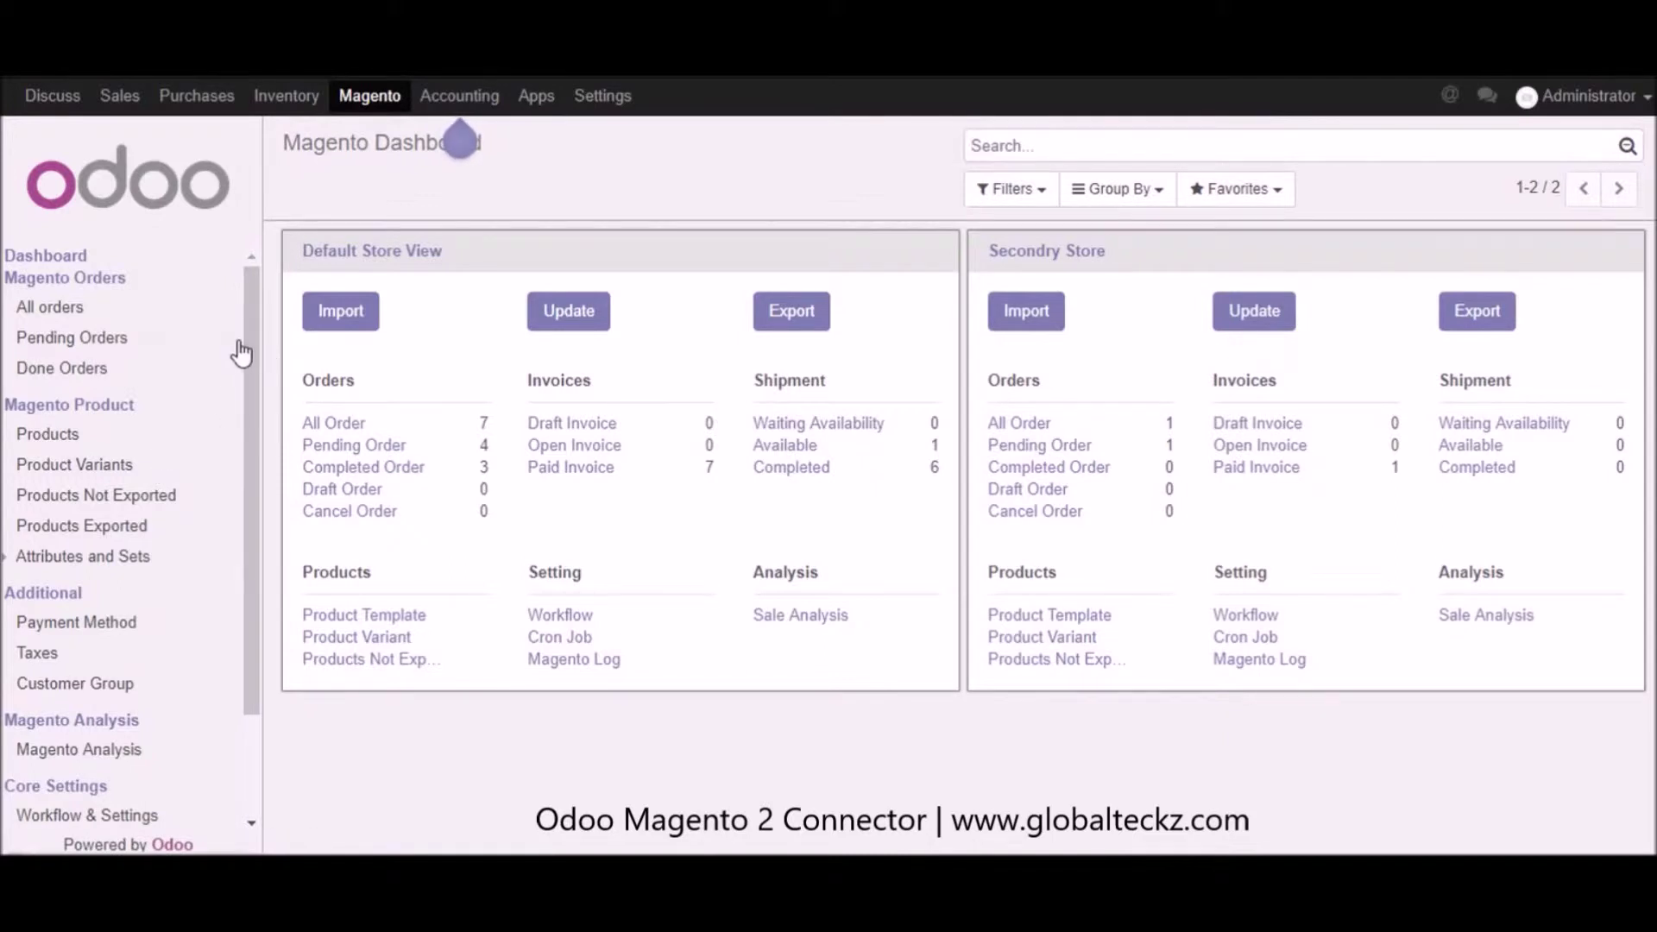
drag(254, 342, 278, 552)
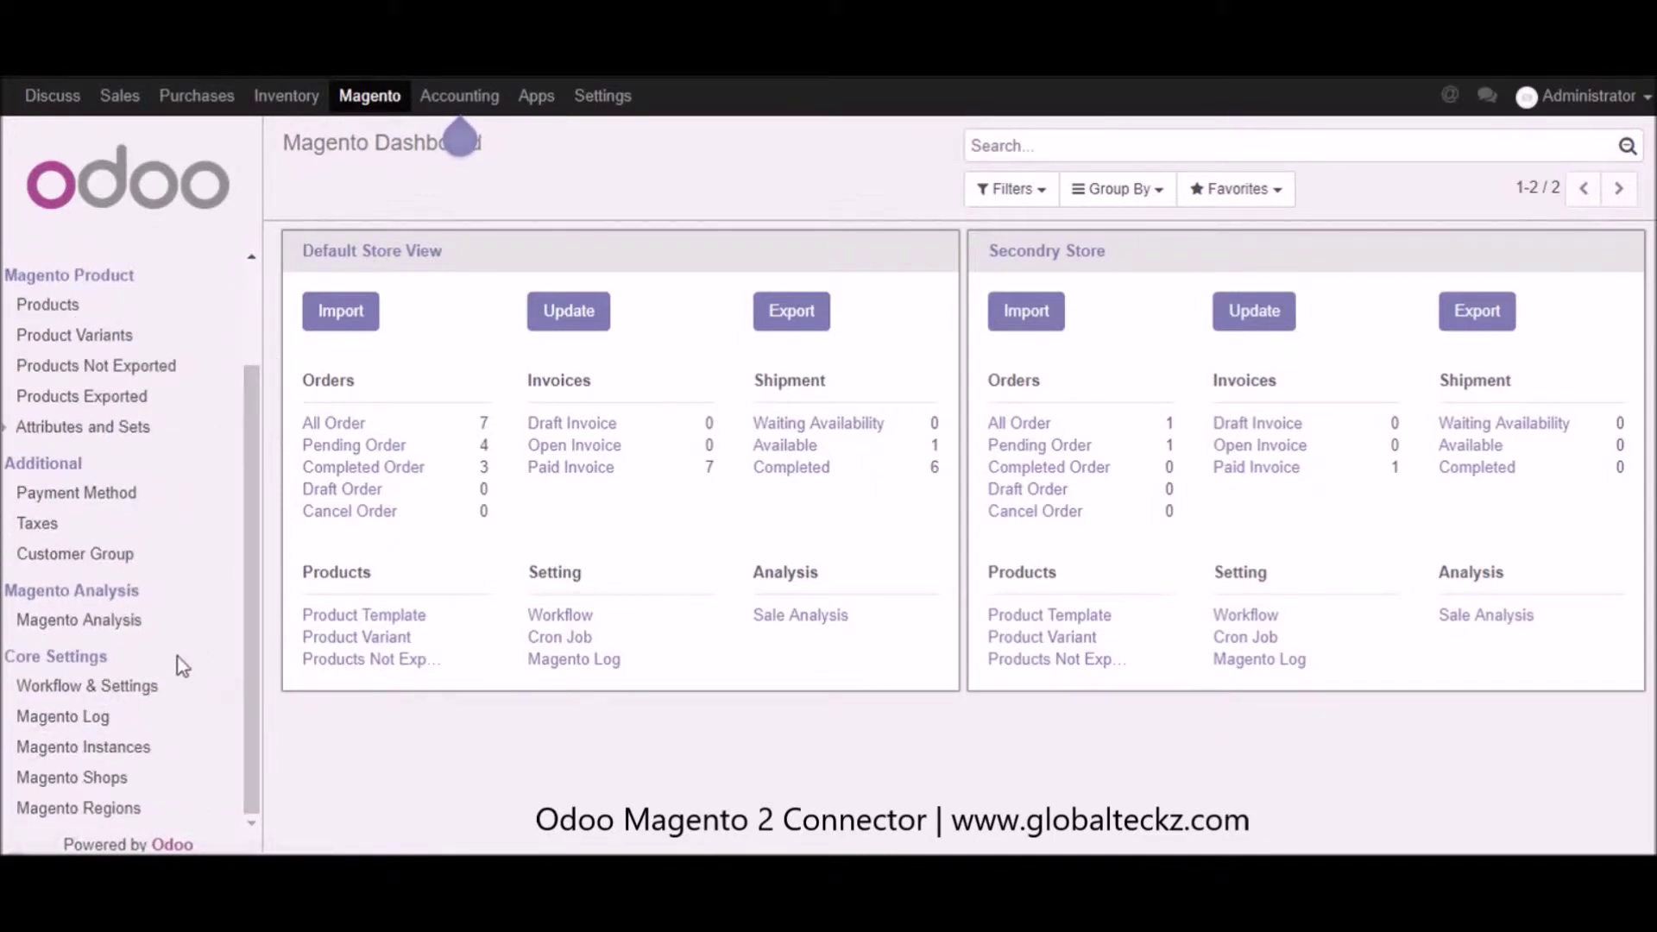
click(135, 747)
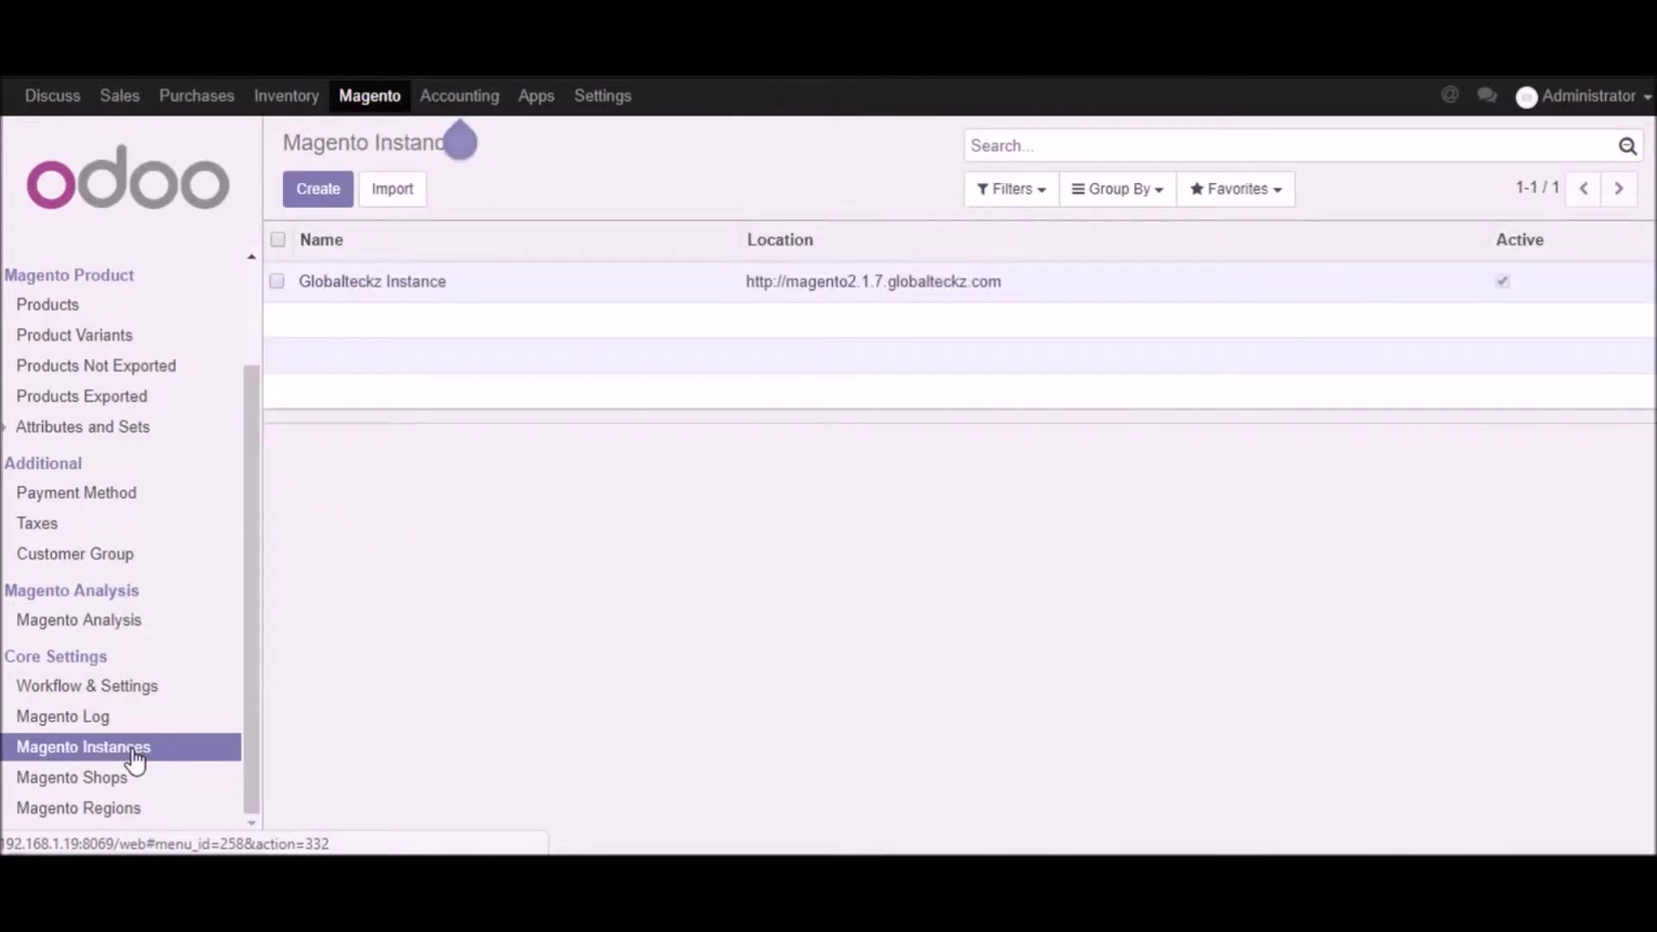
- View the location and password fields on a blank Magento instance form, and return to the instance list without saving
click(316, 189)
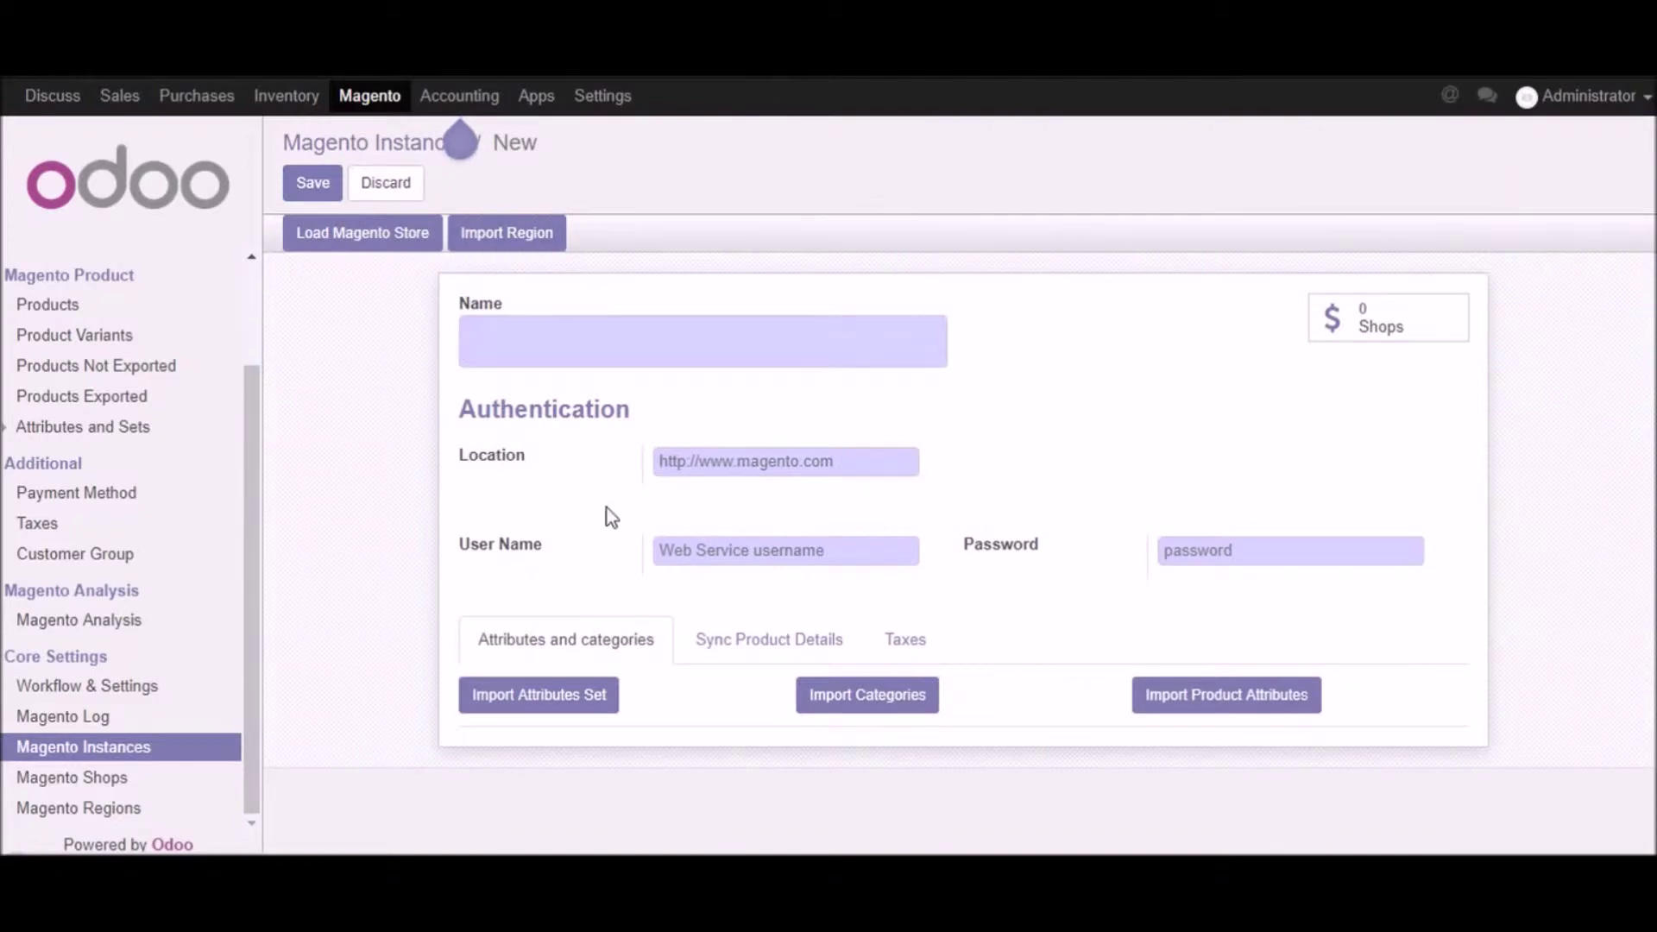
click(771, 459)
click(1191, 543)
click(134, 748)
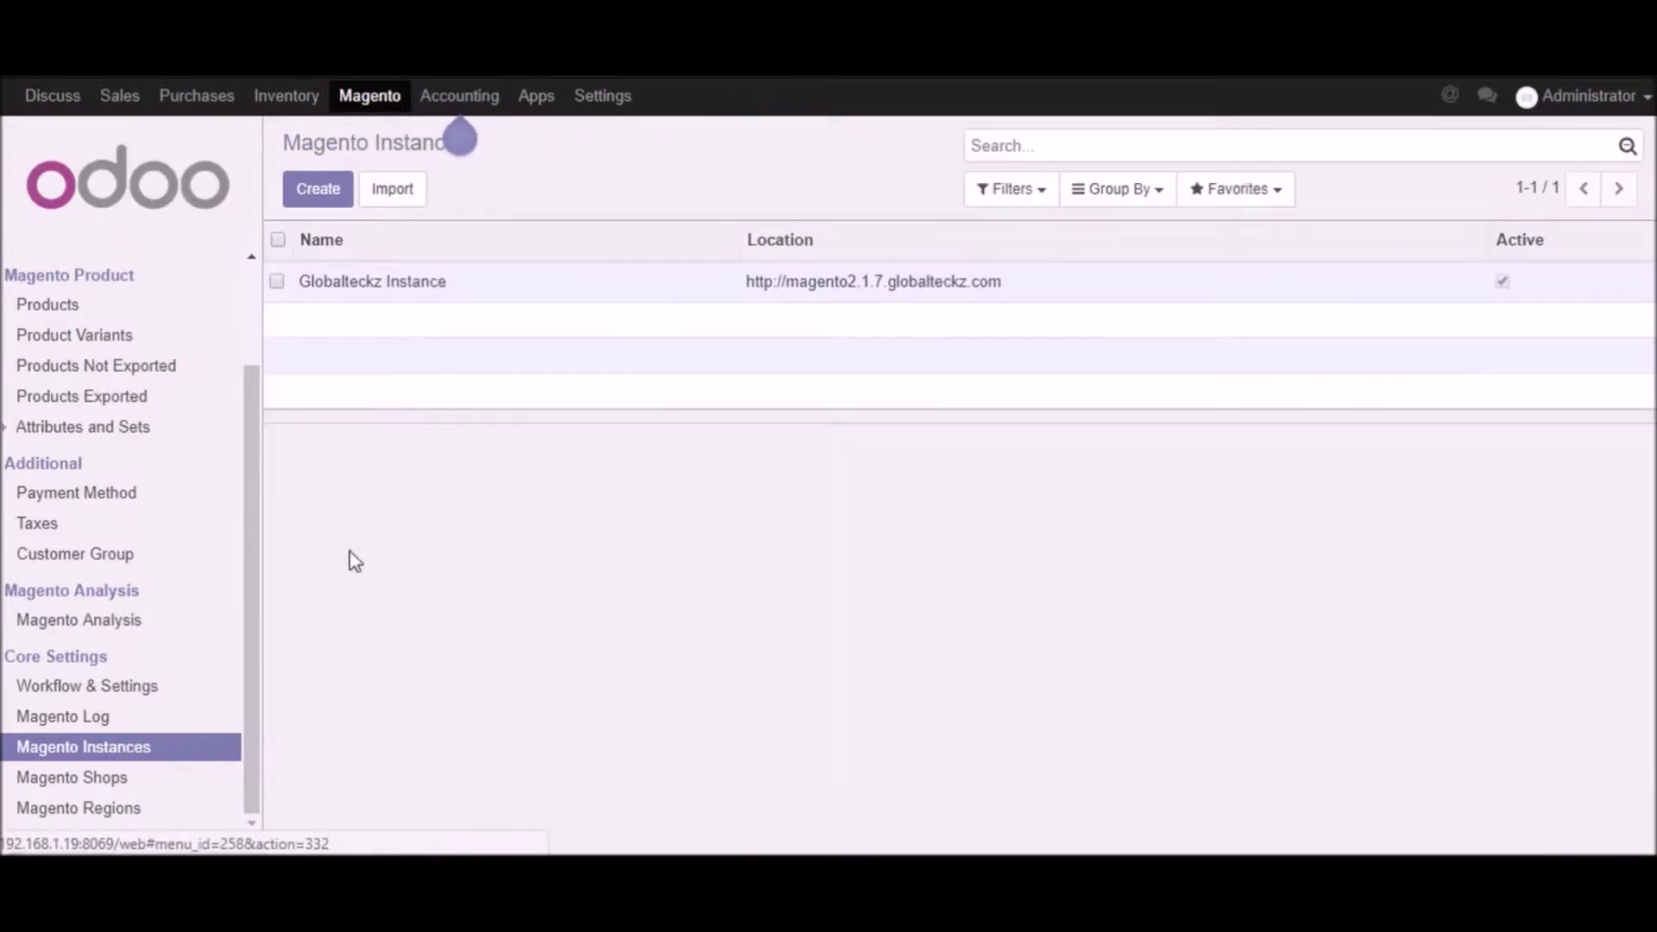
- Open the Globalteckz Instance for editing, review its name, location, user name and password fields, and discard the edit
click(359, 284)
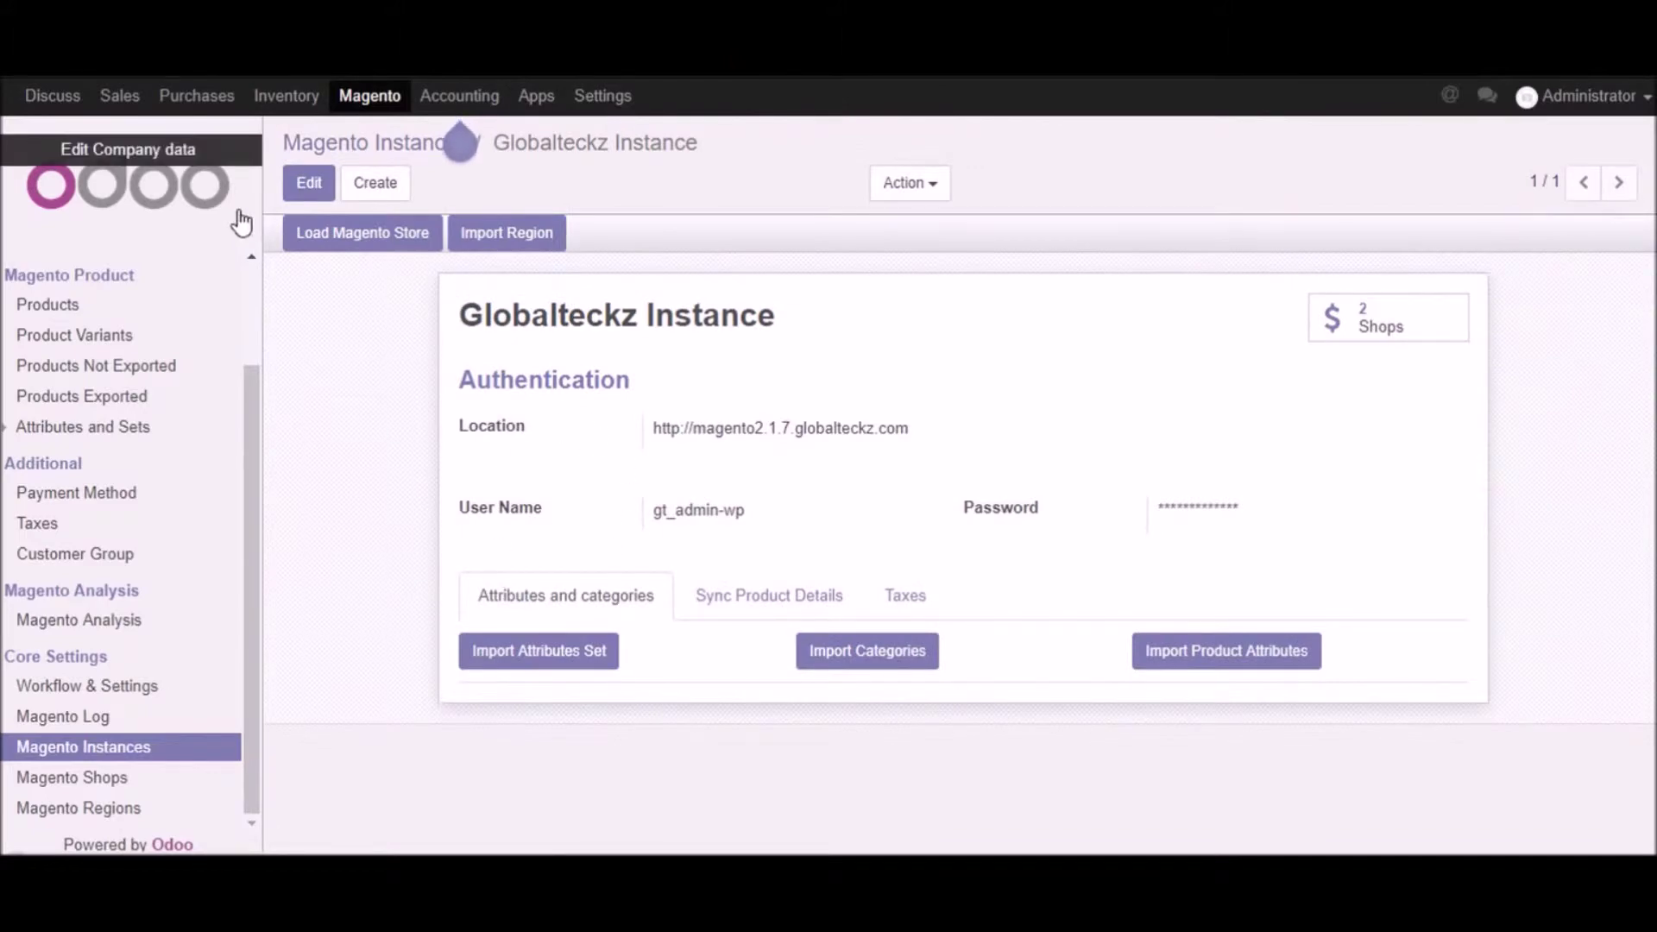
click(308, 183)
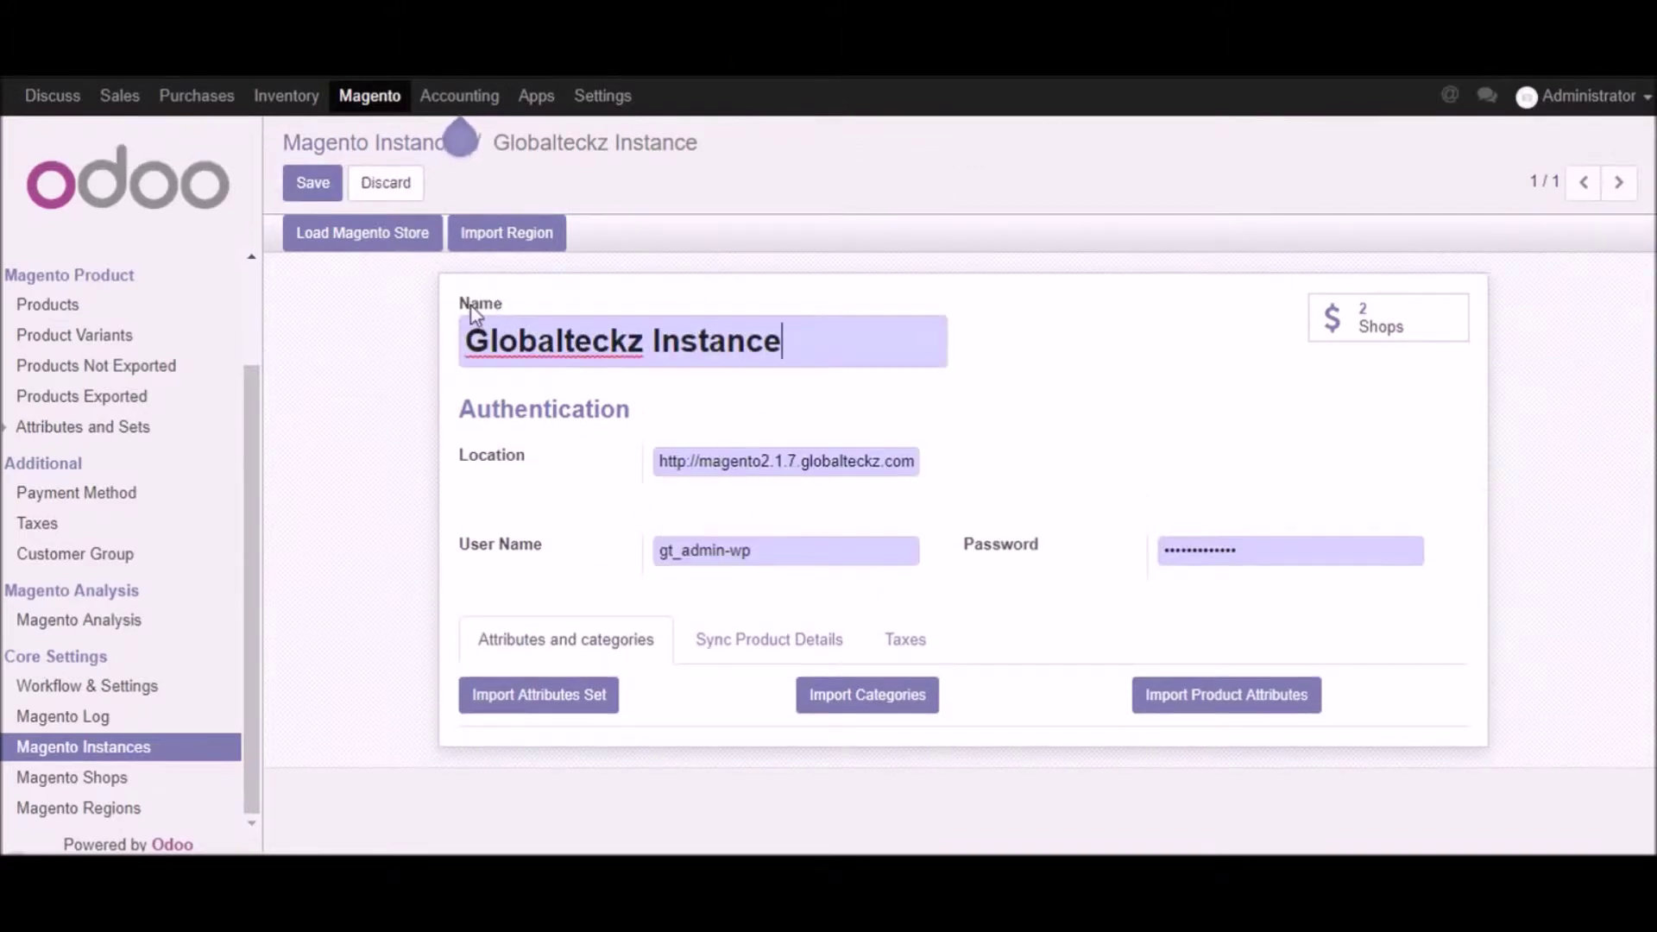
drag(779, 343, 524, 342)
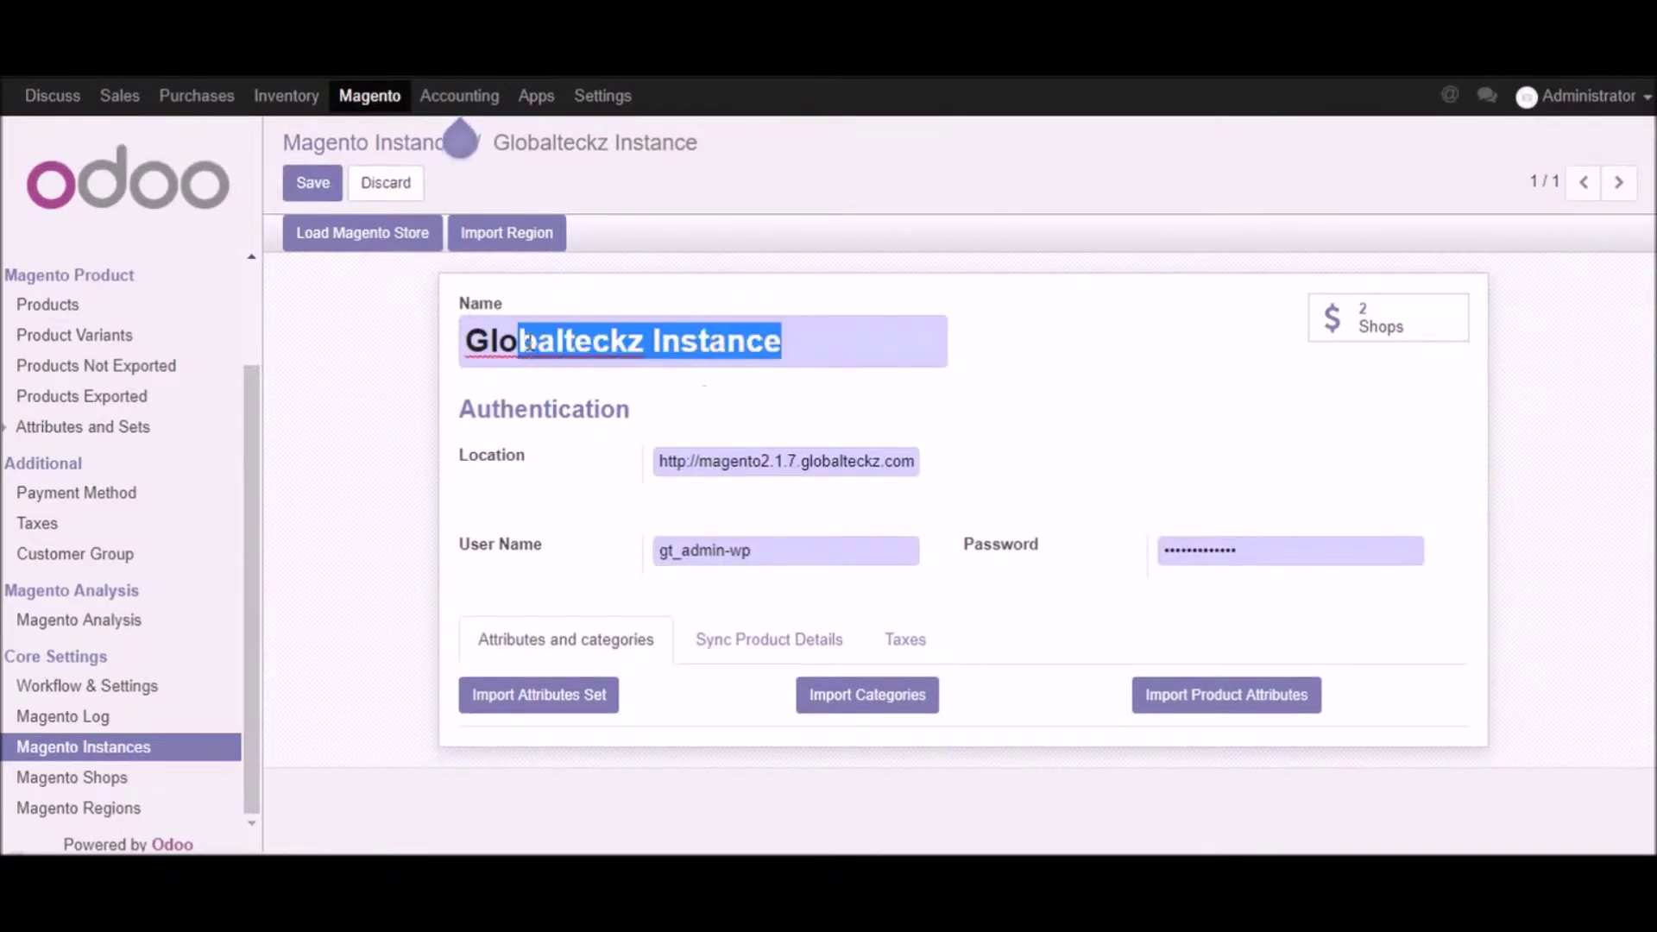
double_click(817, 465)
drag(785, 550, 583, 552)
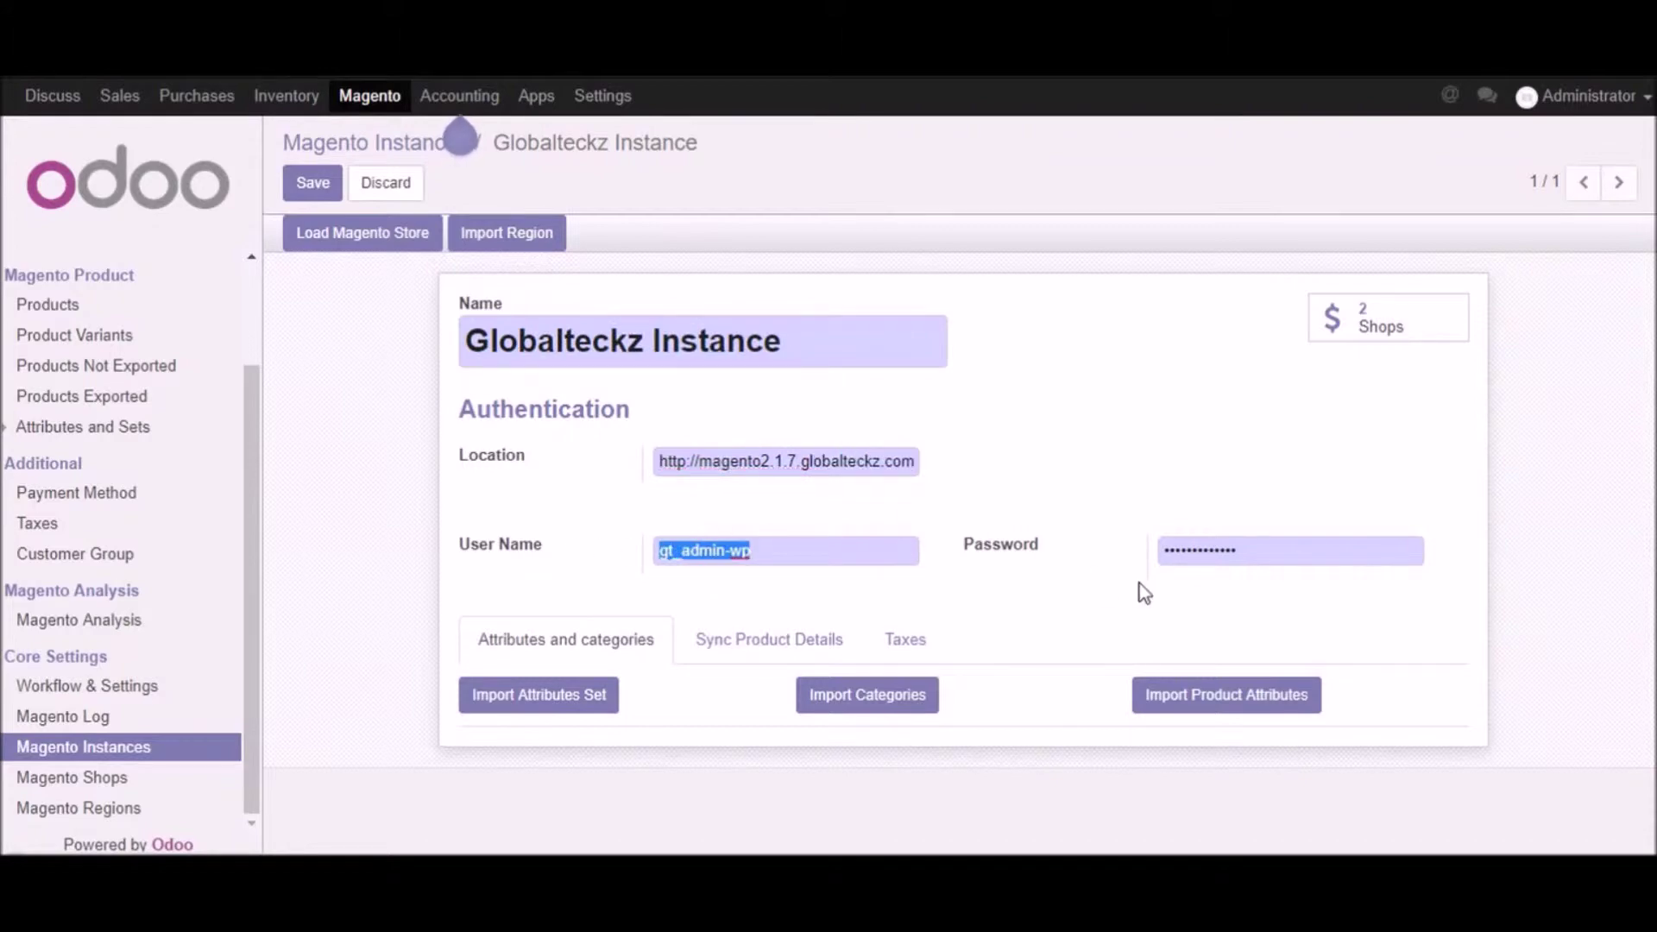
drag(1268, 553, 1079, 559)
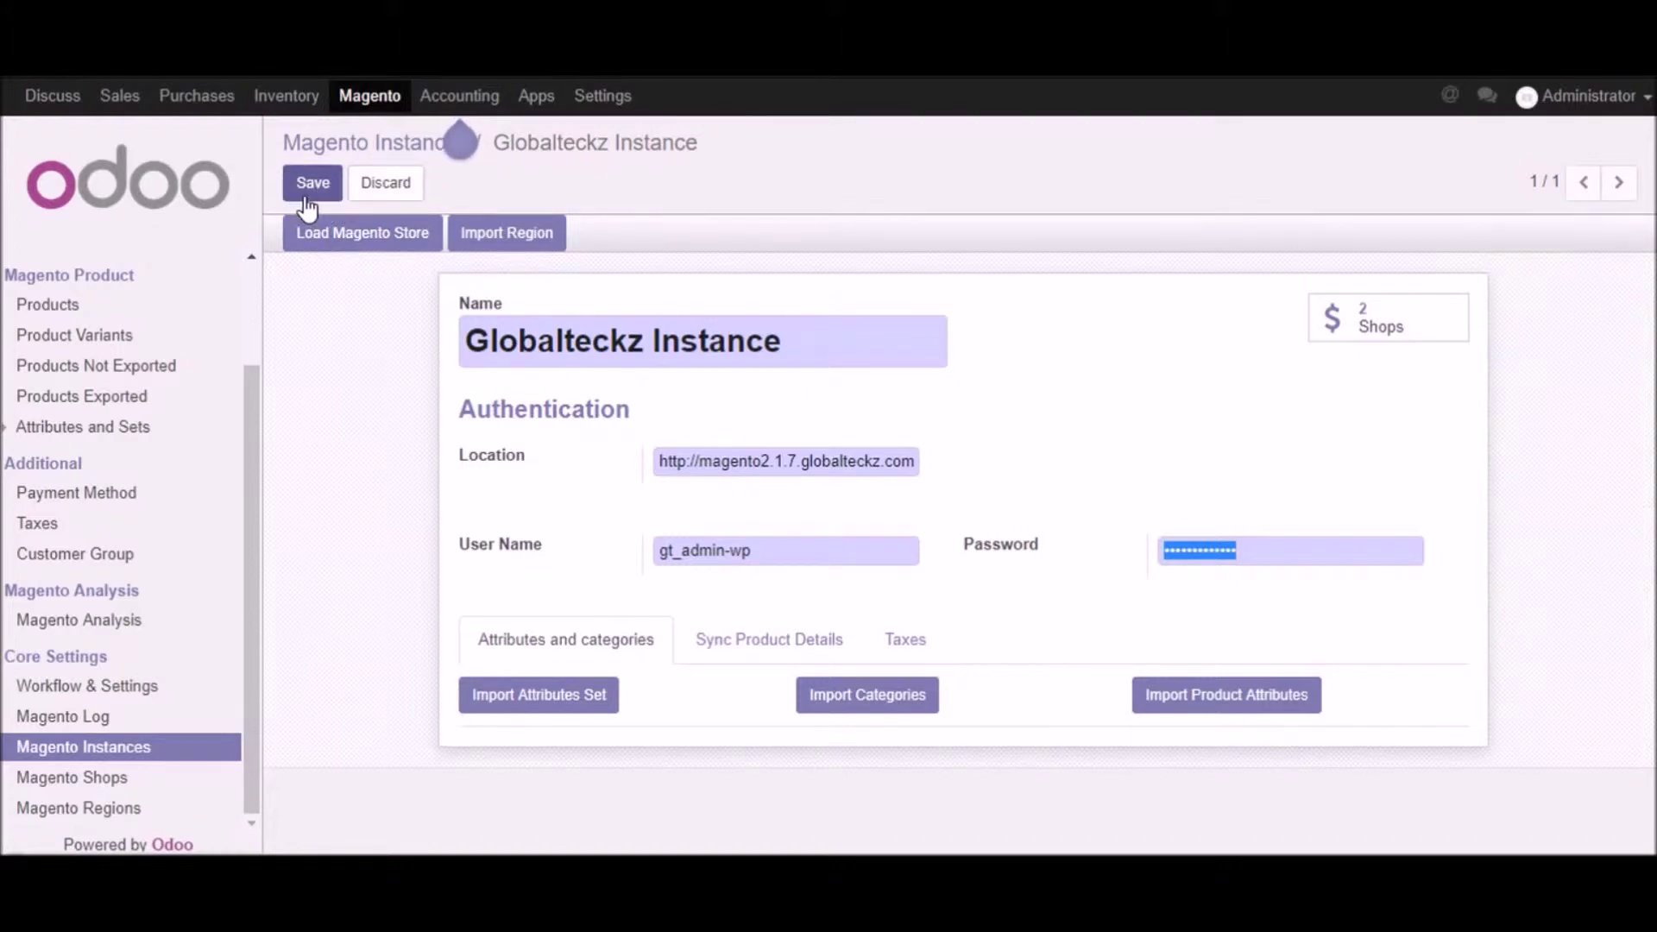
click(389, 195)
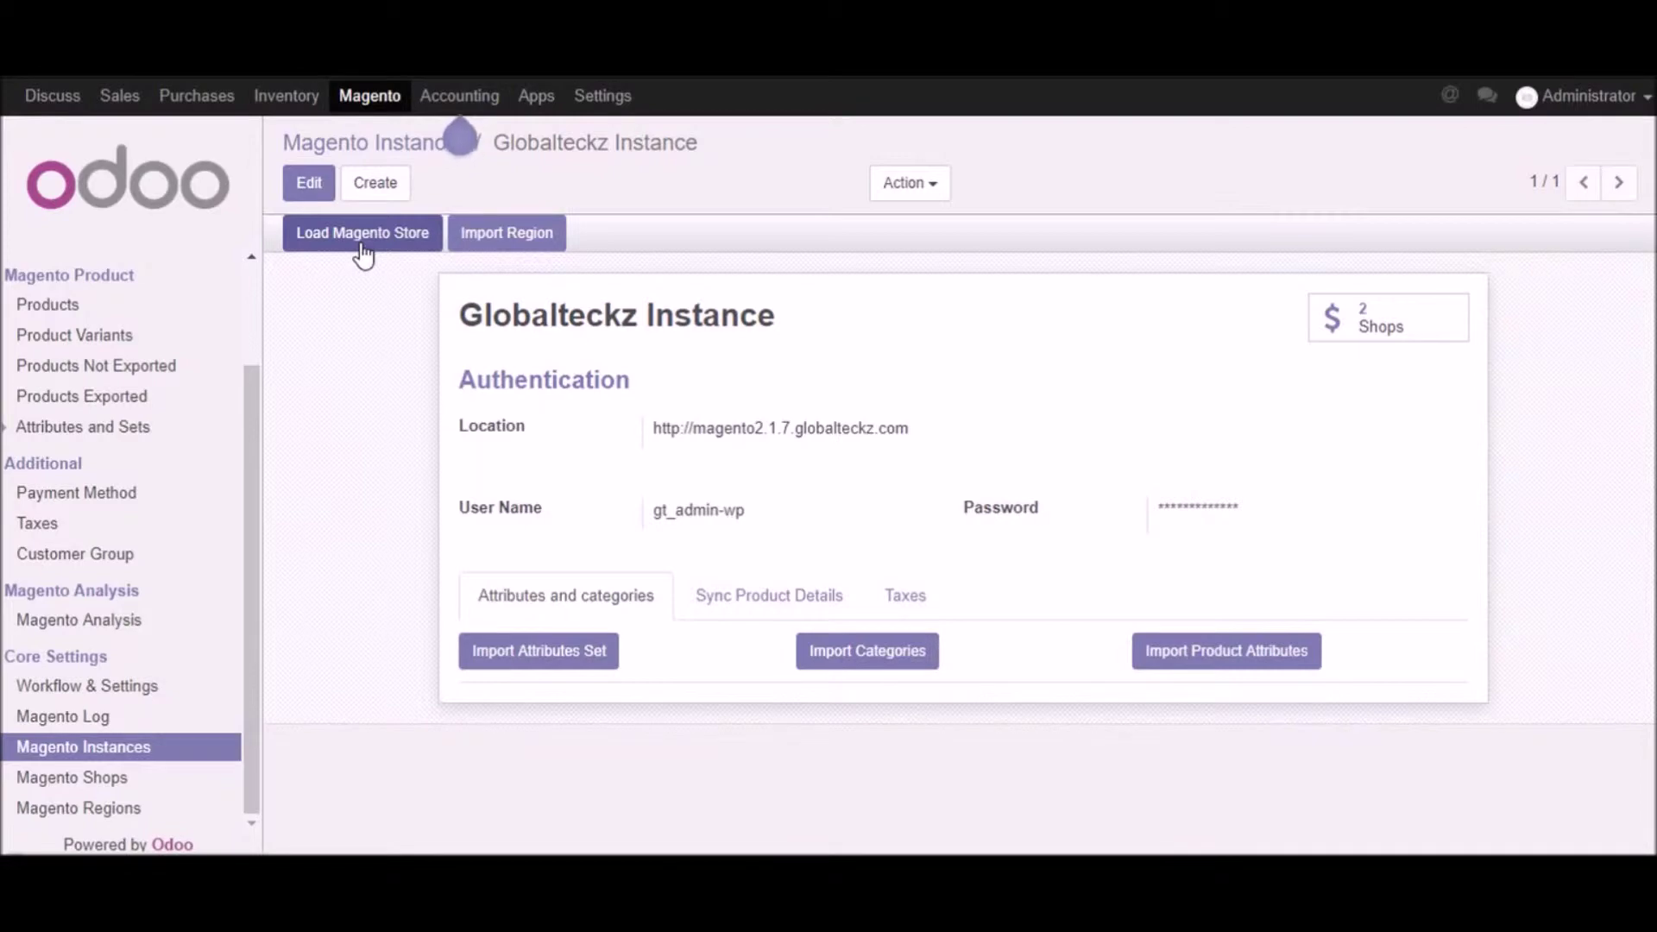
- Open the Default Store View shop and review its Magento details and its customer and order actions
click(76, 781)
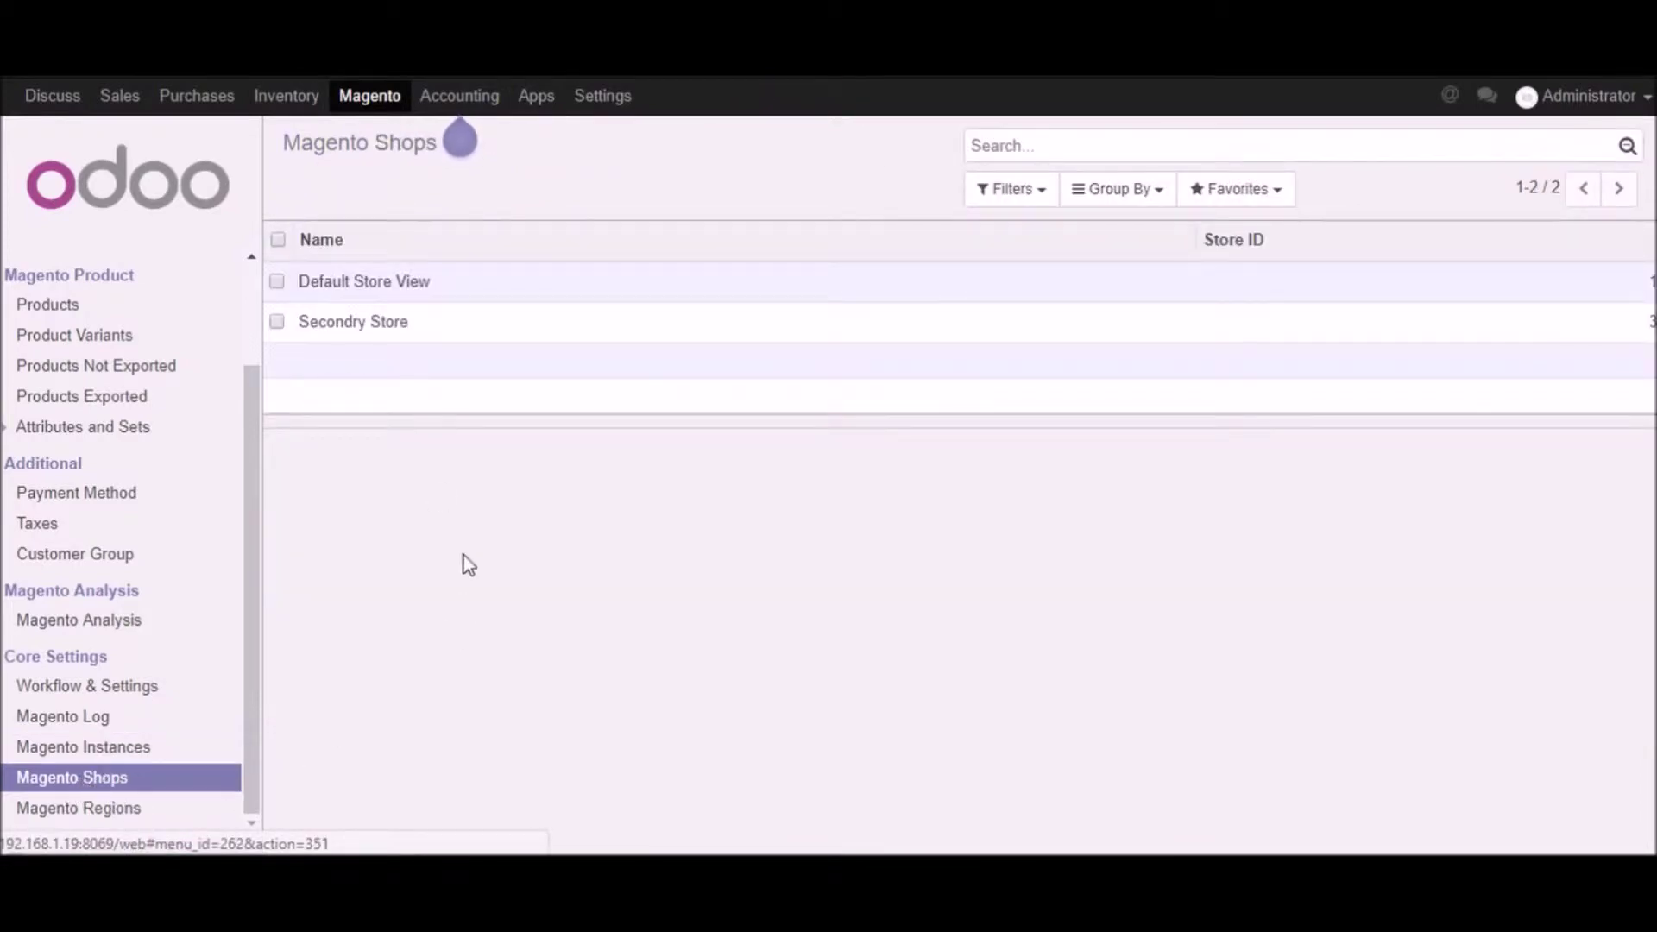
click(350, 285)
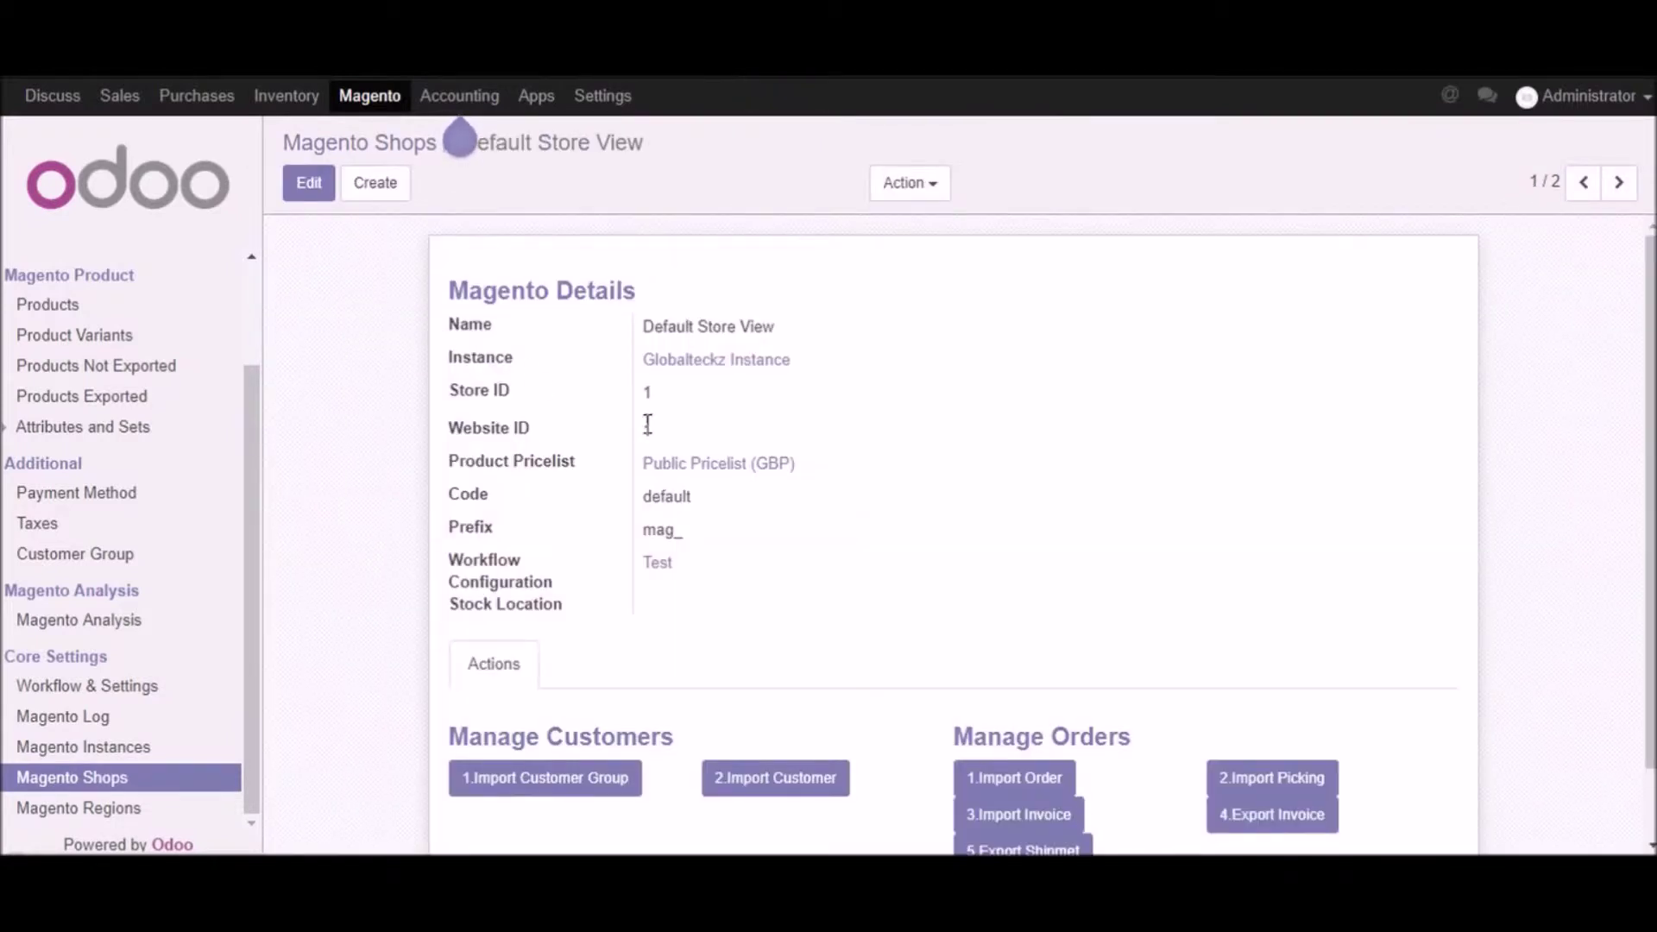
drag(442, 290, 767, 615)
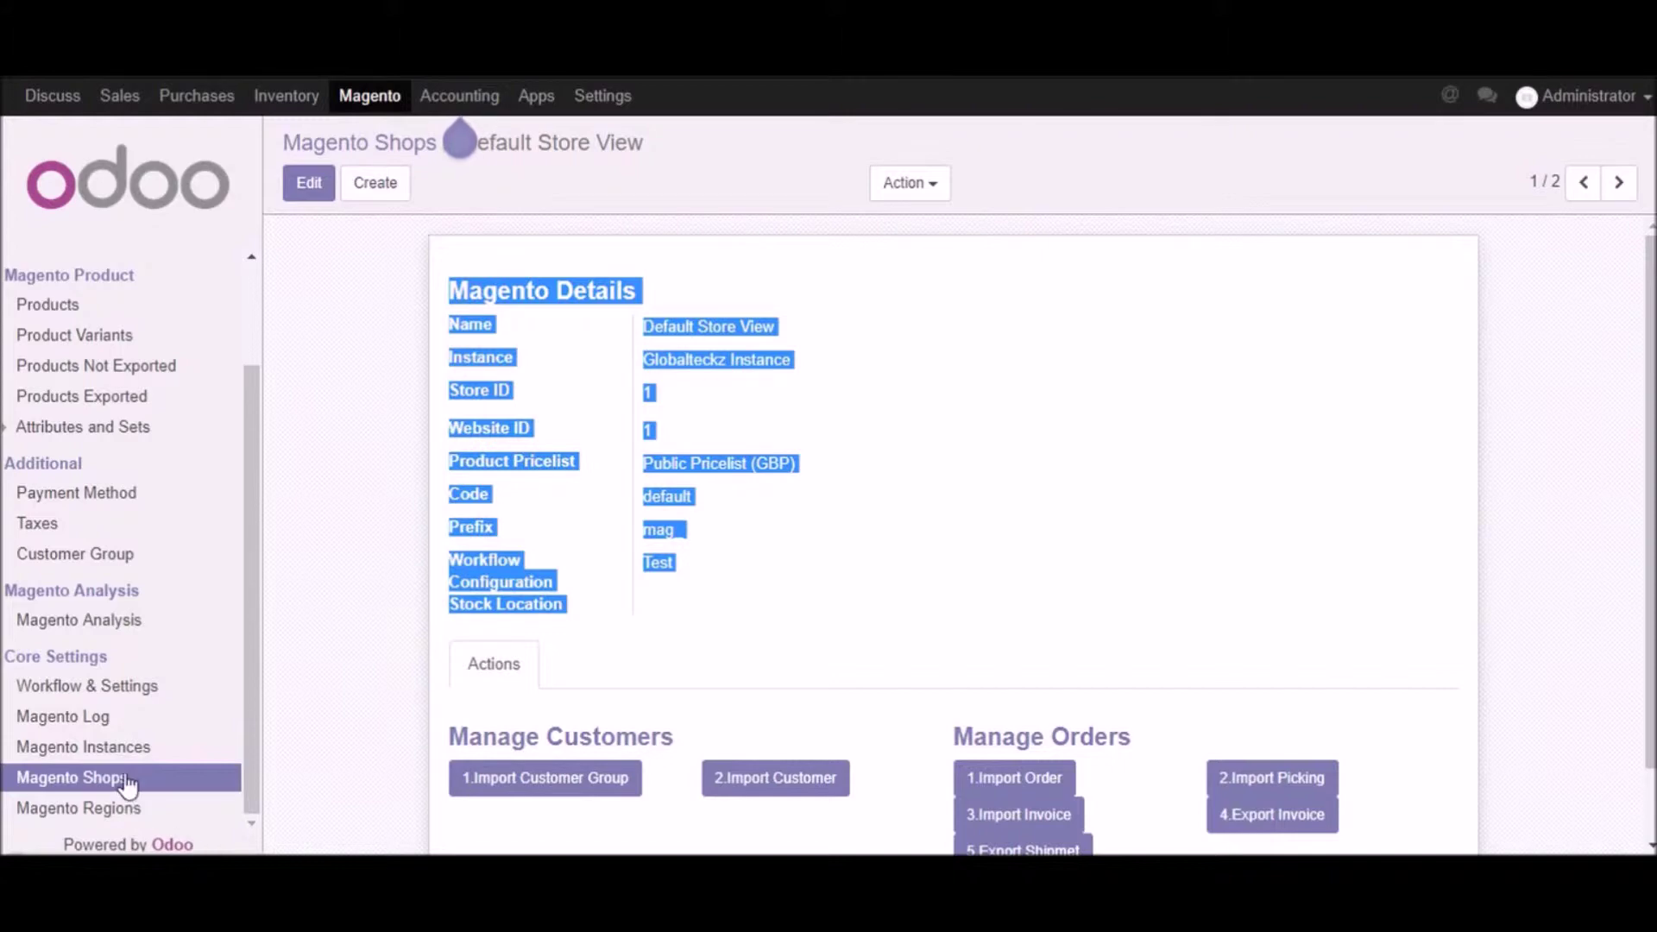
click(336, 325)
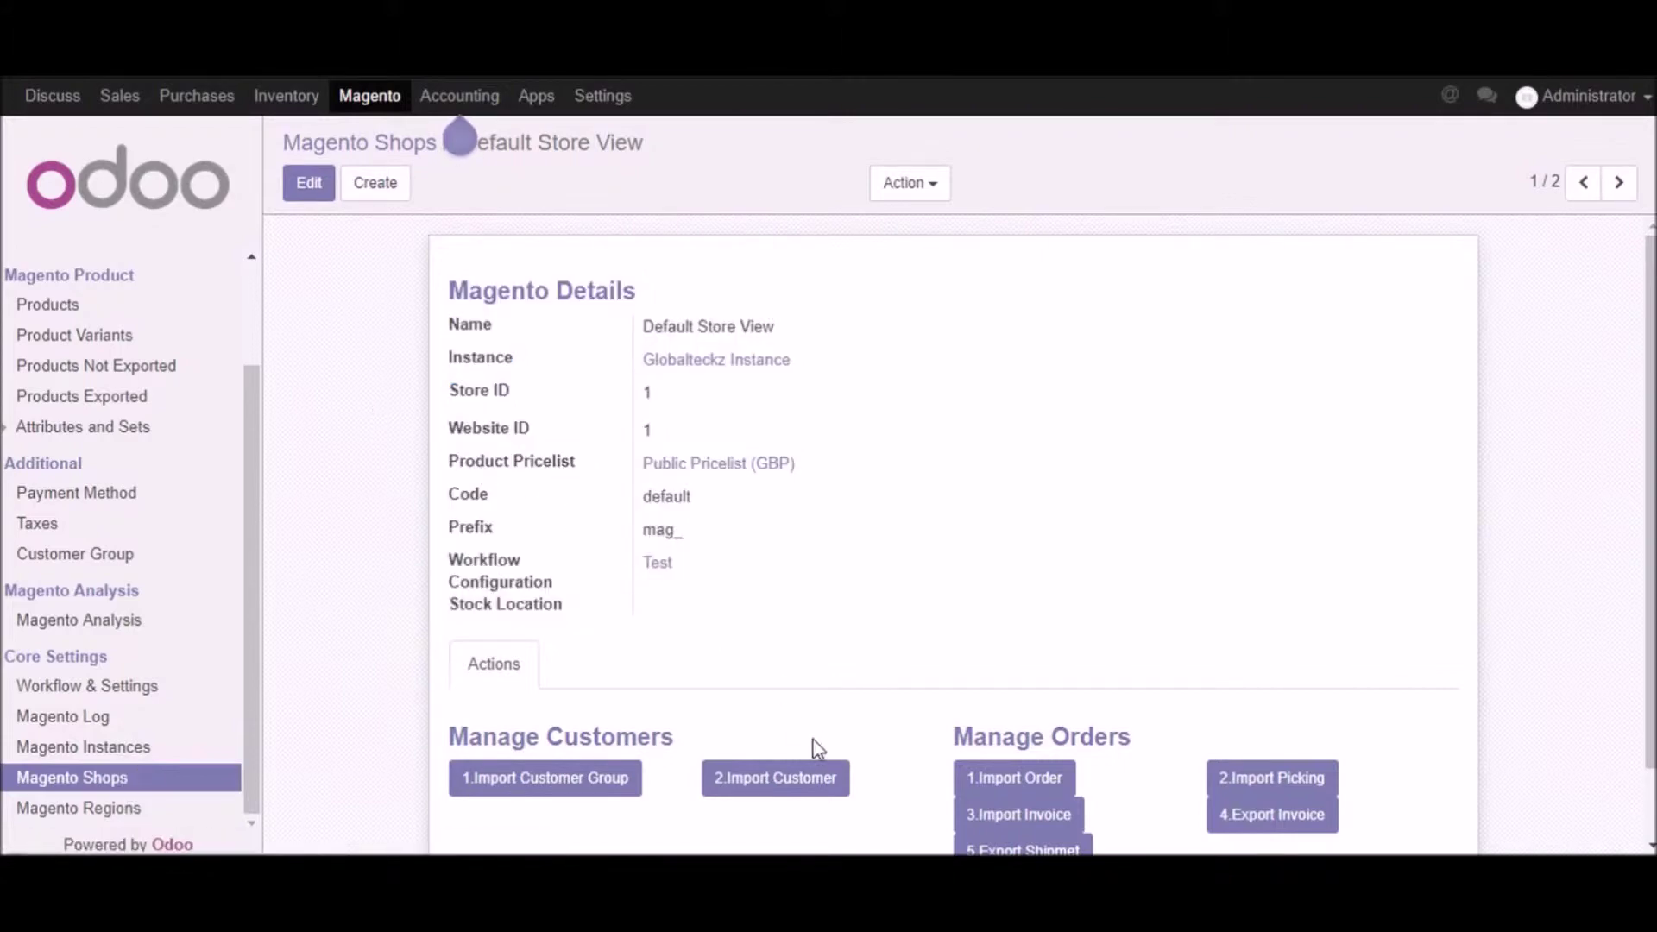
scroll(826, 665, down, 1)
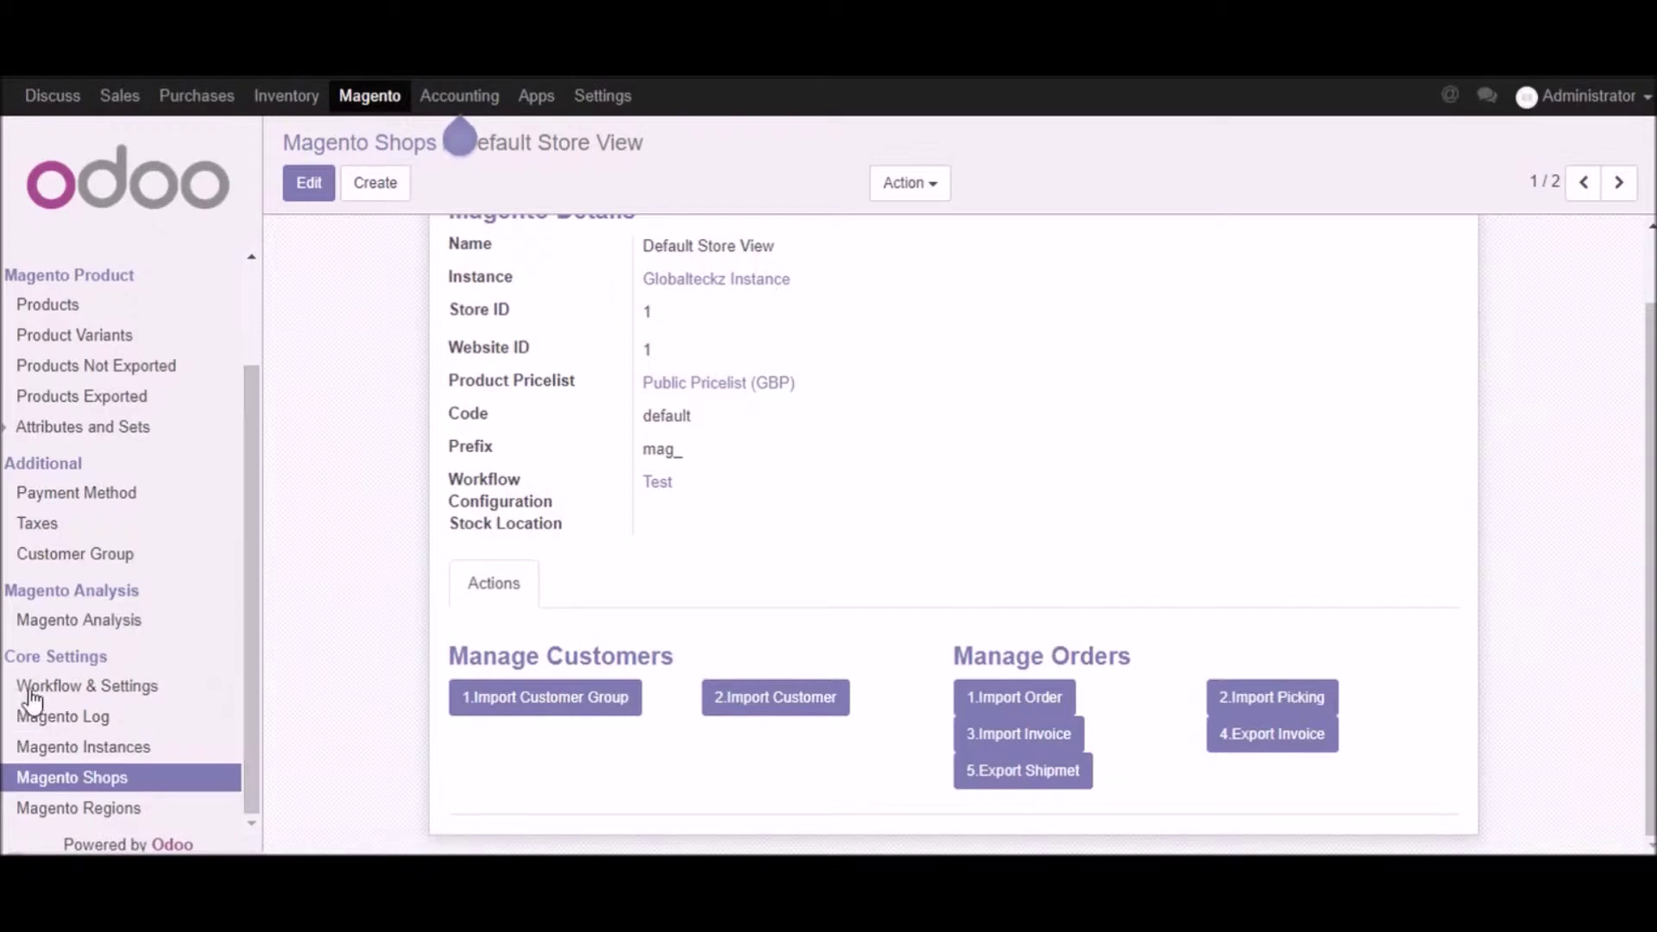
- Start a new order workflow from Workflow & Settings, beginning at its Shipment & Order section
click(89, 690)
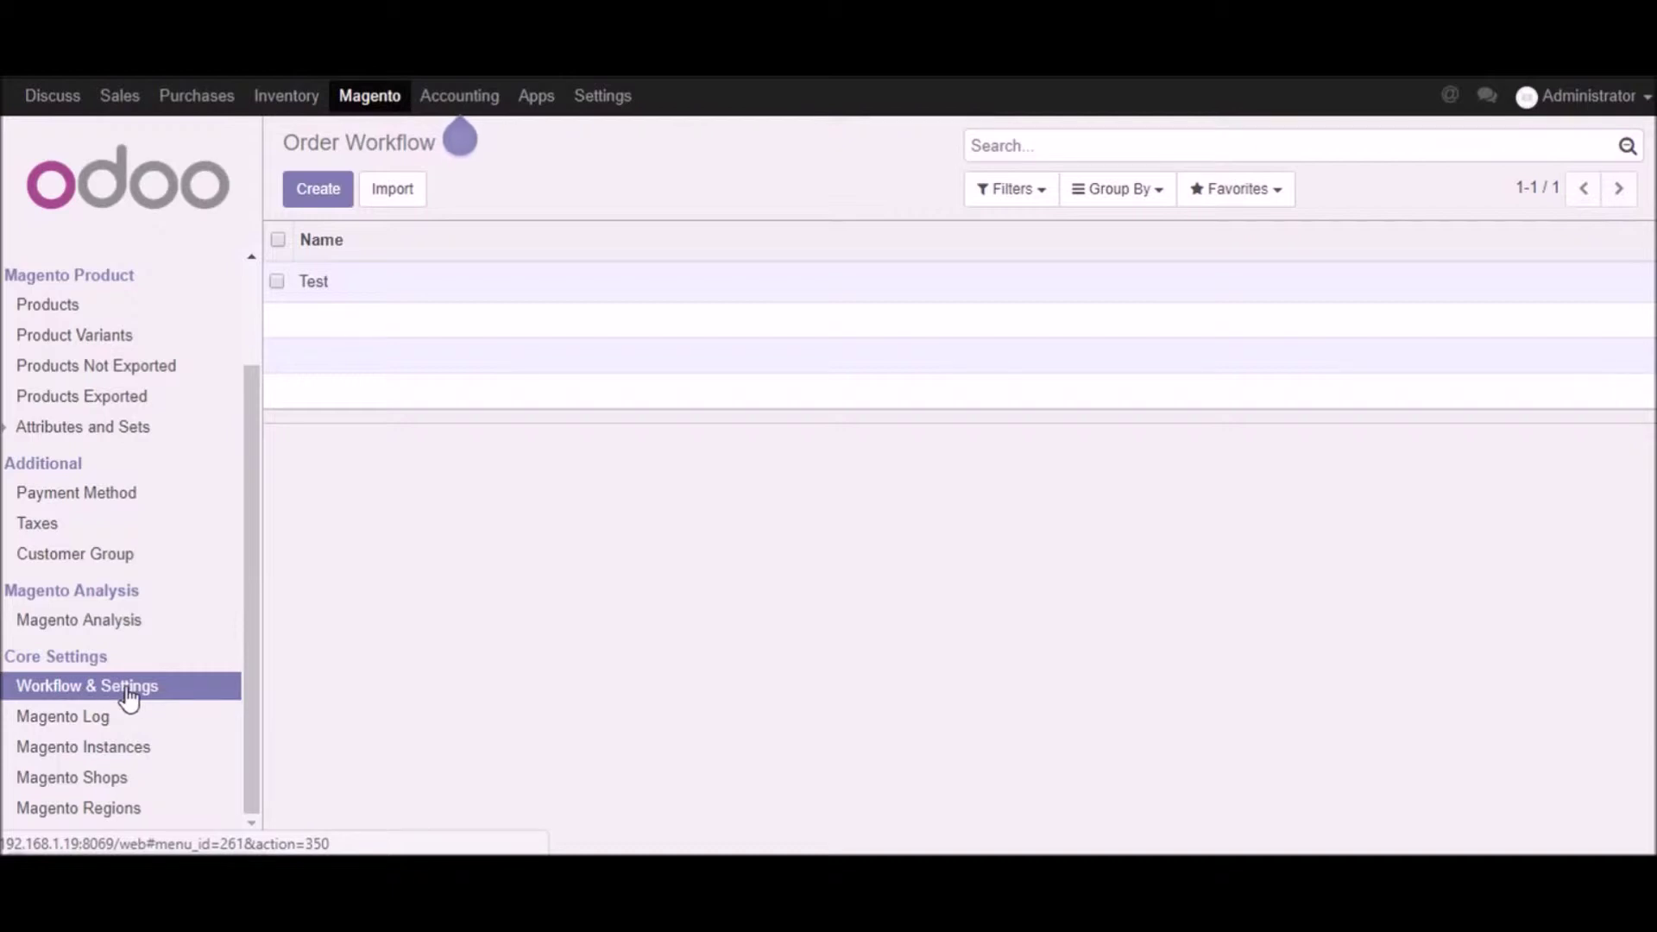
click(312, 195)
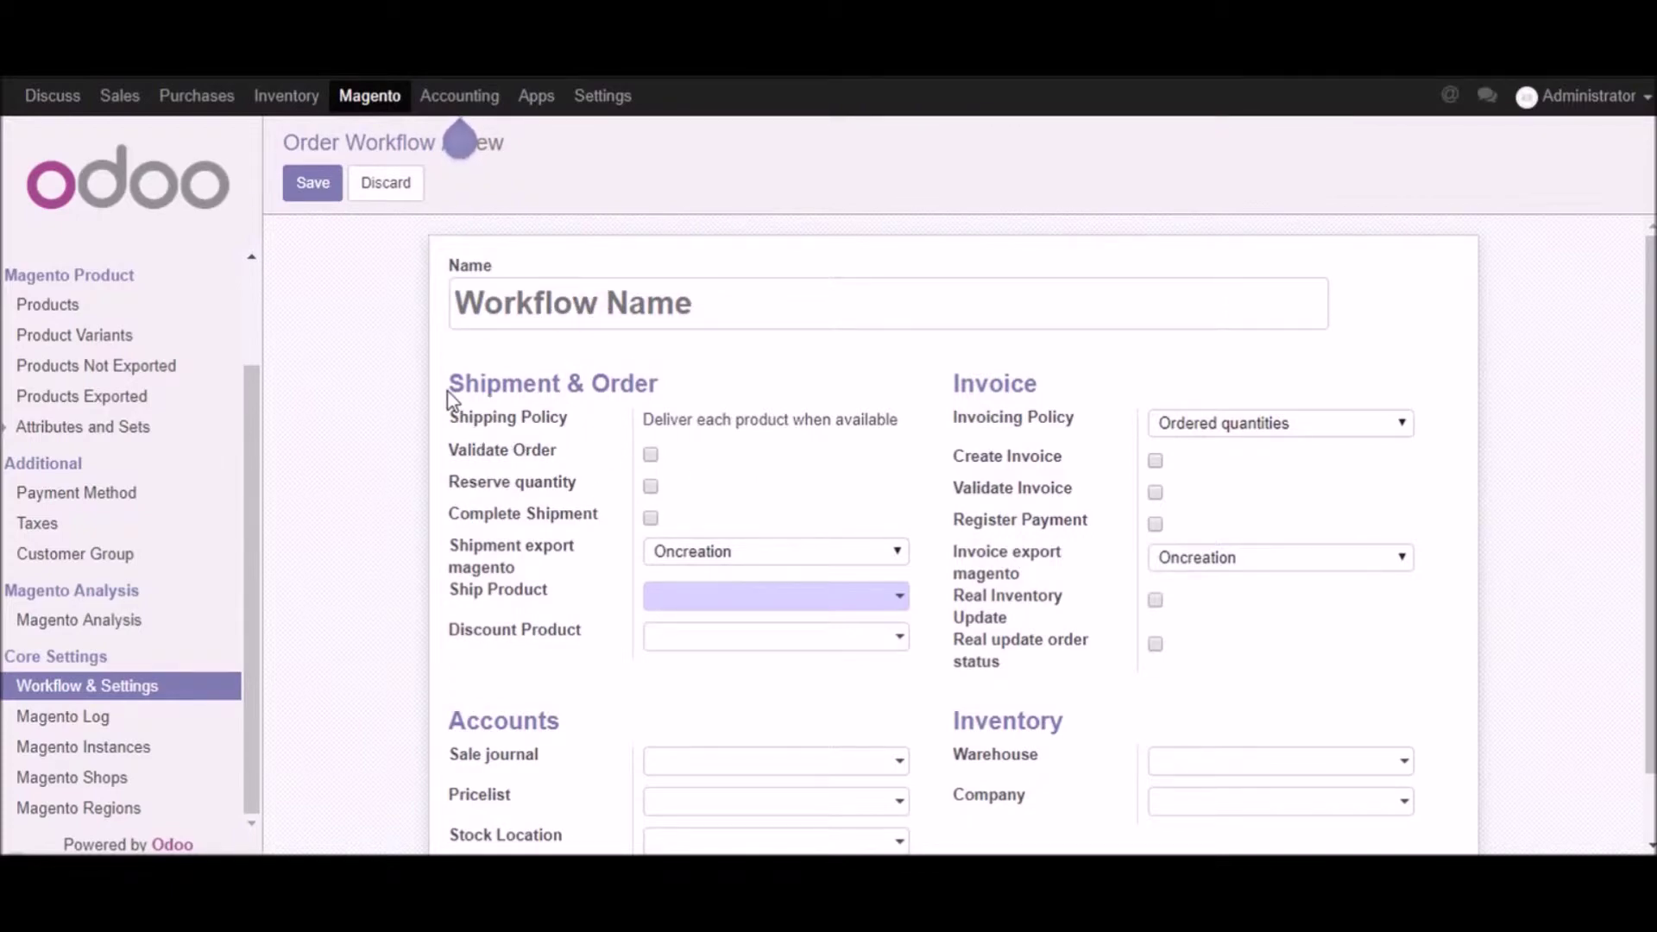
drag(449, 391, 714, 385)
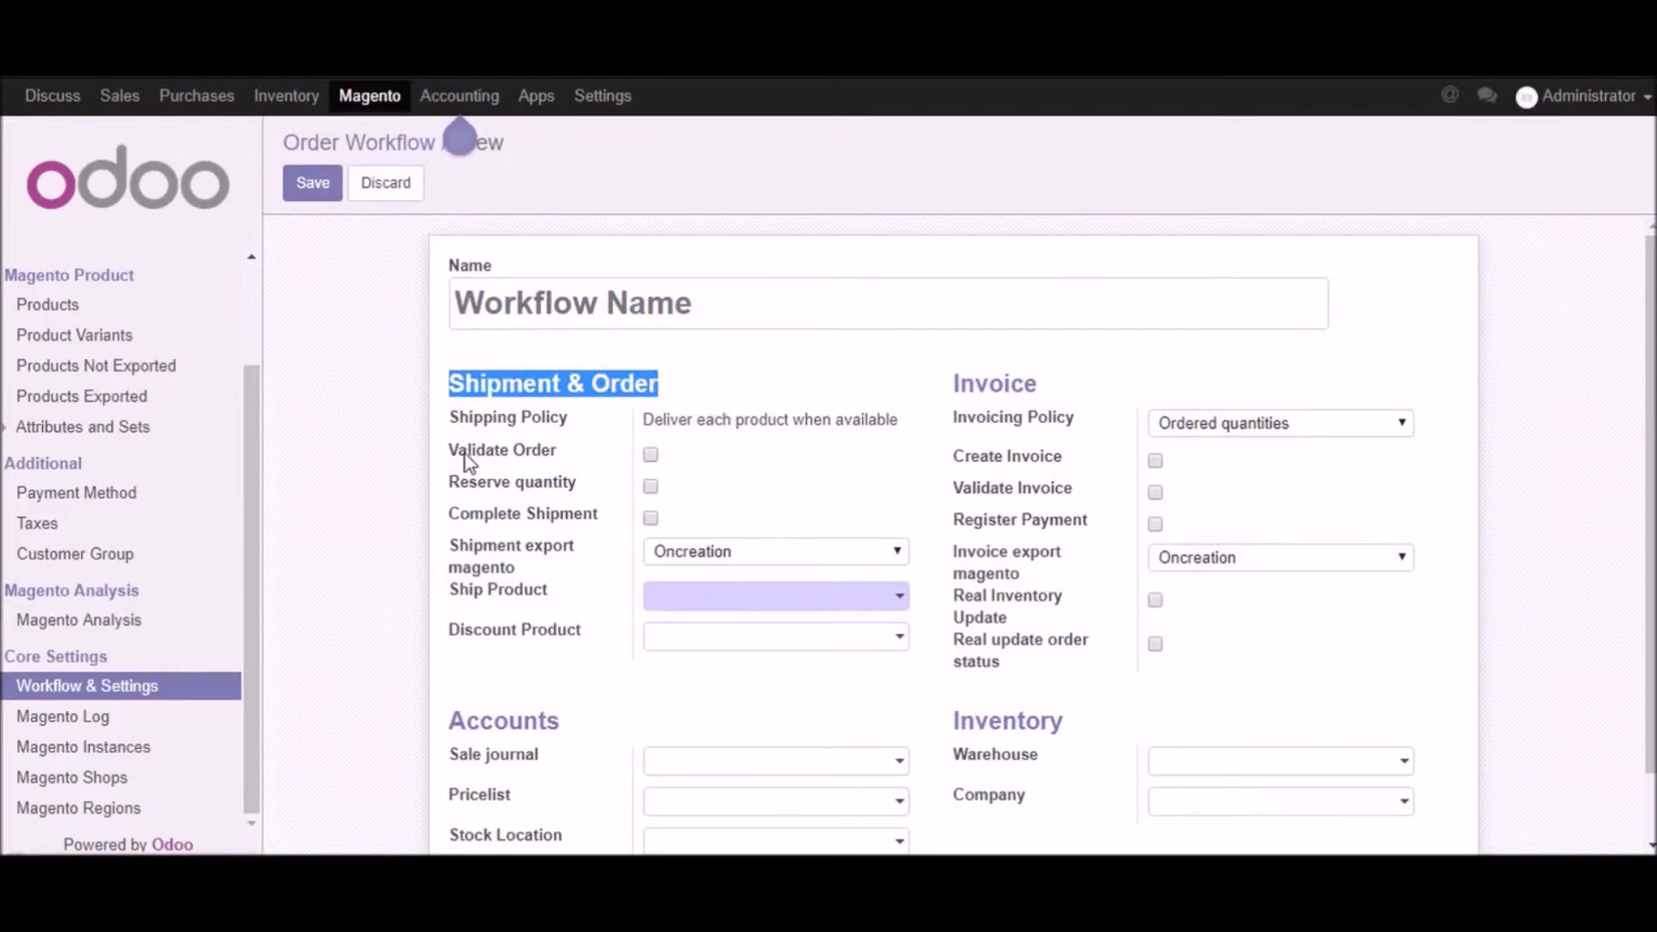
- Examine the Validate Order, Reserve quantity and Complete Shipment options of the new workflow
click(651, 520)
click(651, 455)
click(651, 486)
click(651, 518)
click(441, 423)
drag(443, 388, 742, 519)
click(859, 444)
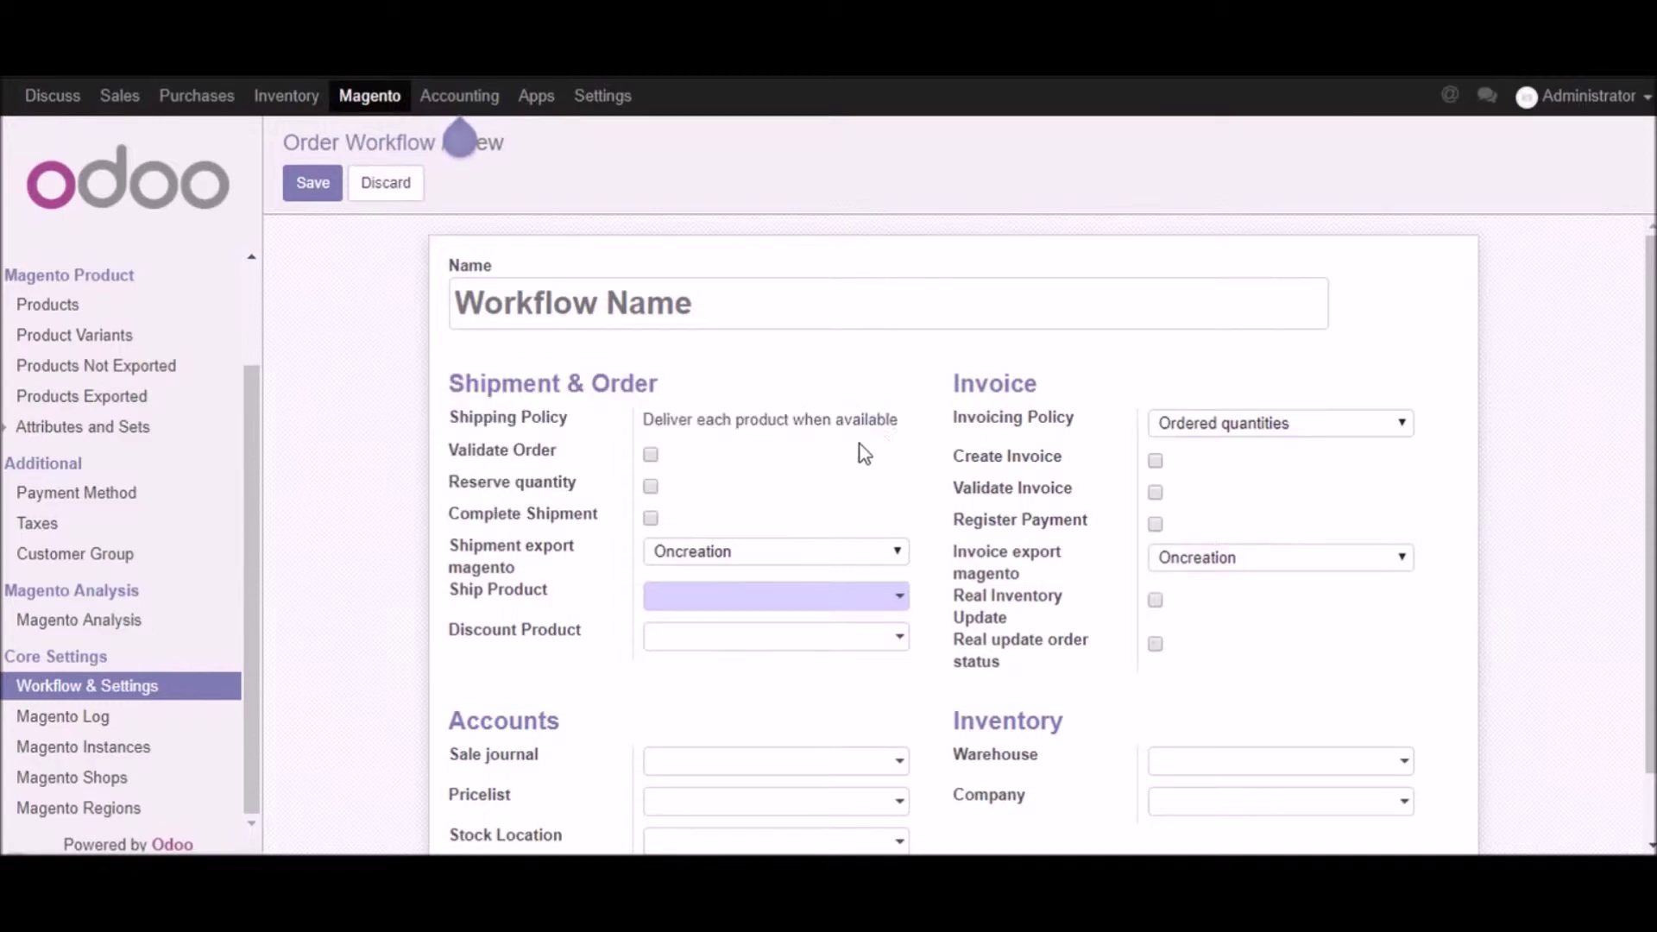
- Review the available Invoicing Policy choices in the workflow's Invoice section without changing the selection
drag(923, 406, 1071, 384)
click(925, 466)
drag(967, 423, 1036, 432)
click(1003, 426)
click(1403, 423)
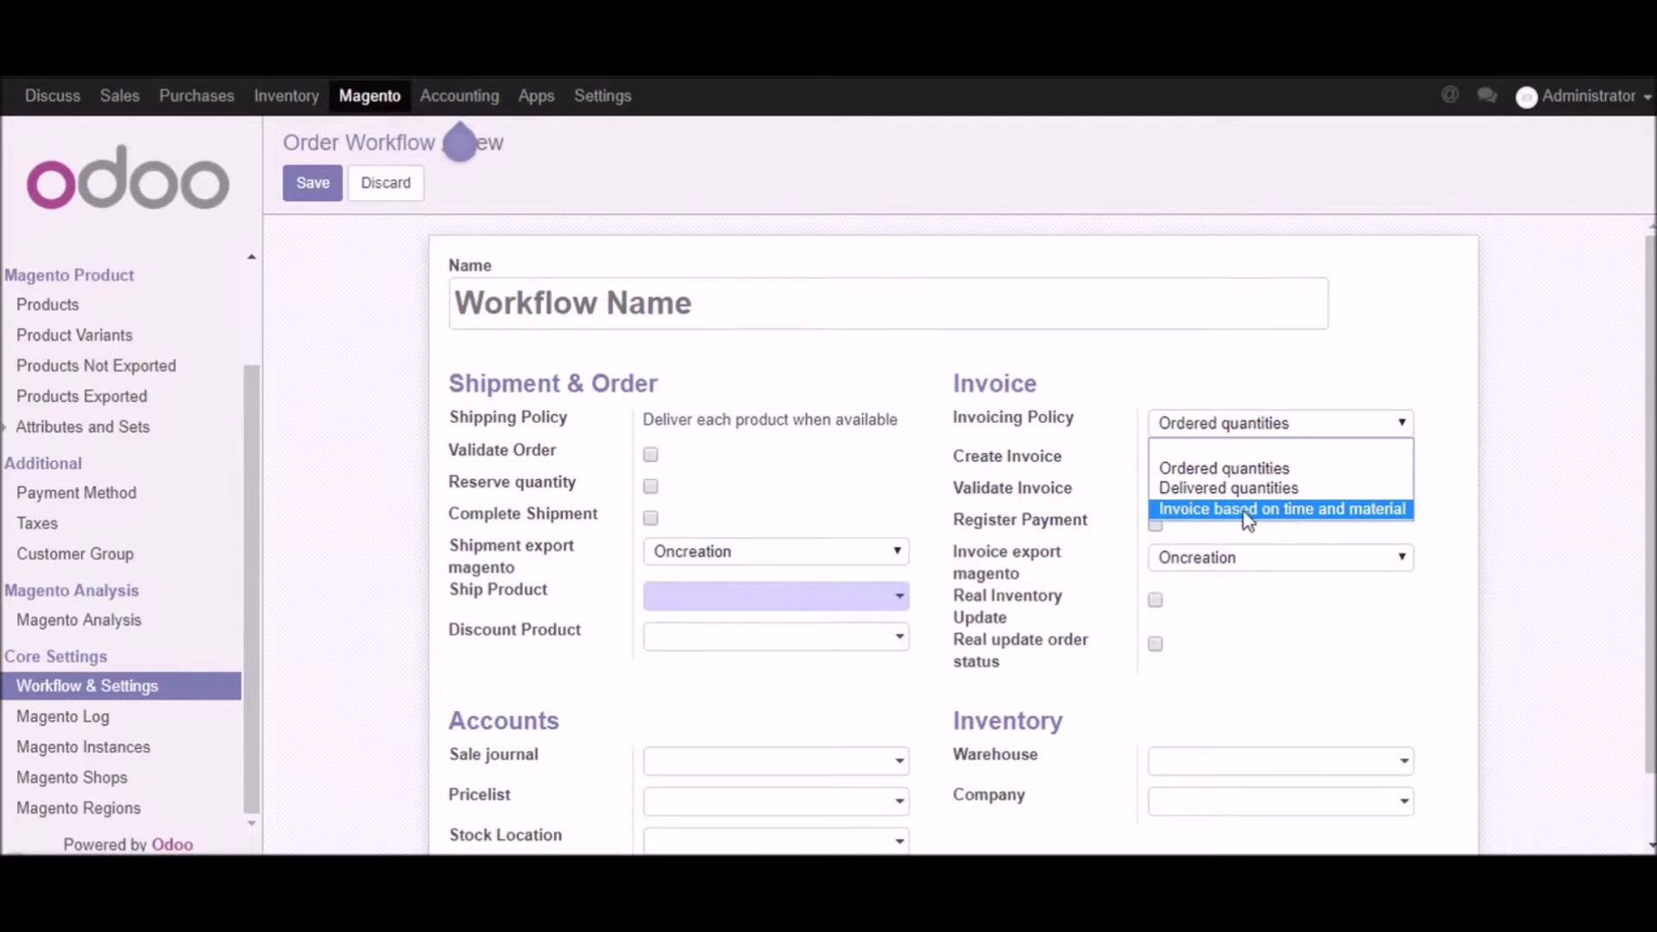
click(843, 491)
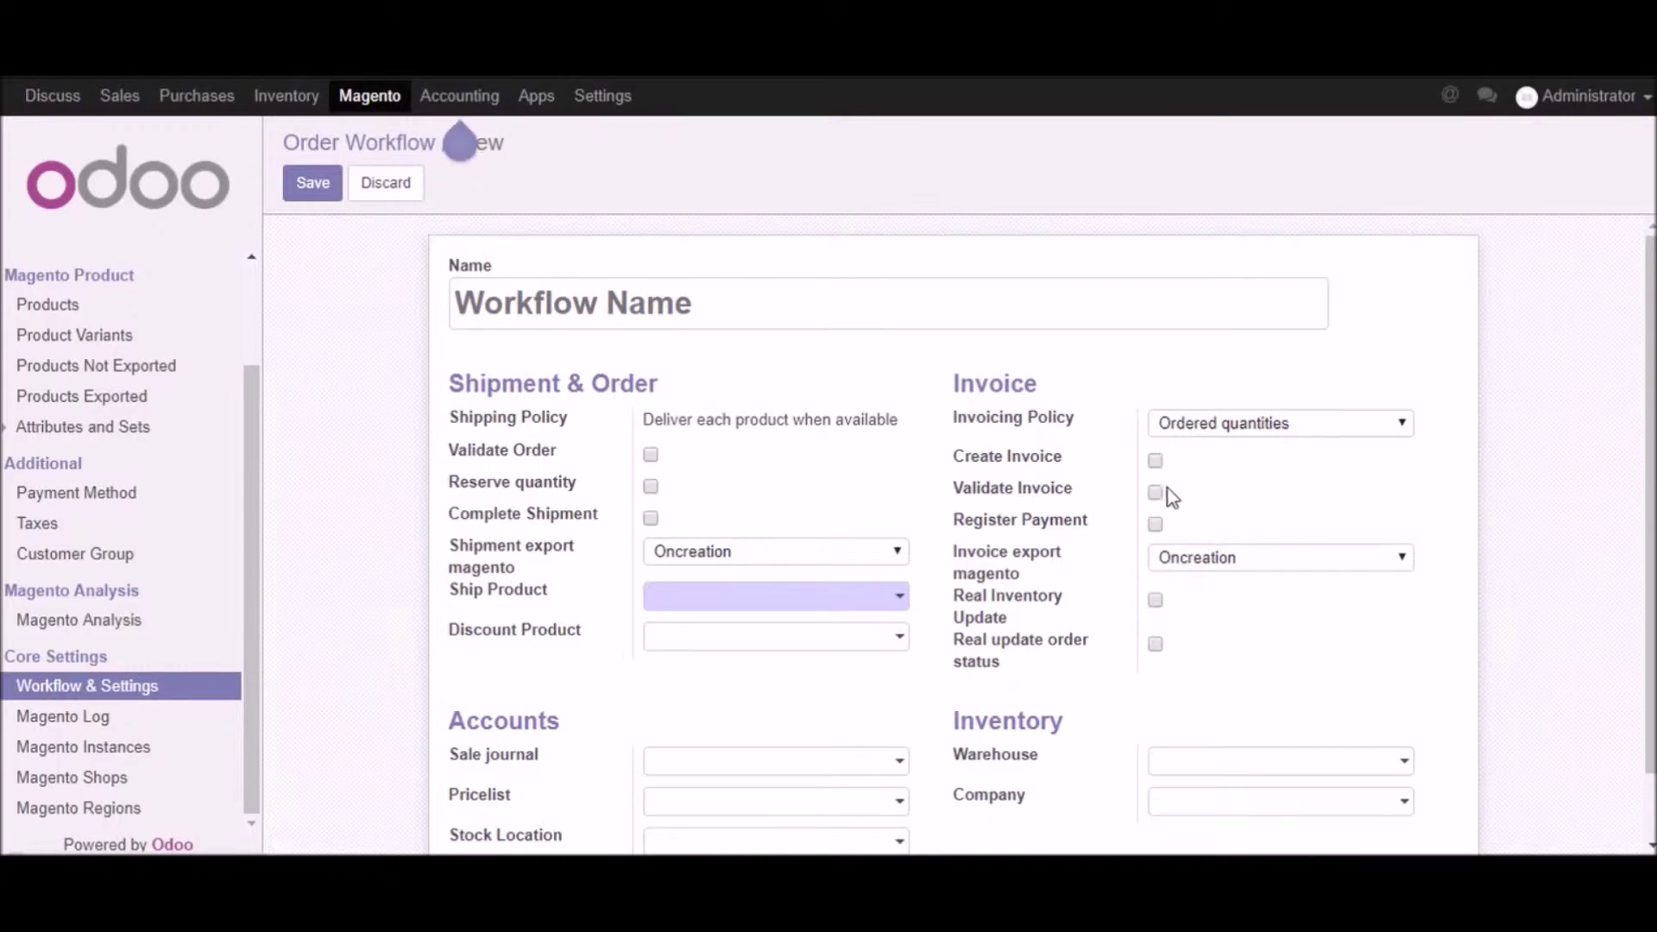
- Examine the Create Invoice, Validate Invoice and Register Payment options in the Invoice section
drag(949, 477, 987, 460)
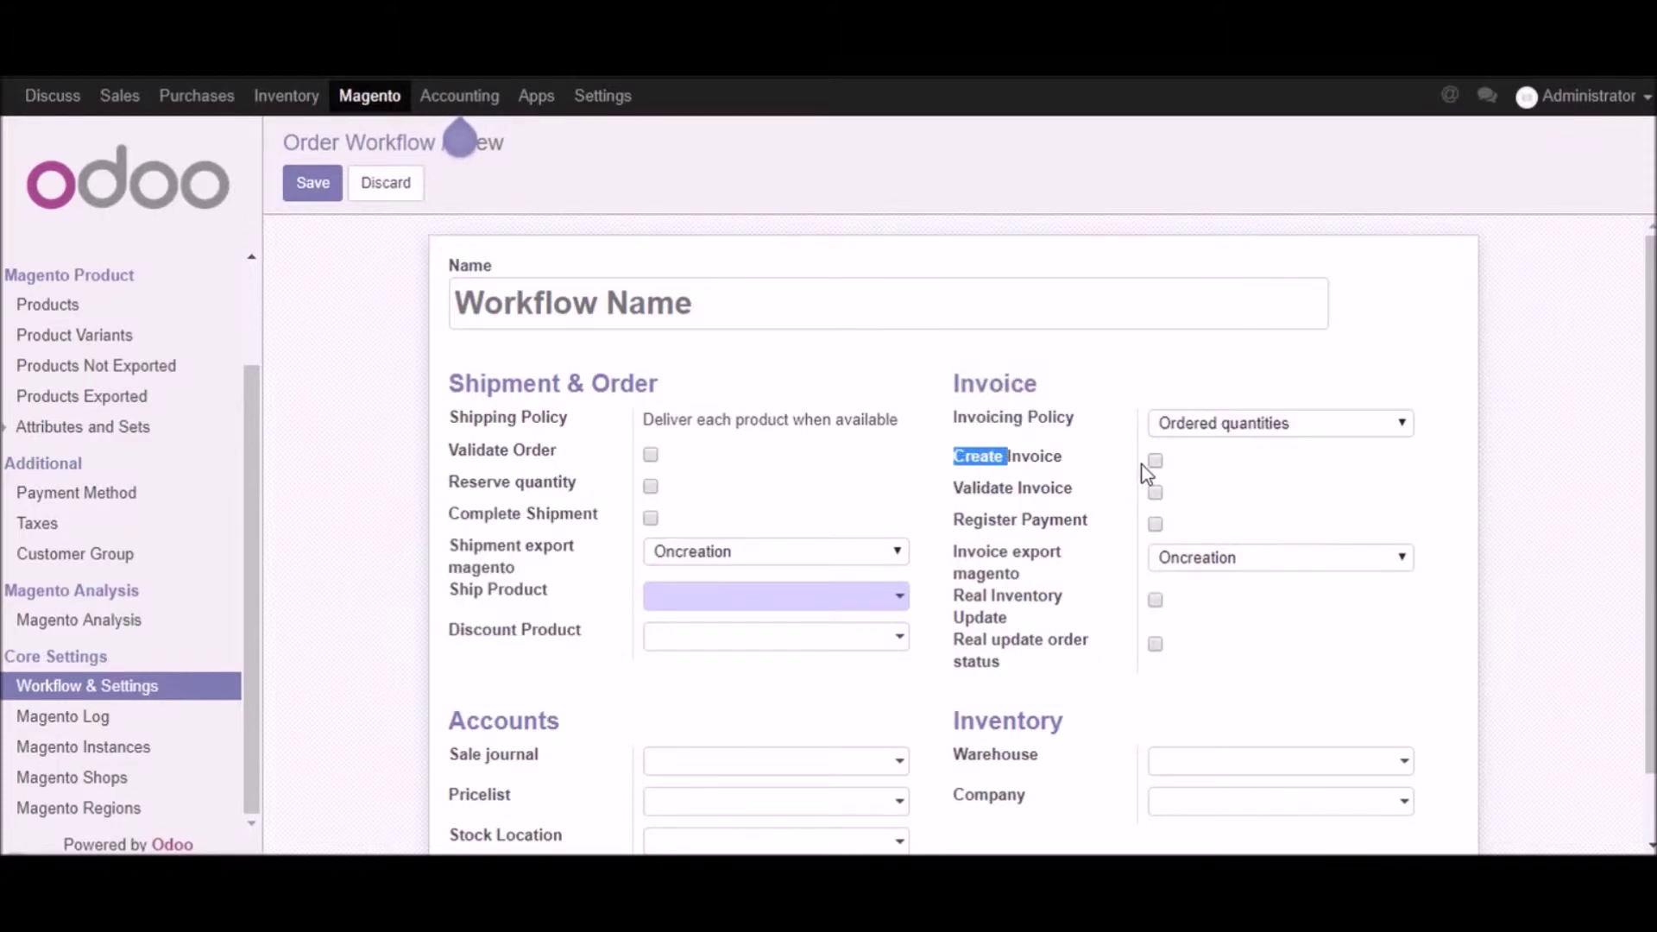
click(1159, 463)
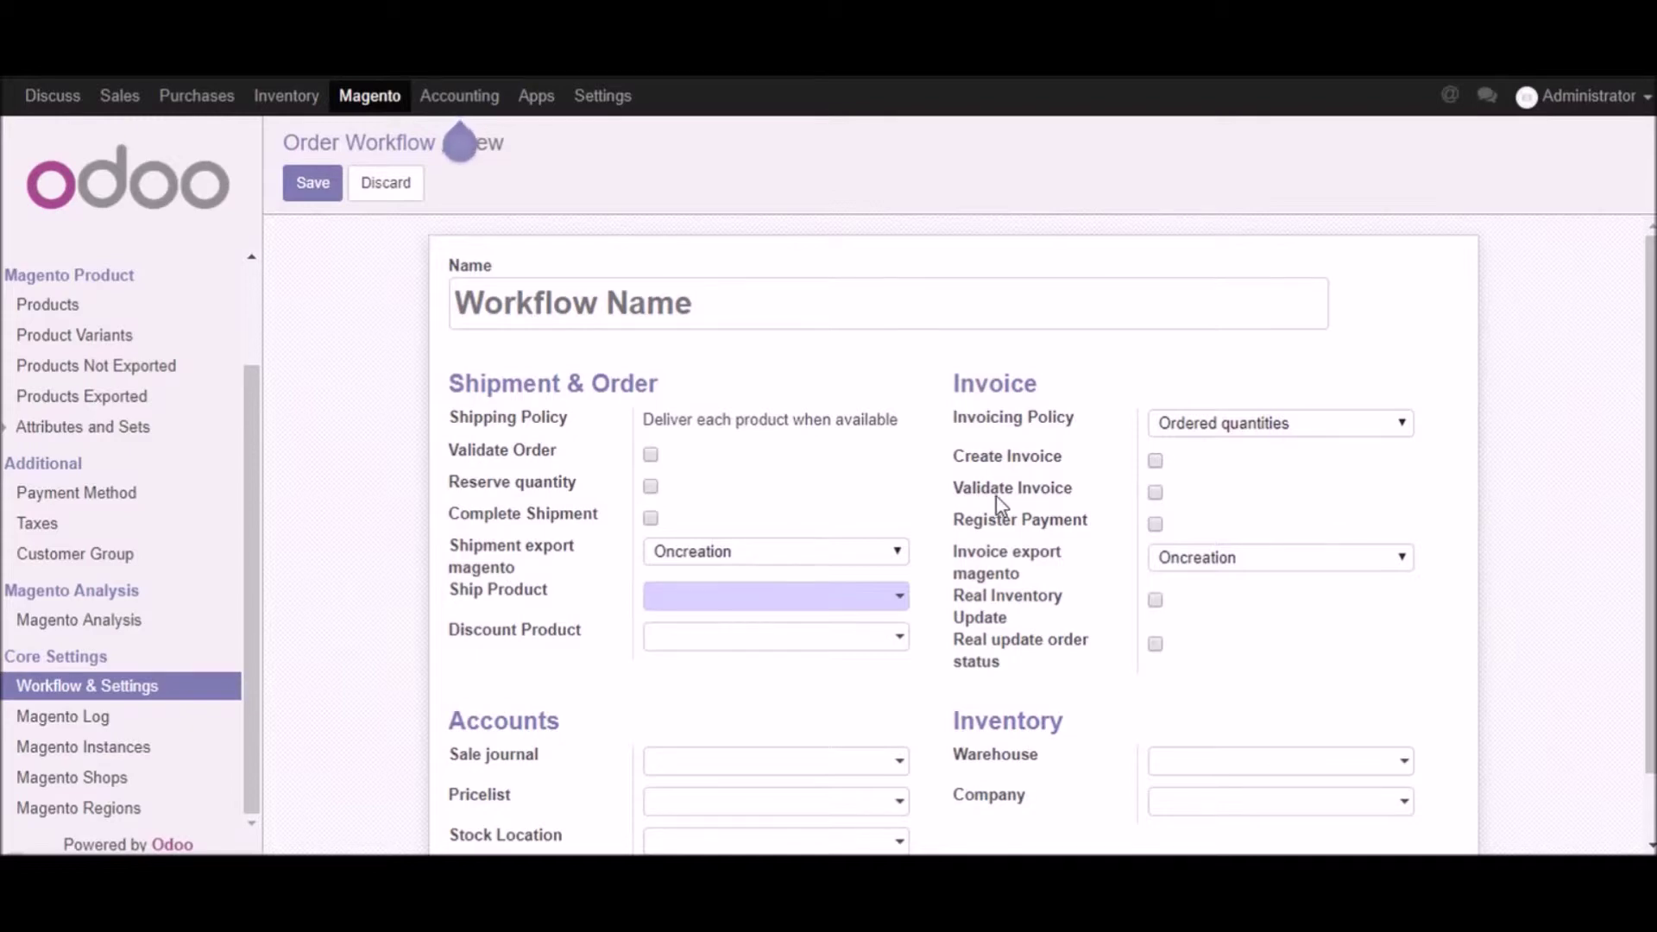
click(1156, 492)
click(1156, 524)
- Review the choices for when shipments and invoices are exported to Magento, keeping both current selections
drag(448, 555, 499, 552)
click(474, 577)
mouse_move(524, 587)
click(769, 569)
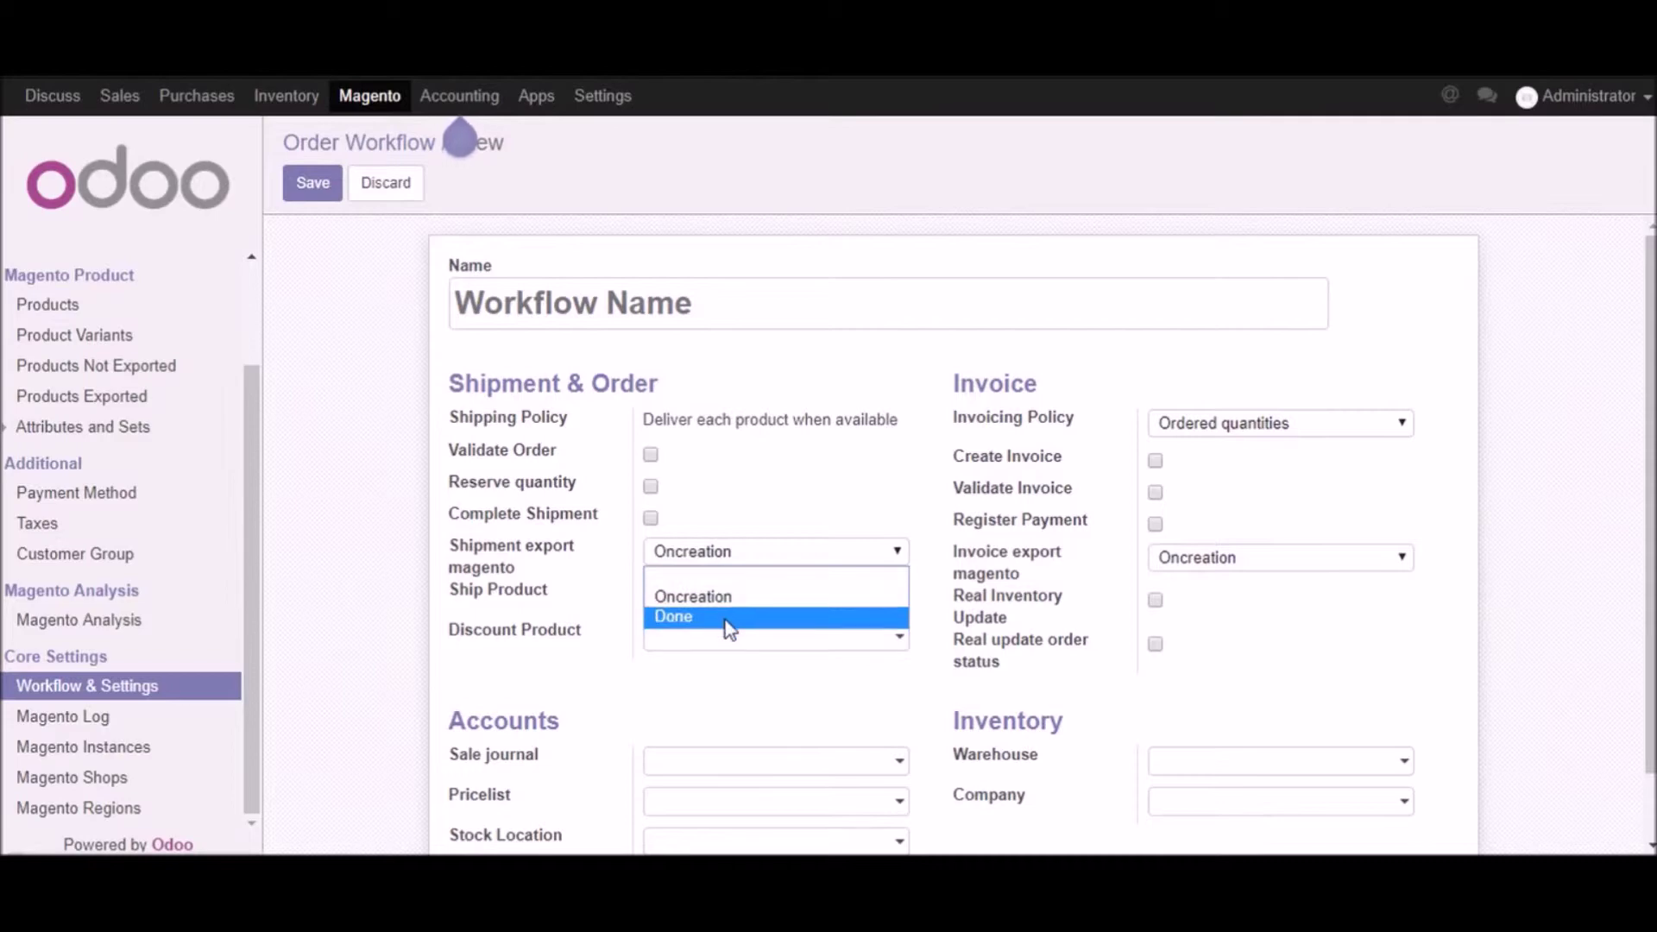
click(782, 493)
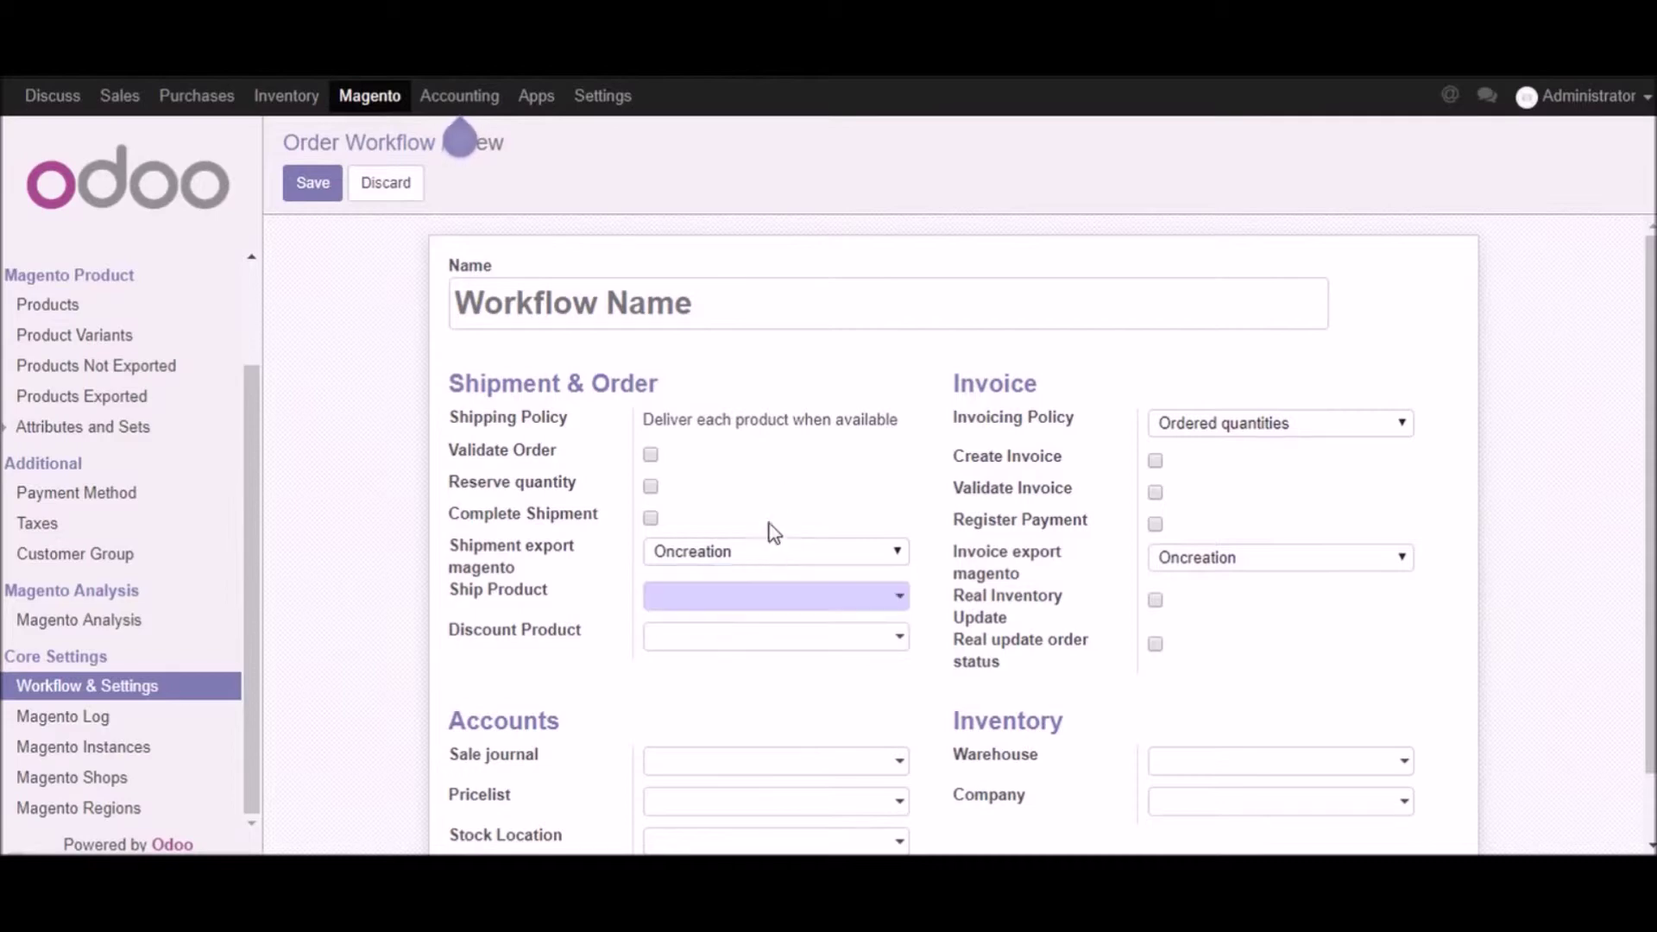
click(1322, 561)
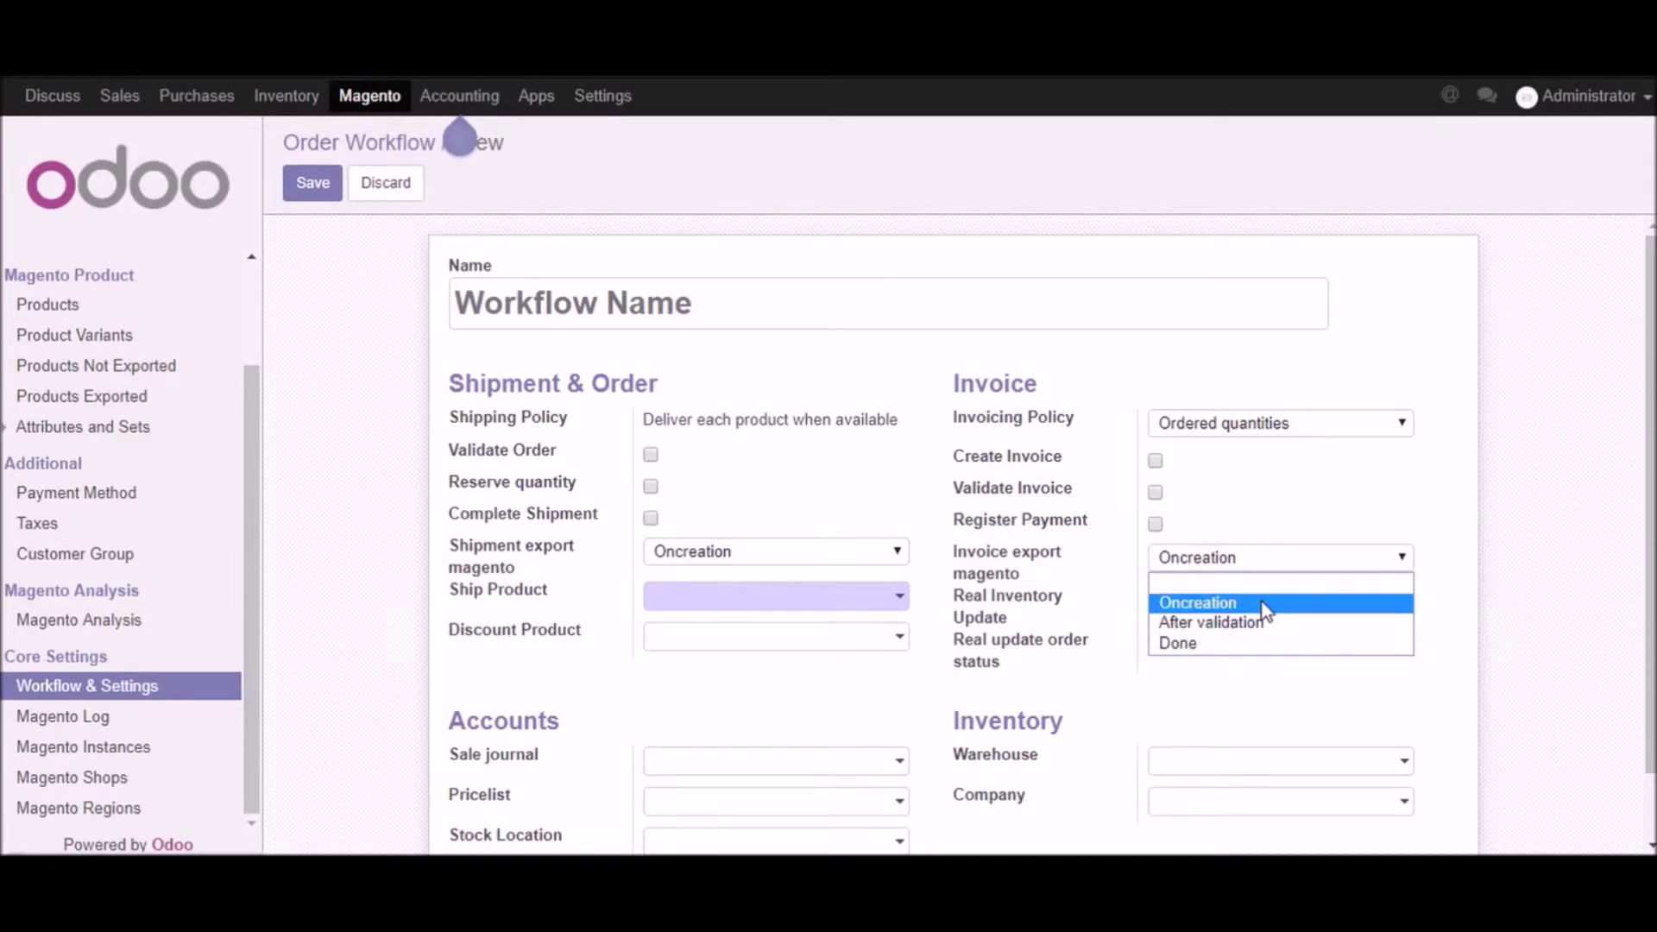
click(407, 595)
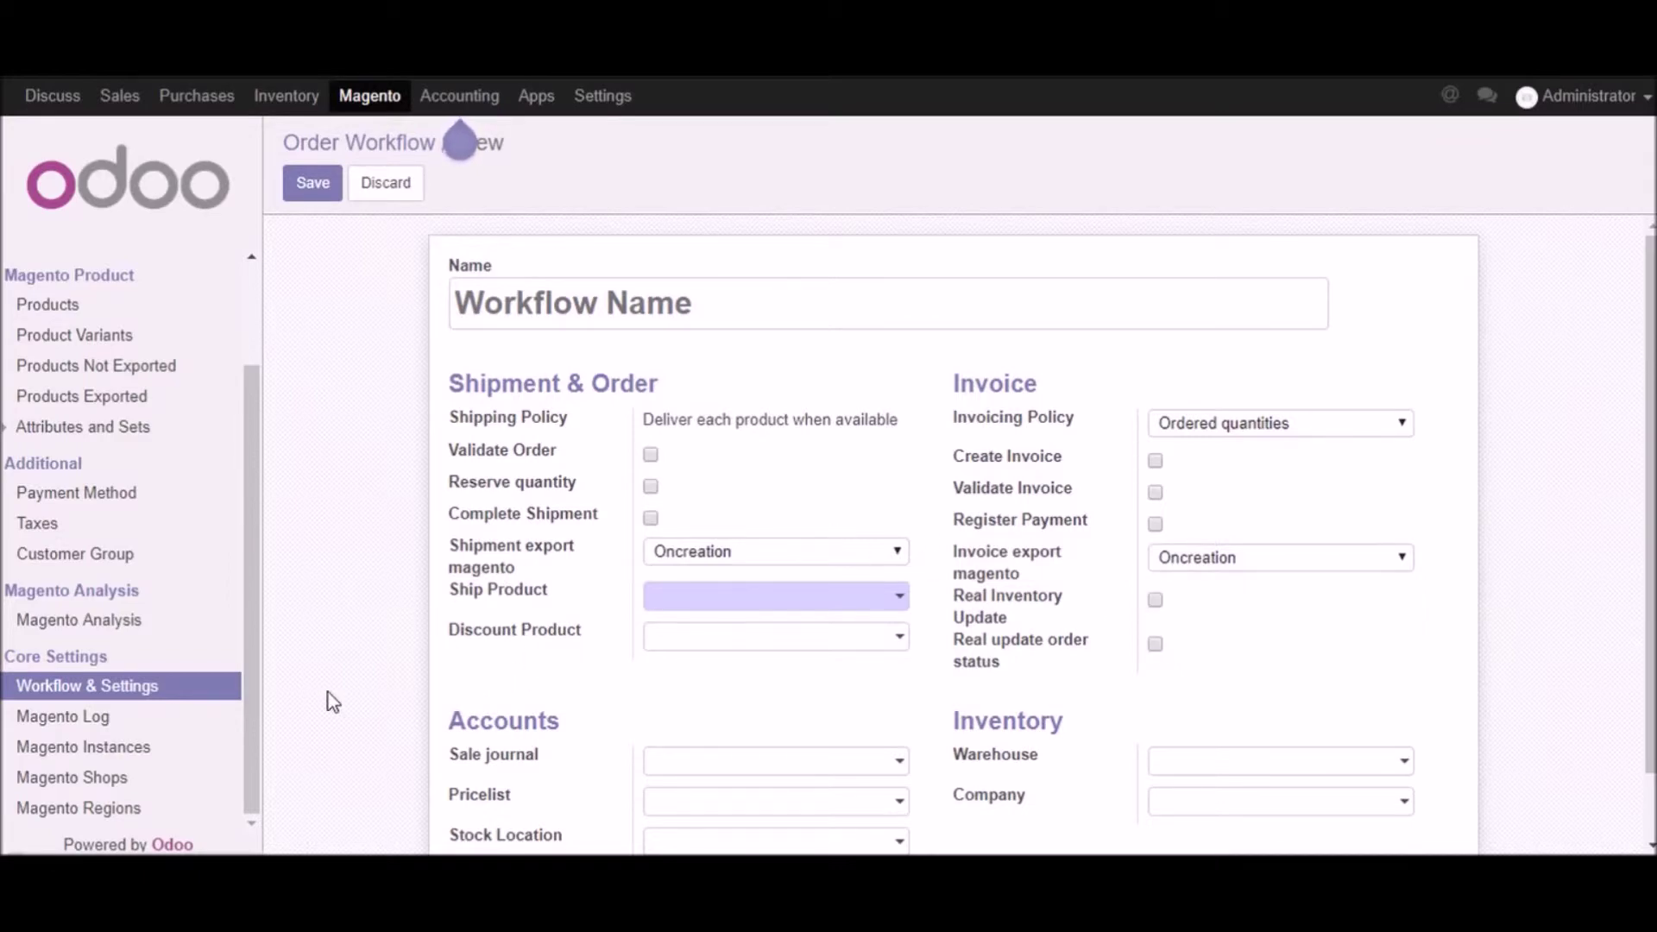
- Set the workflow's Ship Product to Shipping Product
click(898, 607)
text(s)
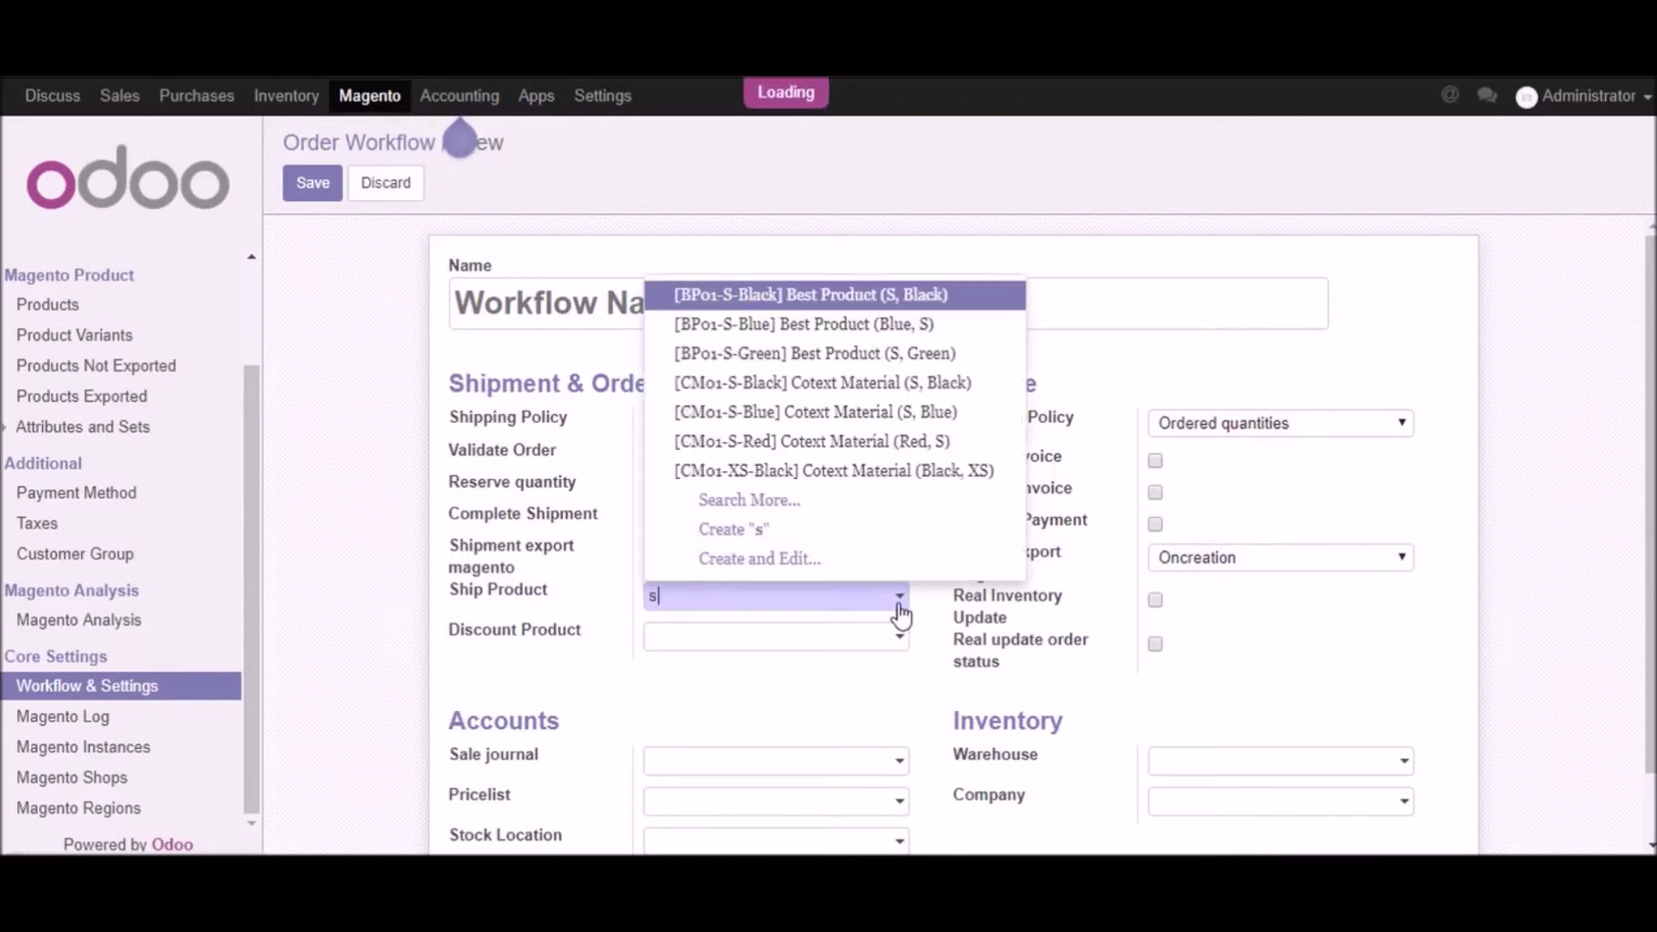
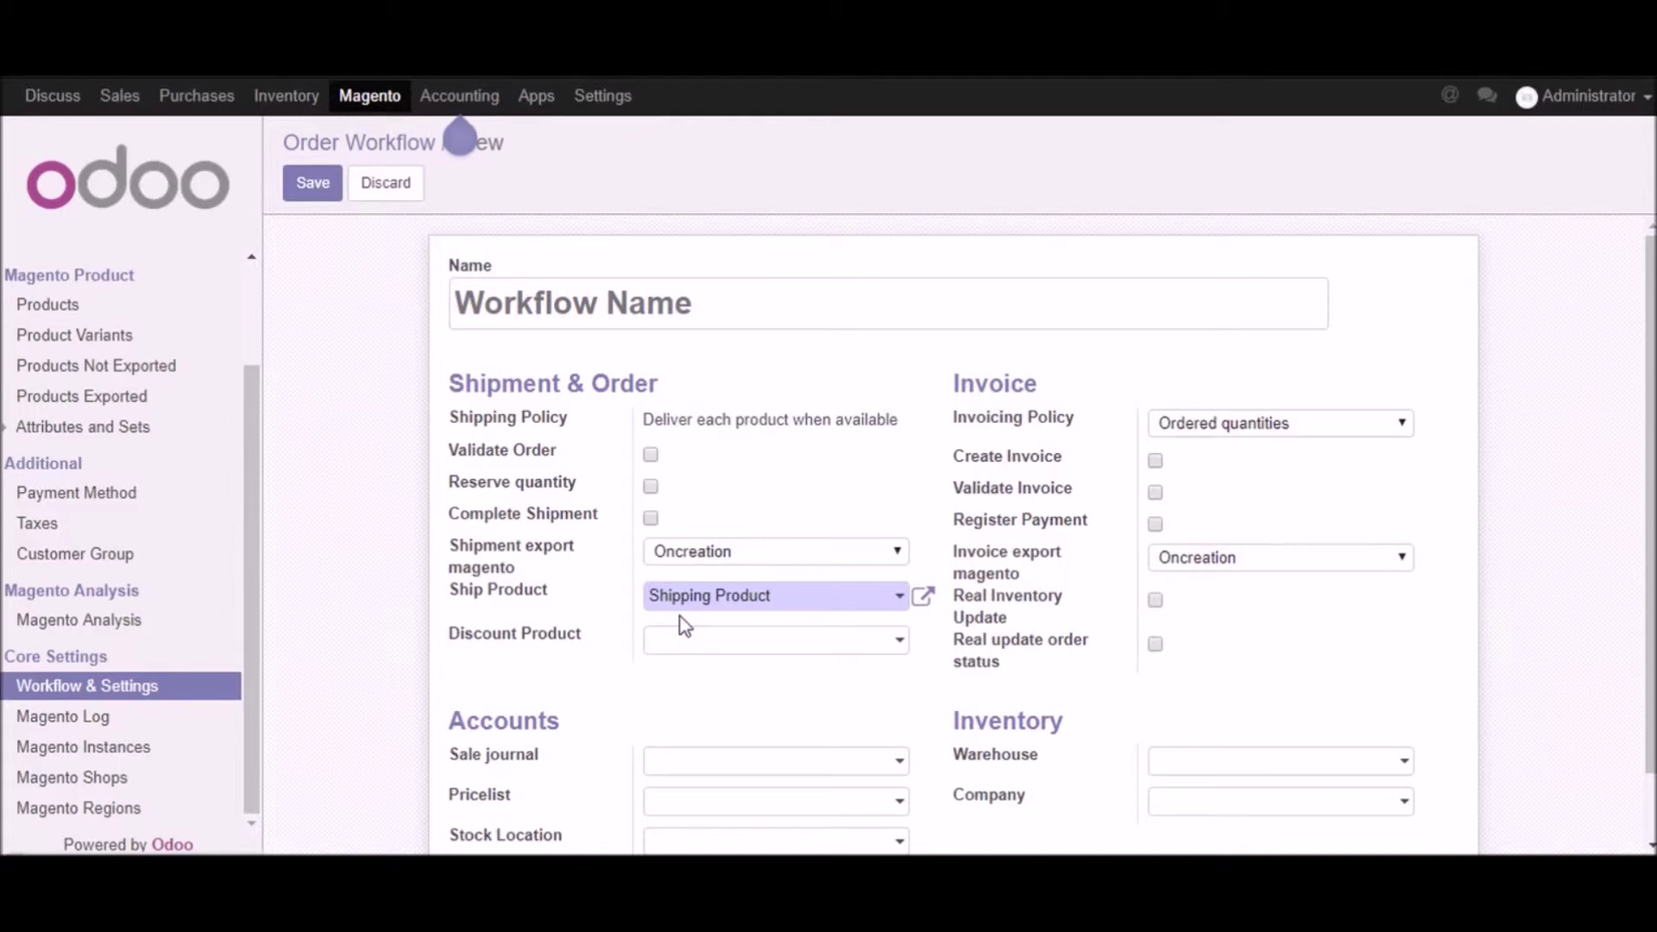
double_click(974, 601)
click(1039, 625)
- Search the products for "dis" and set the workflow's Discount Product to Discount Product
click(898, 653)
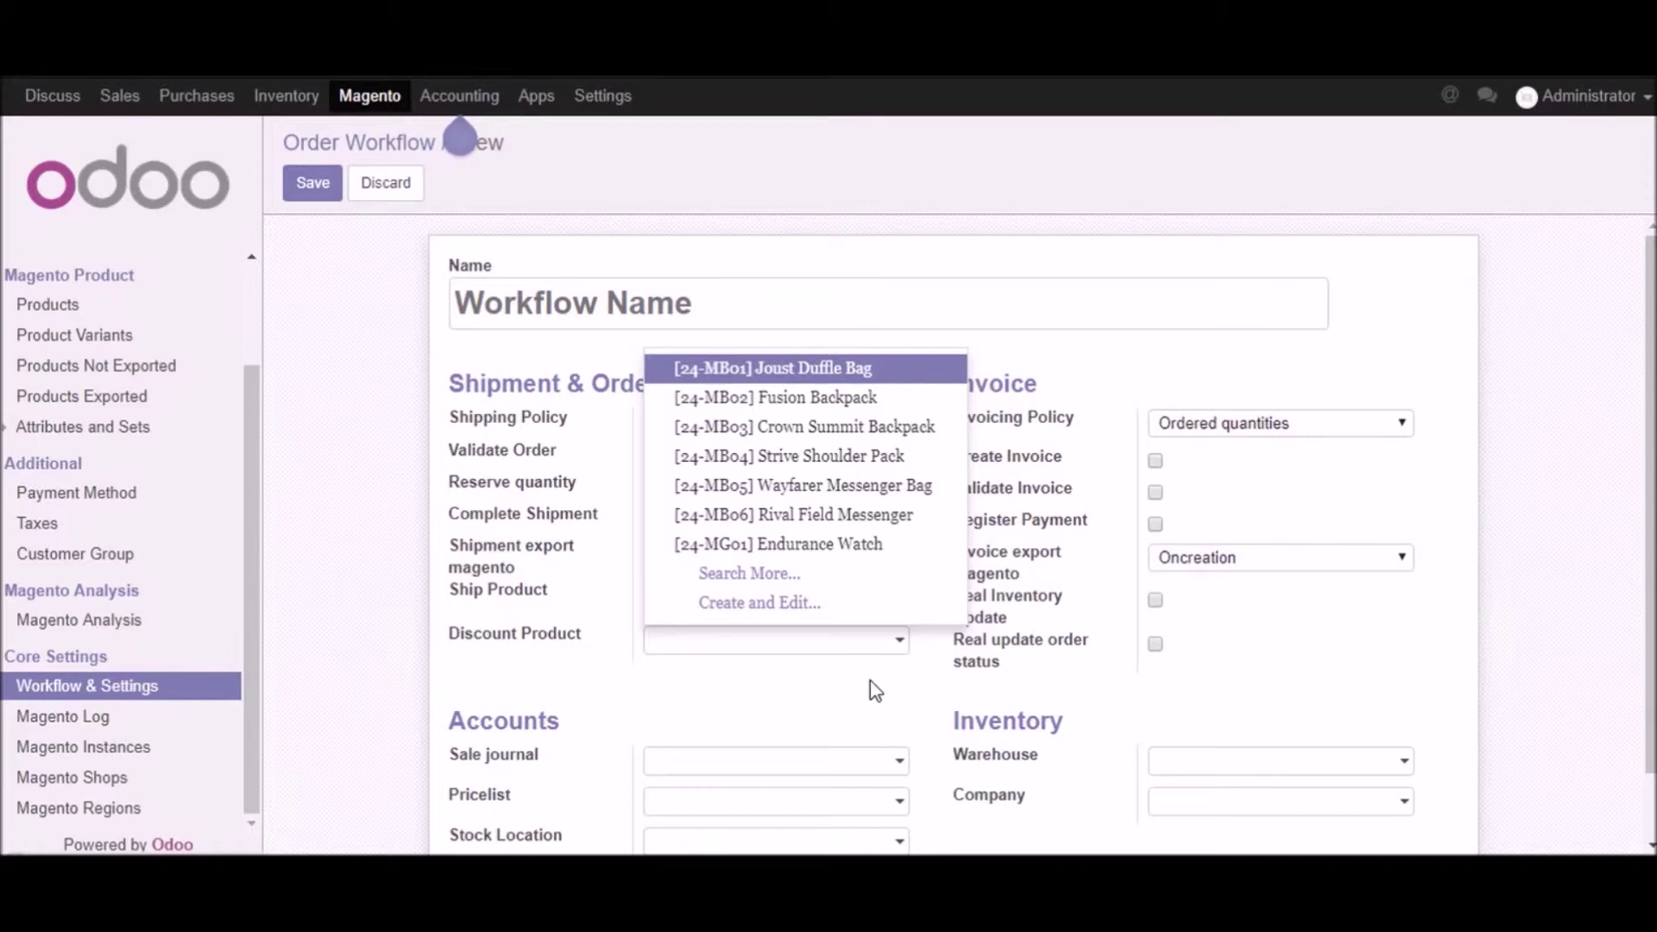
text(d)
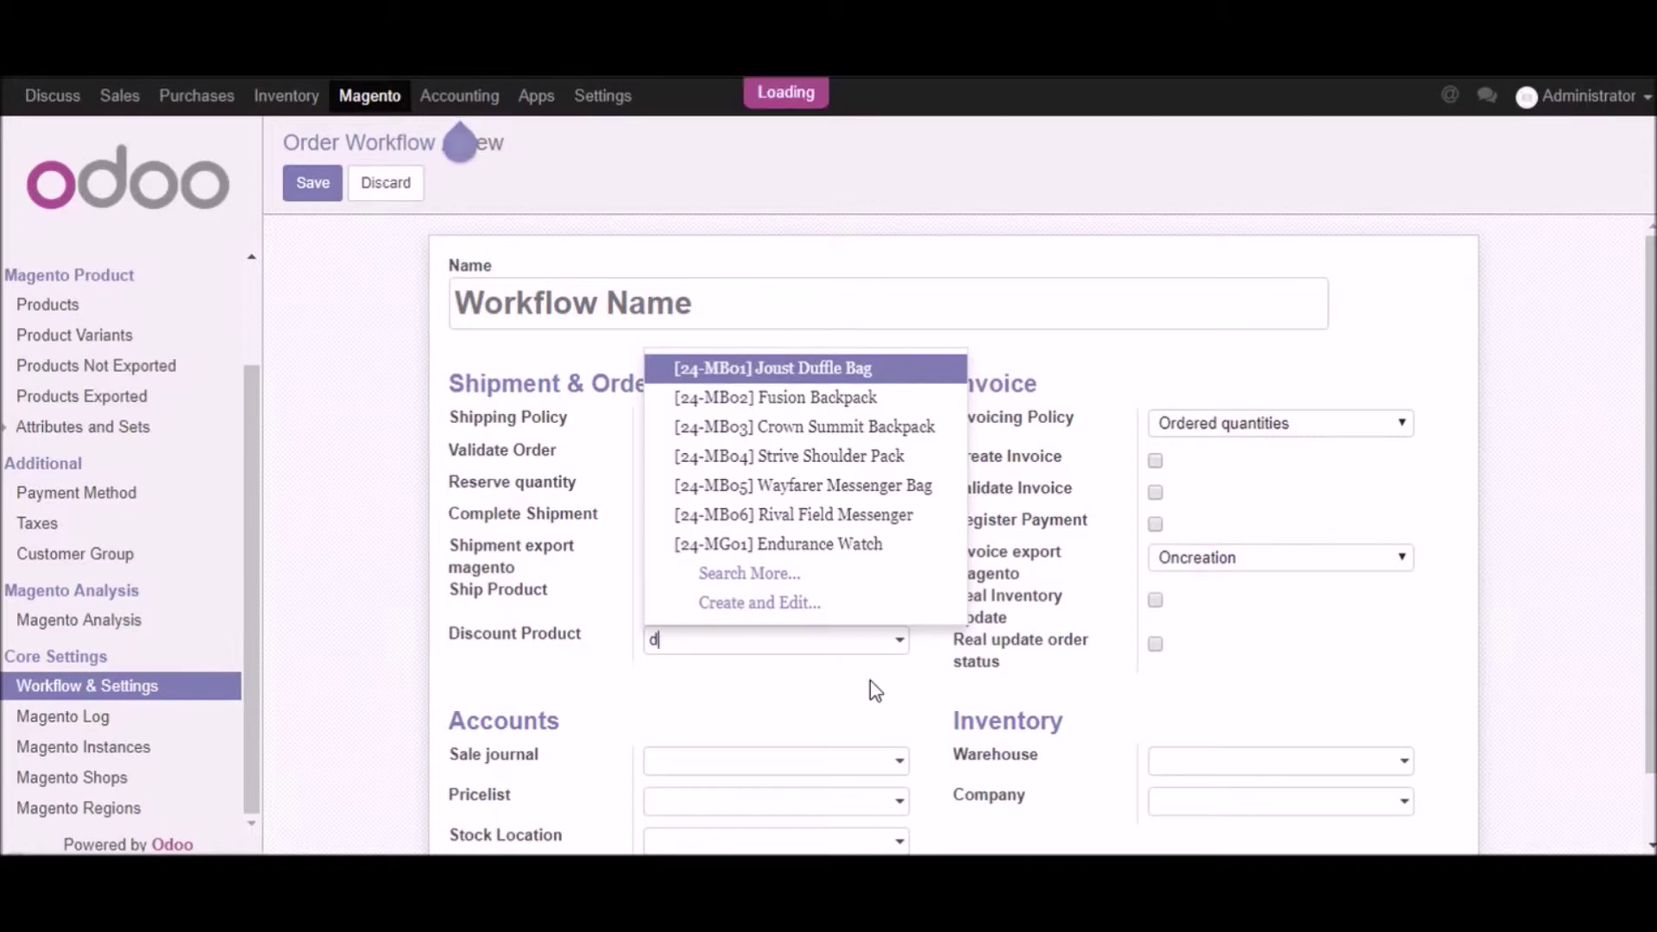
text(is)
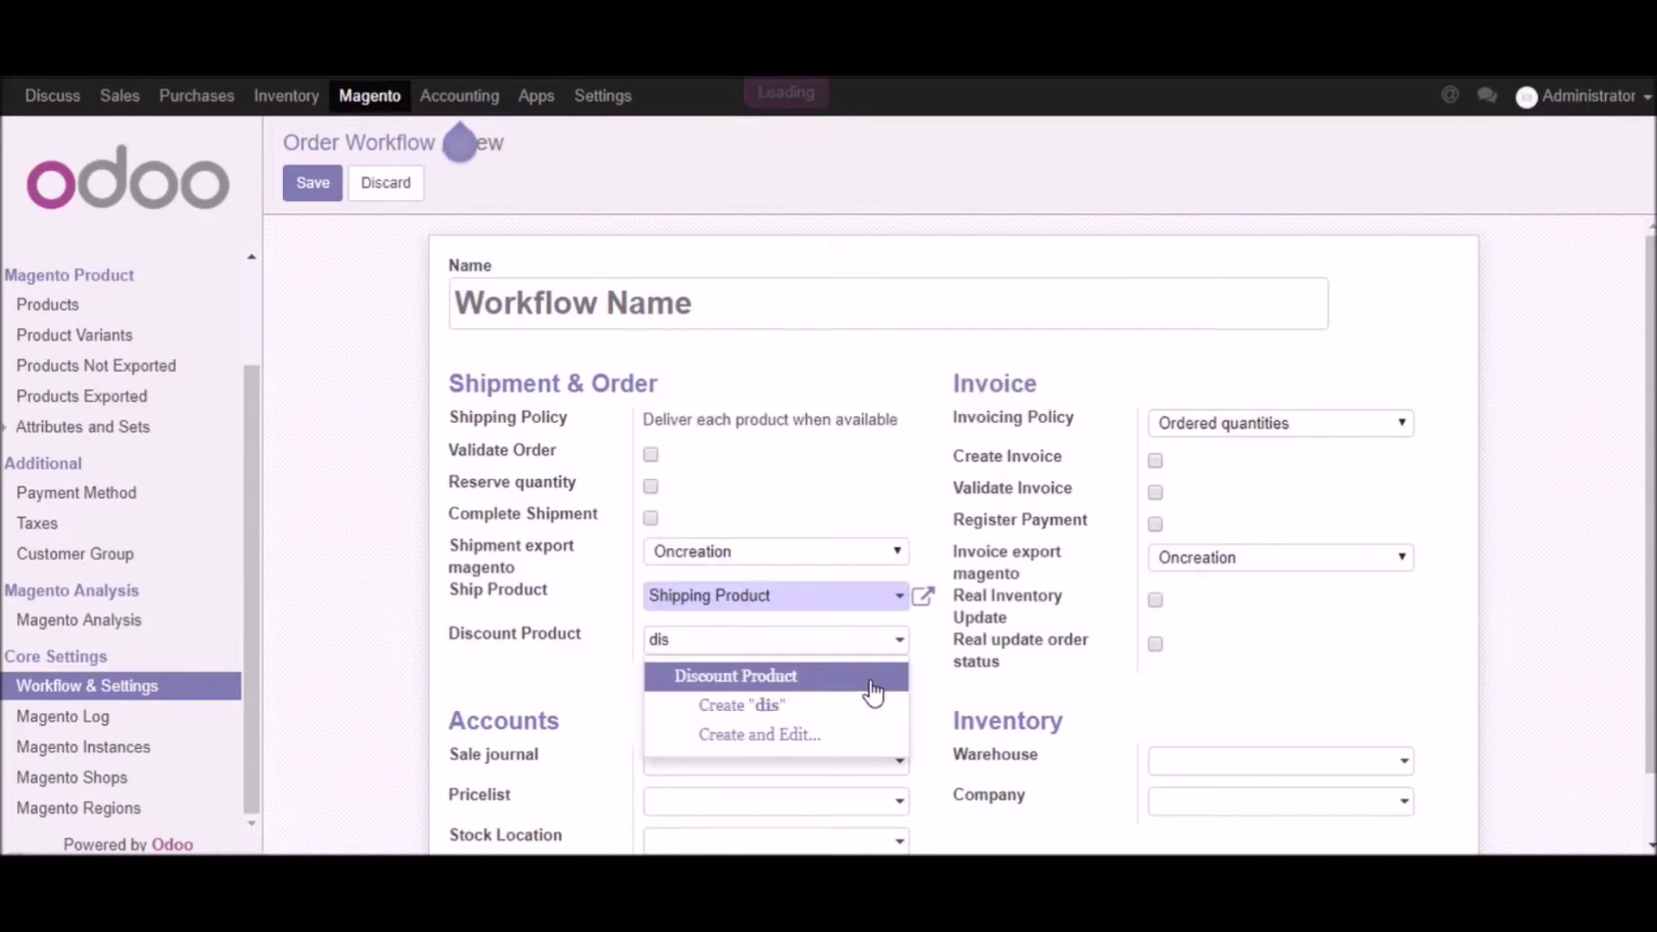
click(872, 682)
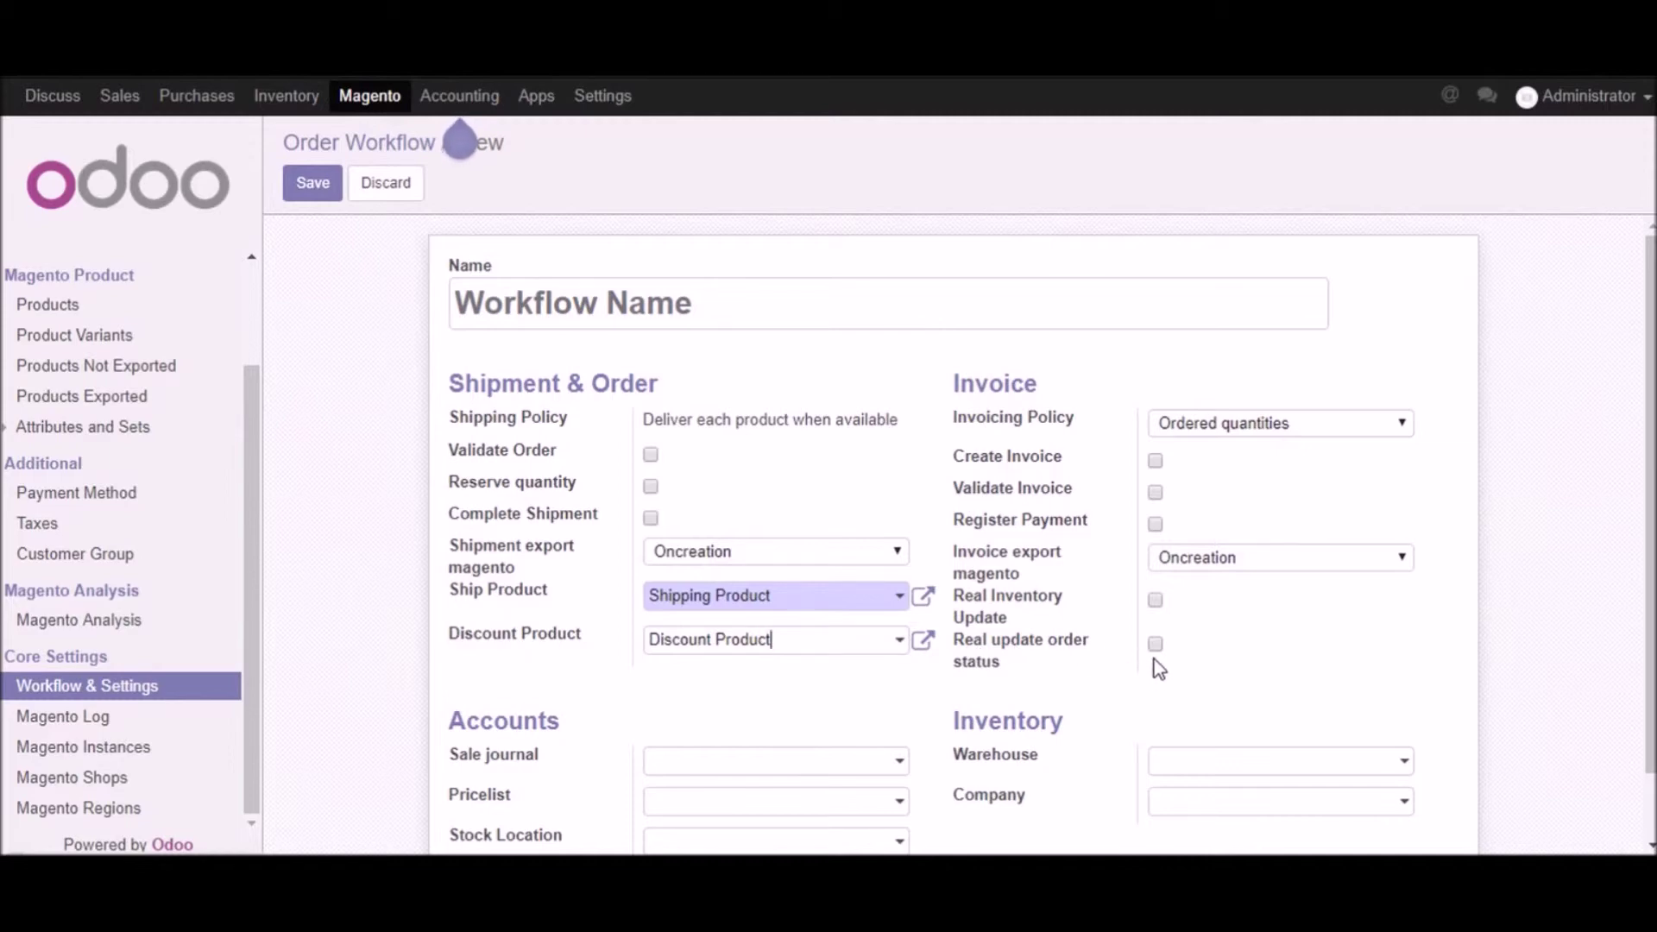
- Review the Sale journal, Pricelist and Stock Location choices in the workflow's Accounts section, leaving all three fields empty
scroll(1159, 669, down, 1)
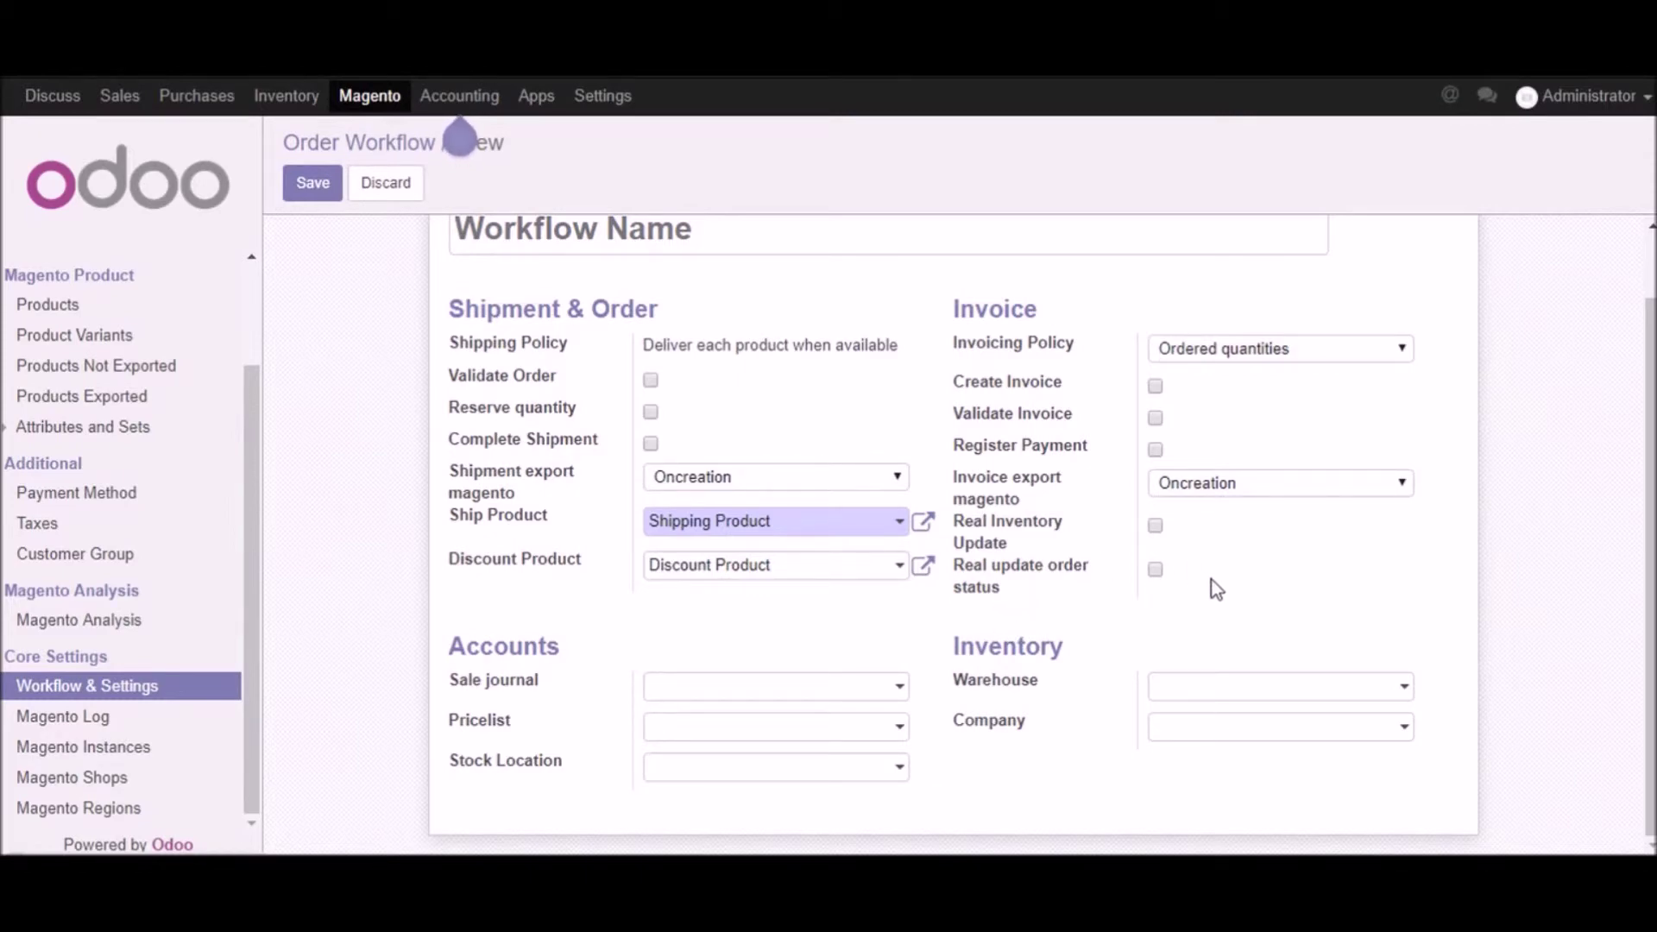
drag(432, 660, 536, 643)
click(502, 649)
double_click(1036, 646)
click(899, 690)
click(898, 691)
click(898, 728)
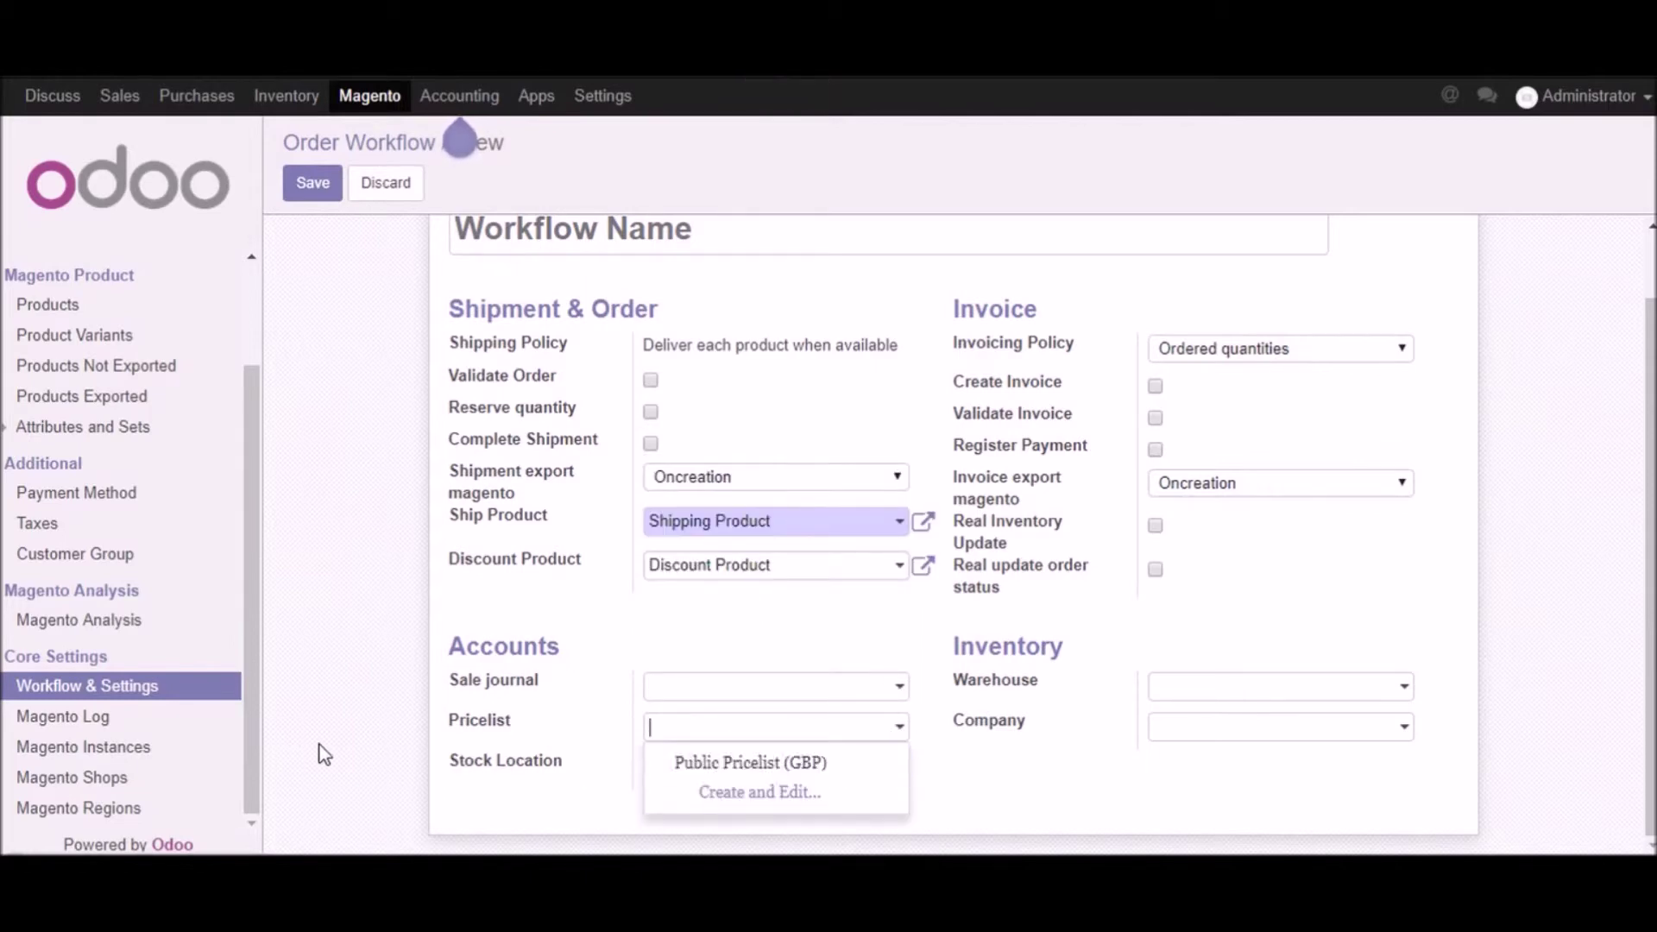
click(889, 777)
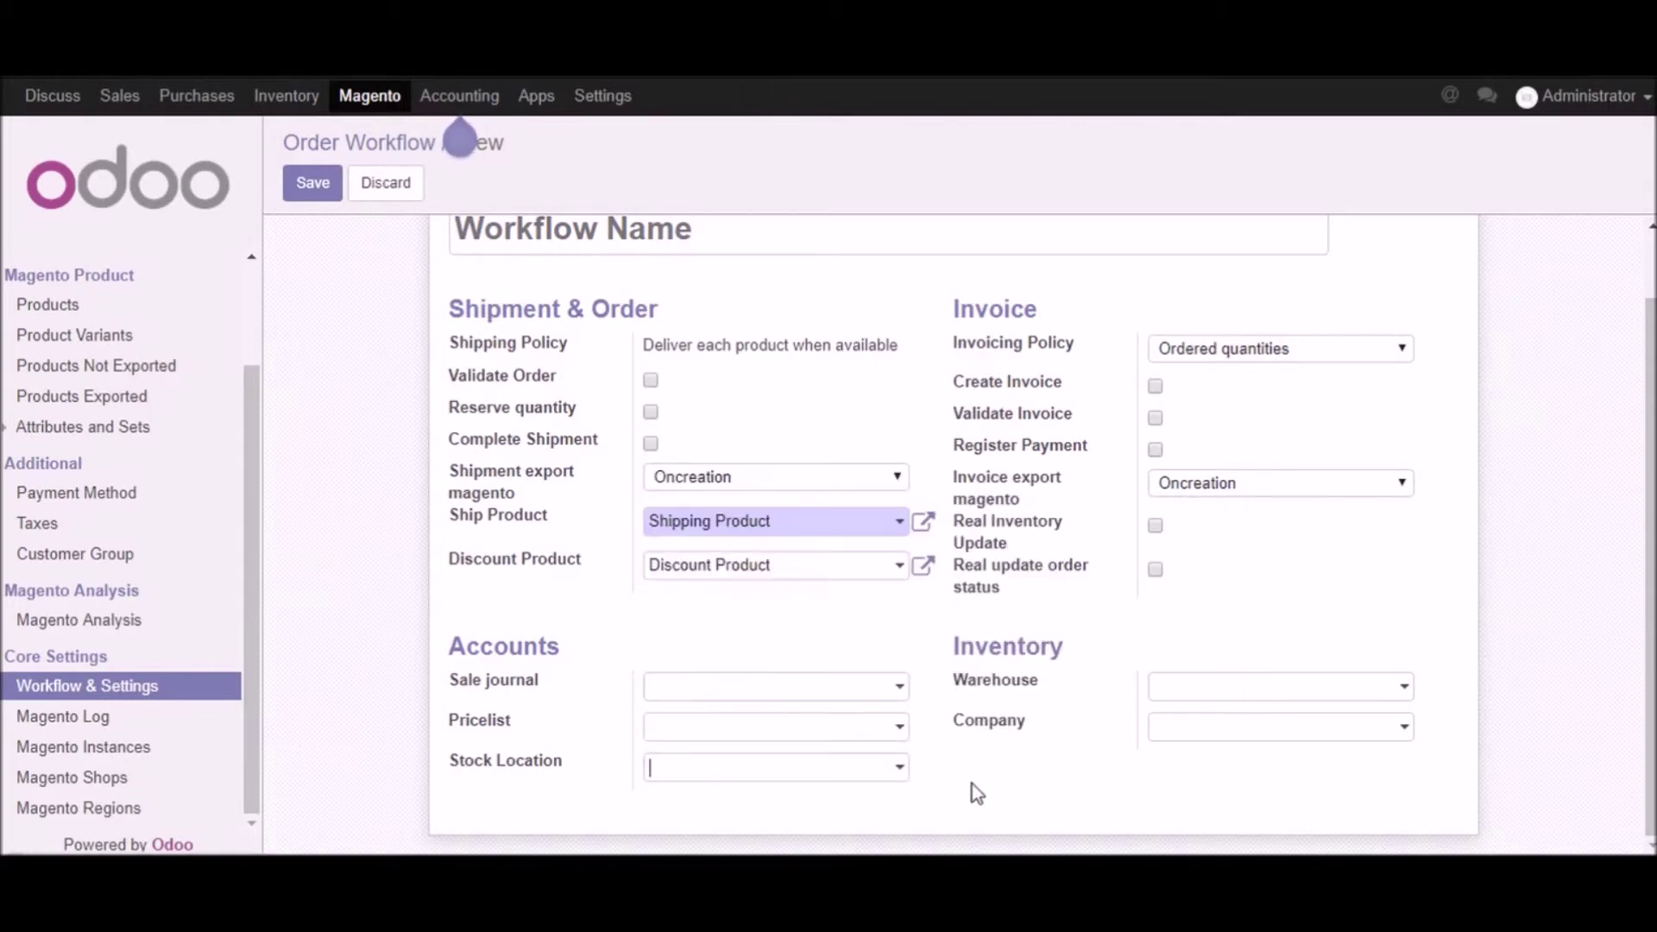
- Review the Warehouse and Company fields in the workflow's Inventory section without choosing a value
click(1405, 691)
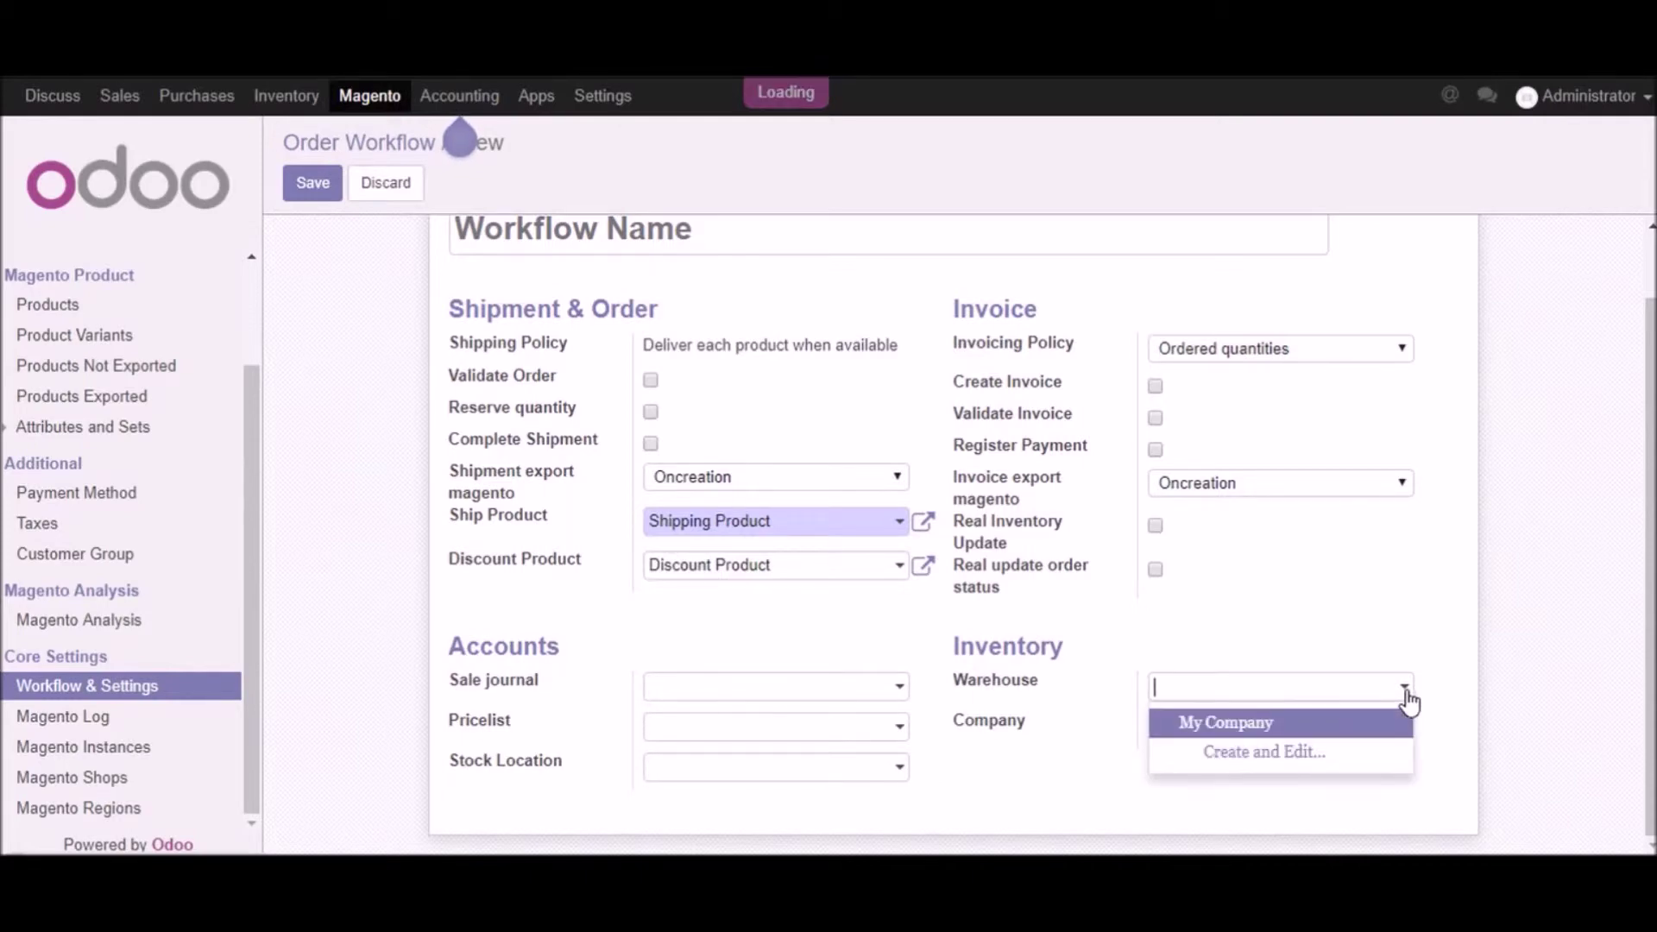
key(Escape)
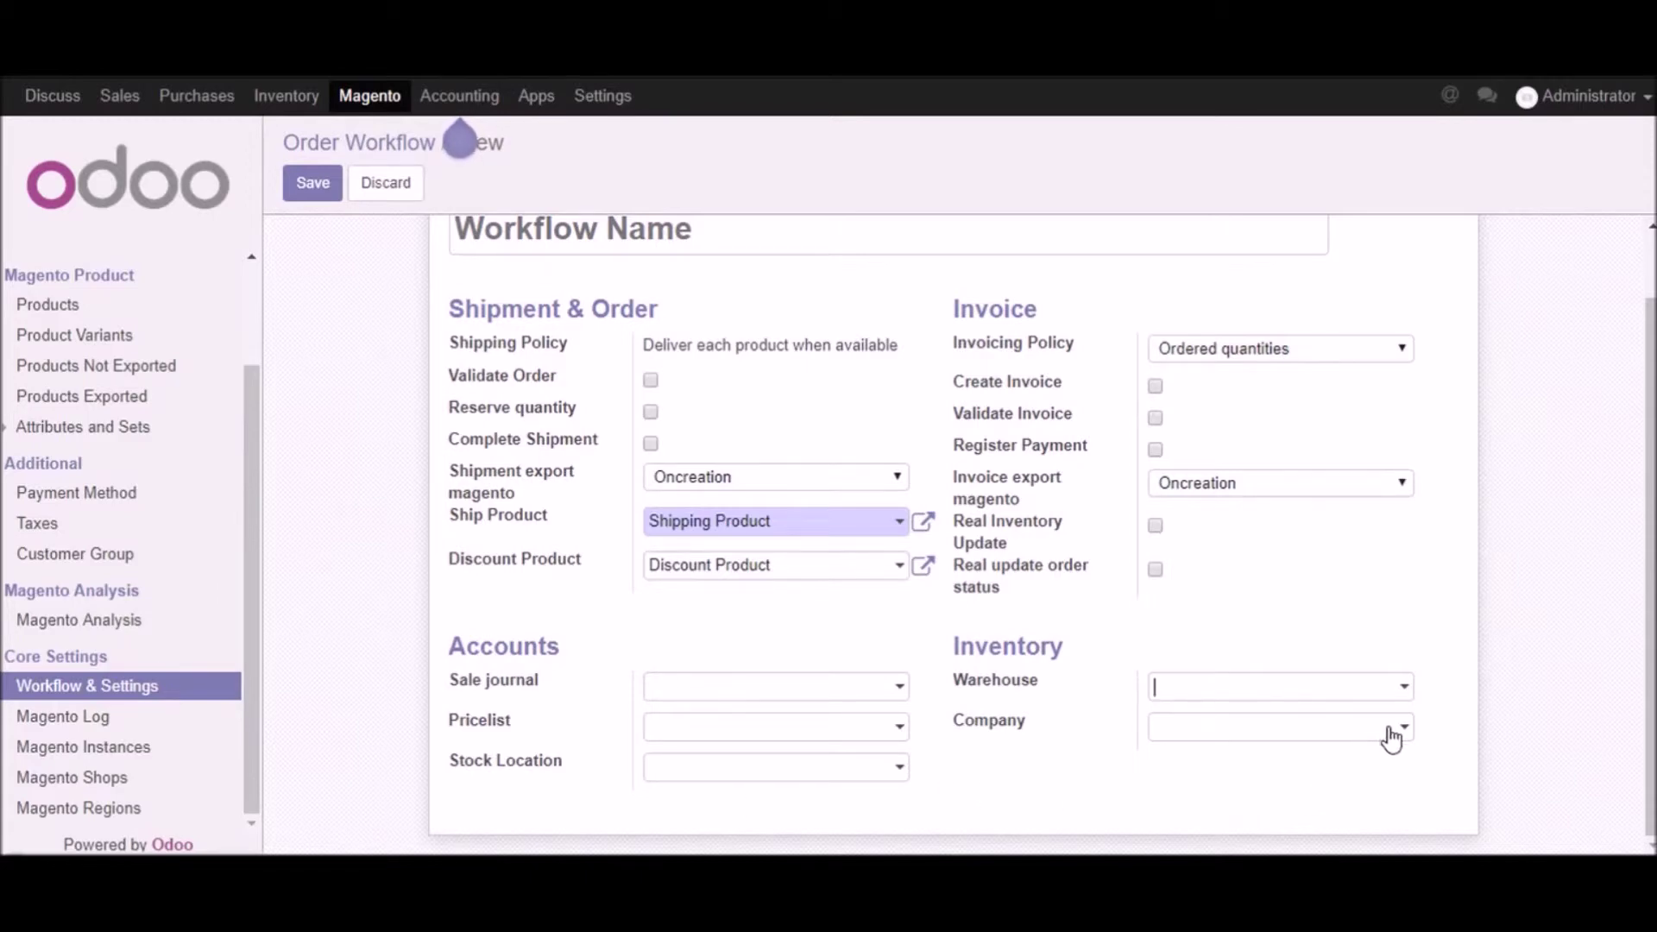
click(1430, 743)
scroll(1122, 585, up, 2)
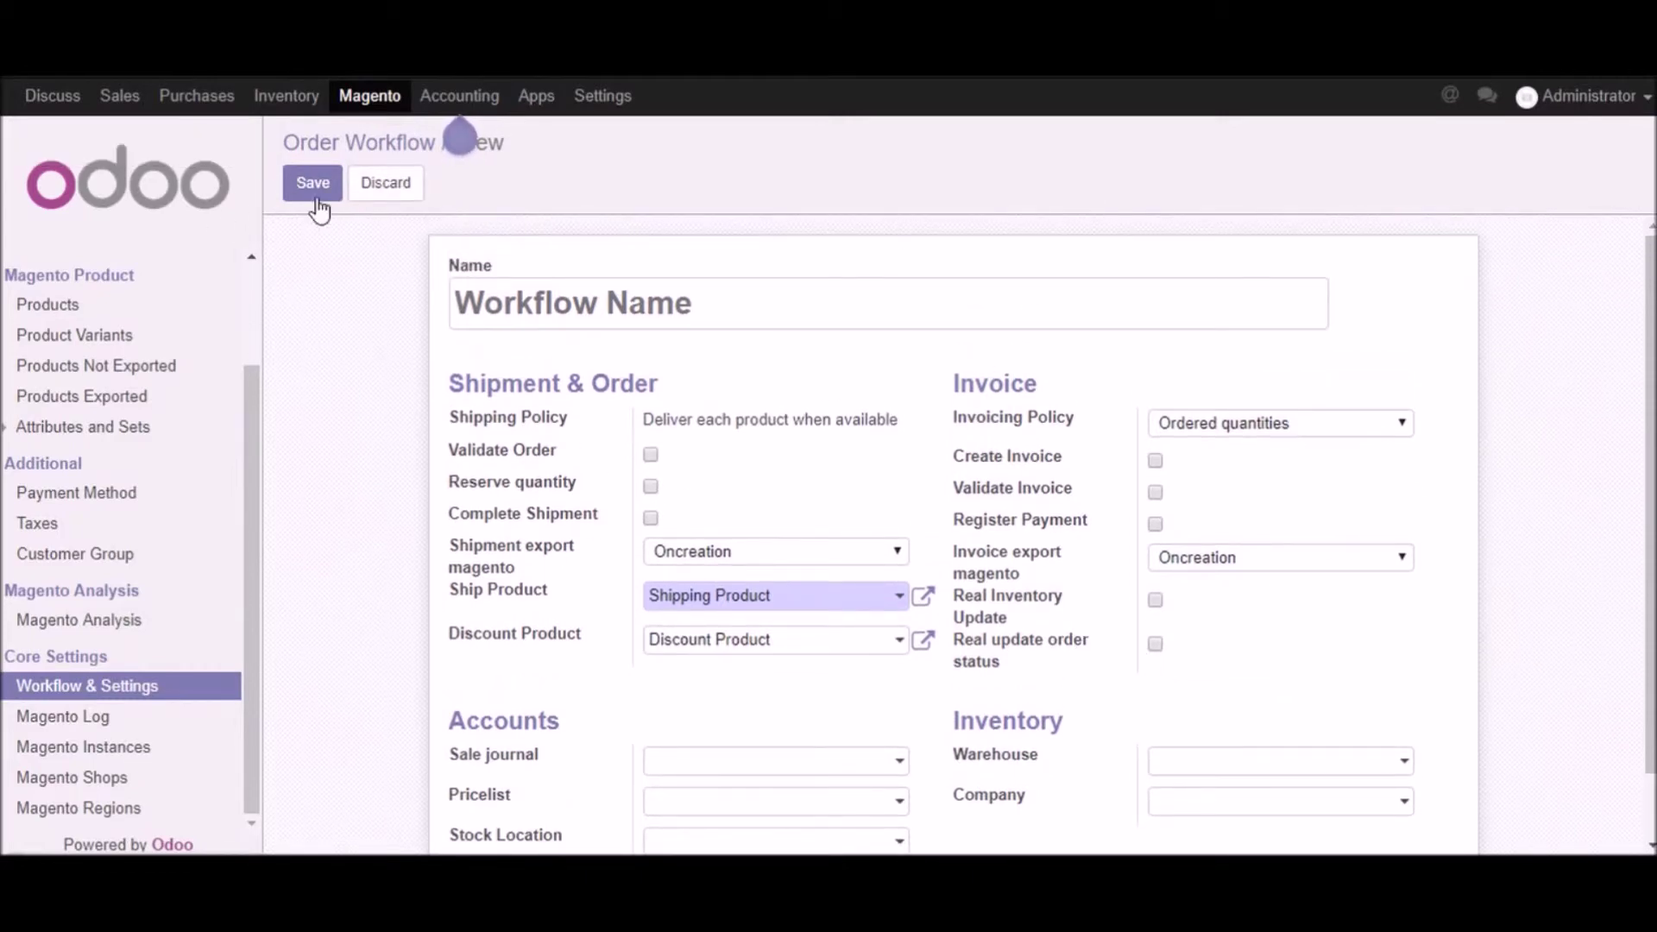
- Discard the unsaved new workflow and open the existing Test order workflow to review its settings
click(143, 688)
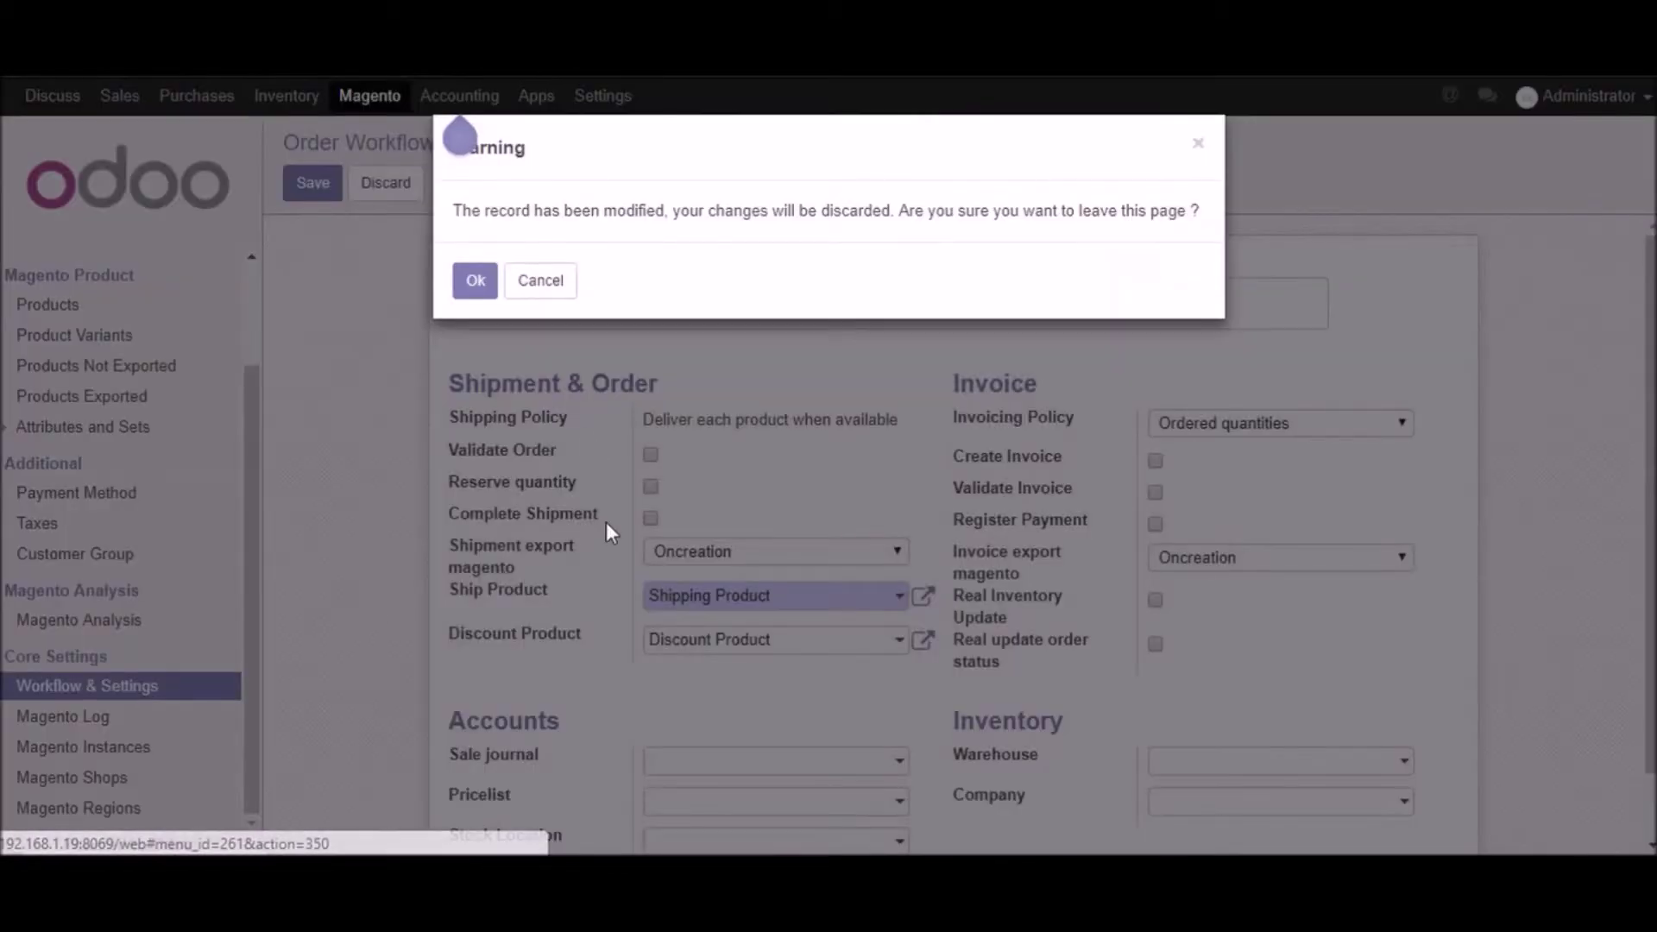
click(473, 281)
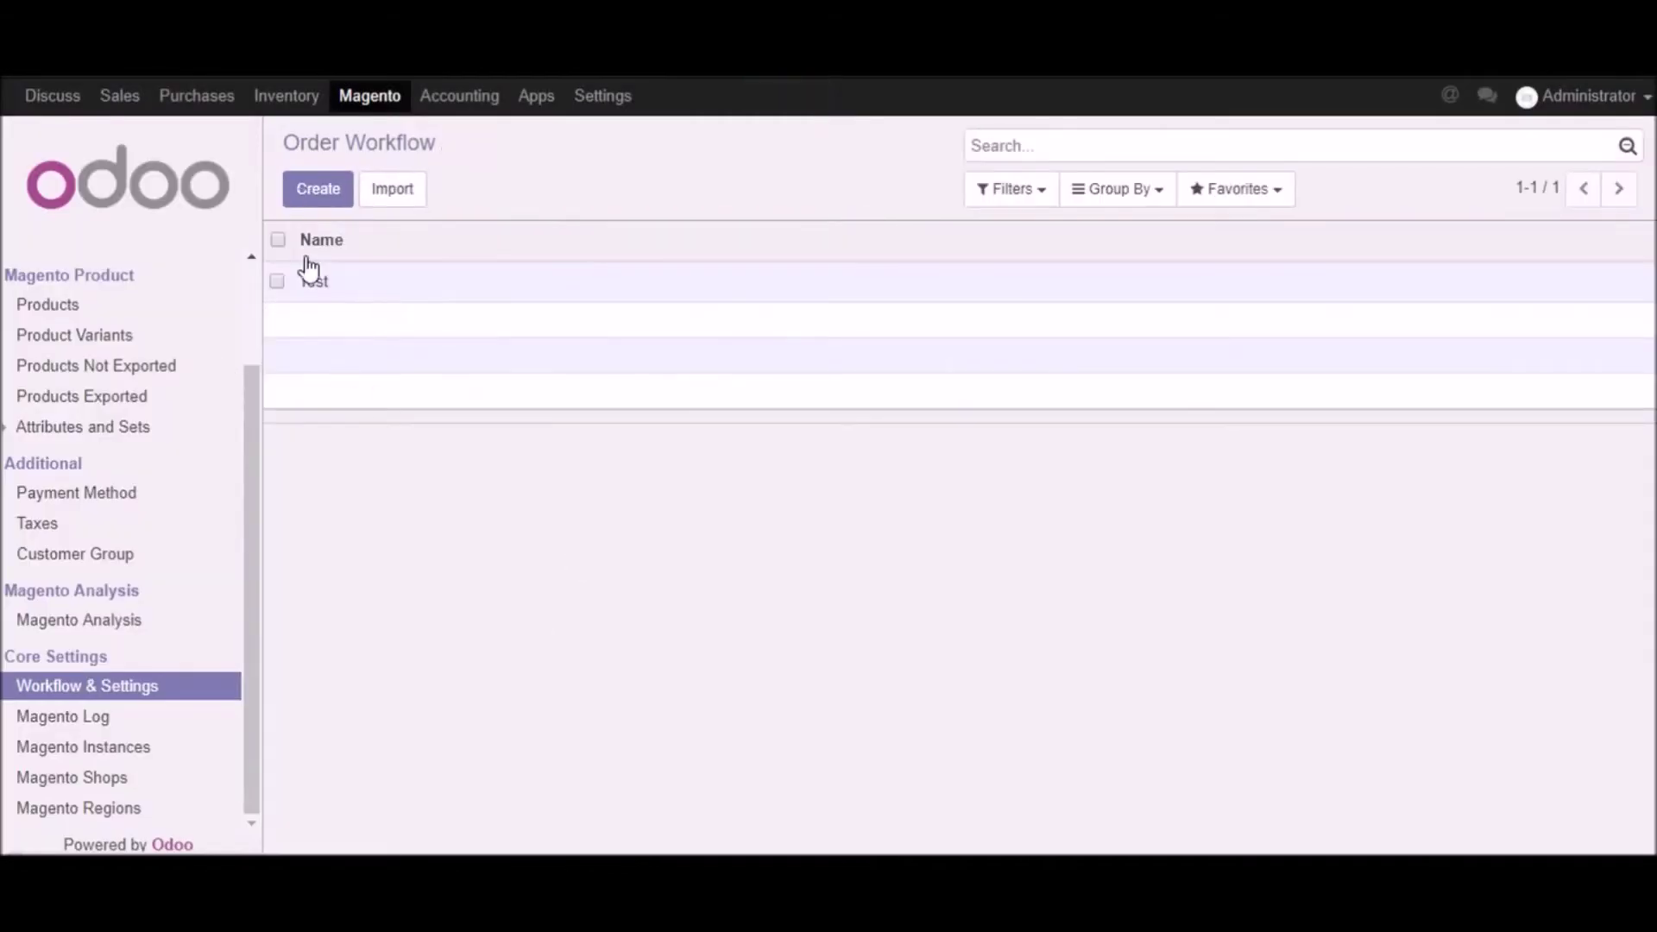
click(315, 283)
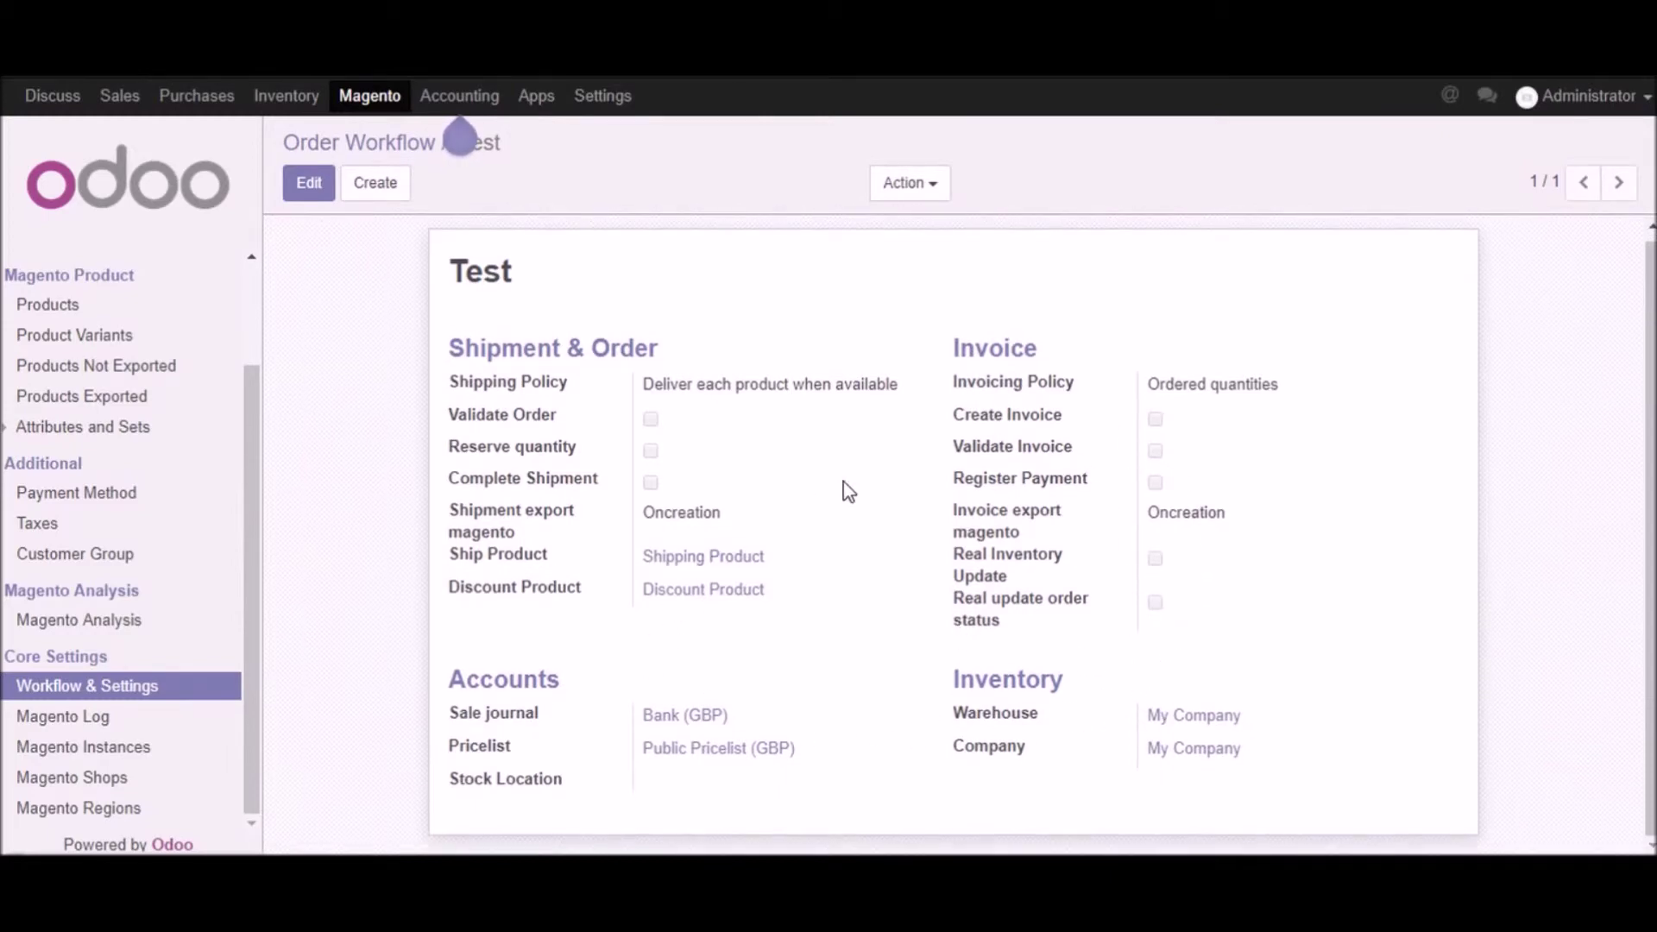
scroll(405, 581, up, 1)
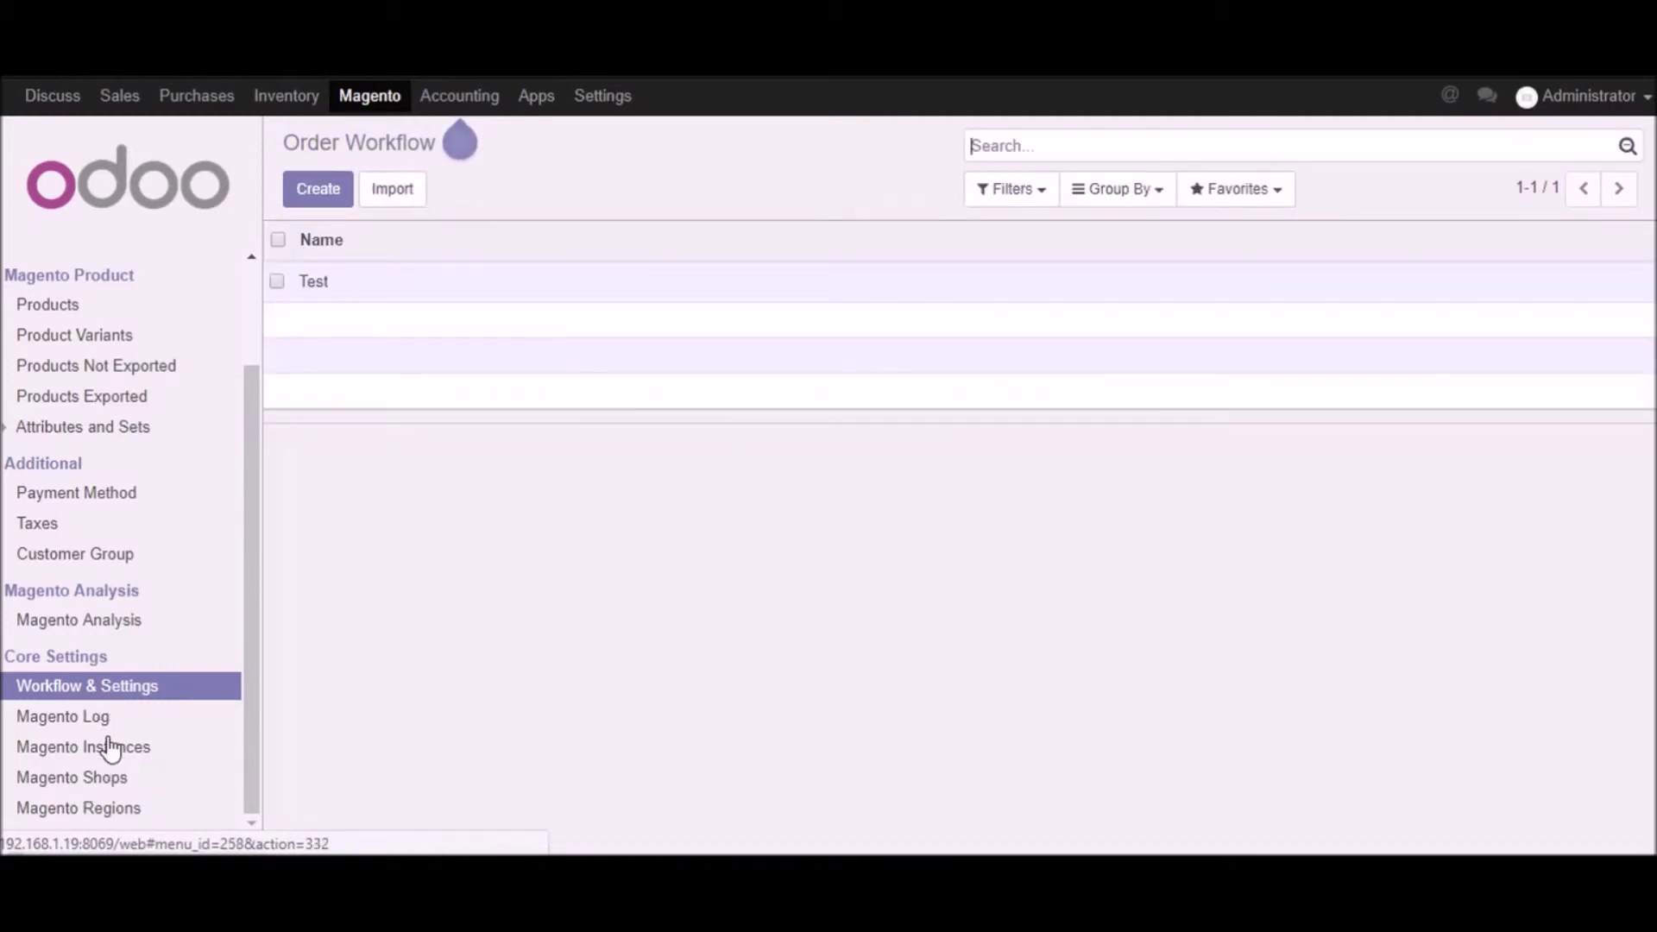
- Import the attribute sets from Magento for the Globalteckz Instance
click(111, 749)
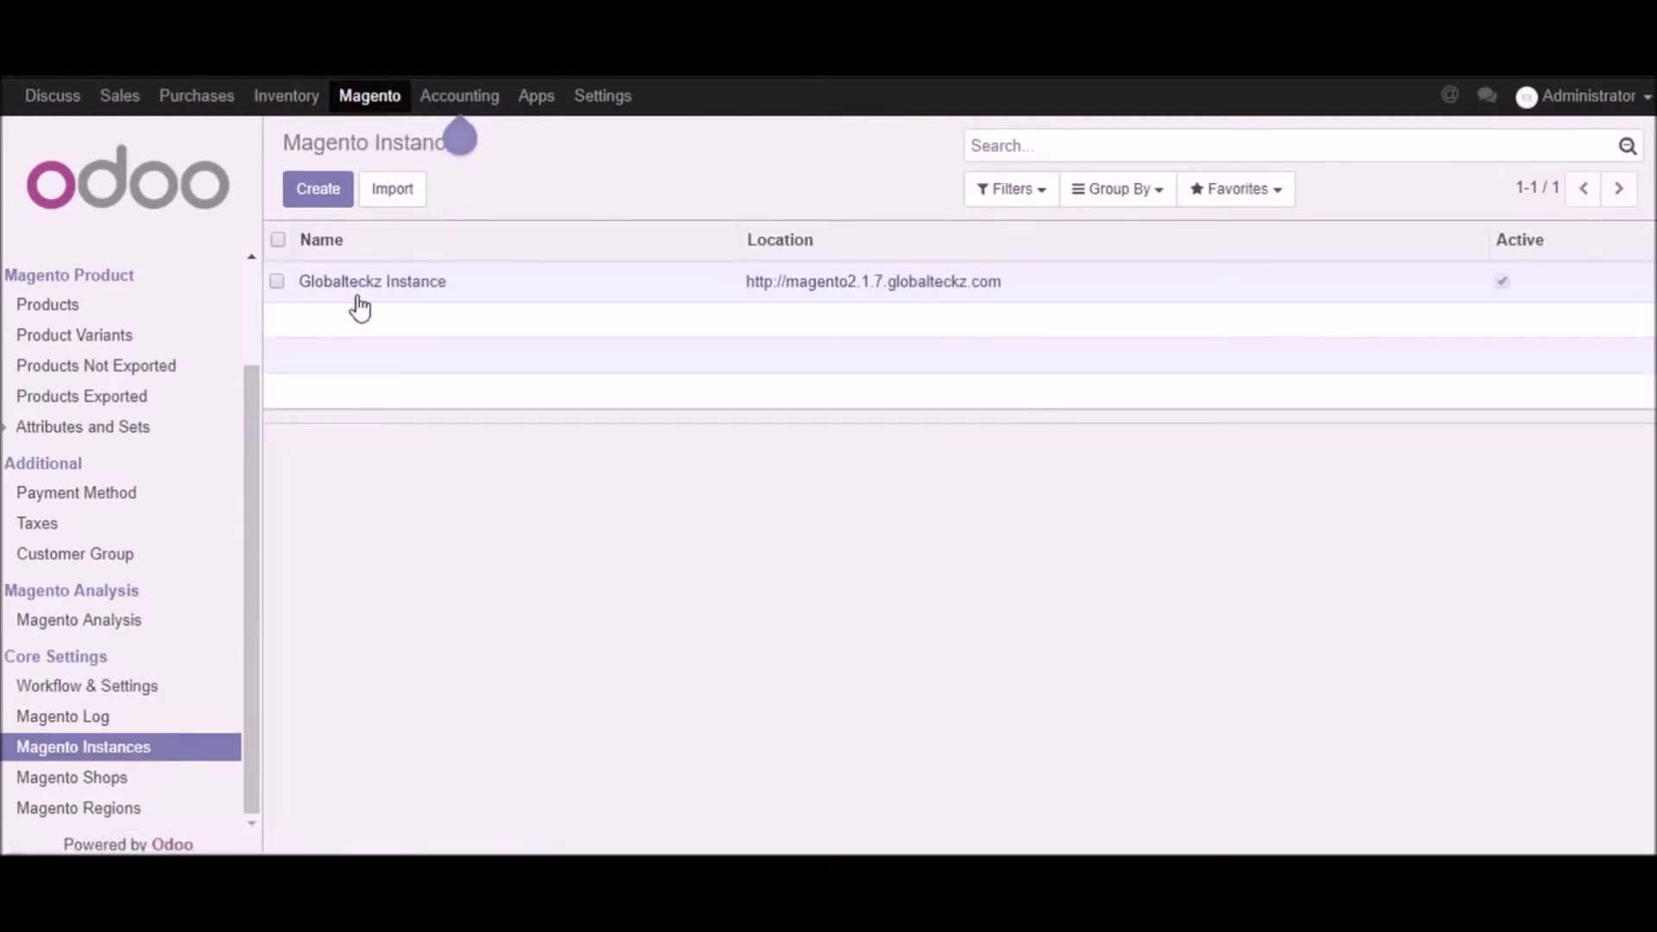
click(356, 298)
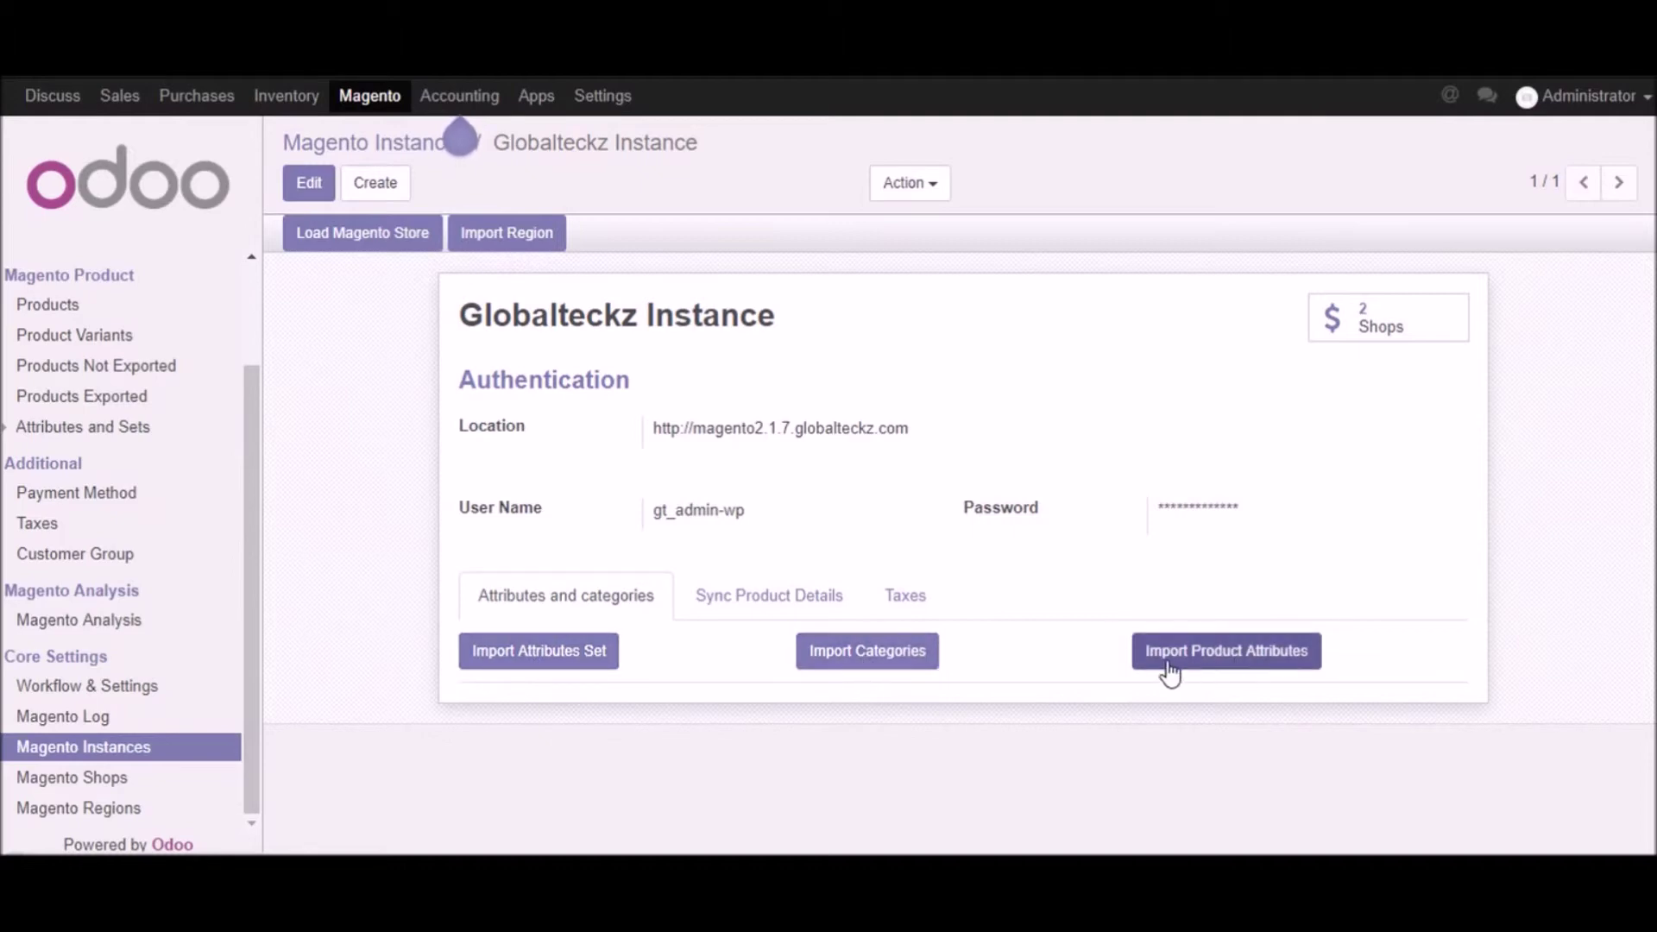
click(536, 663)
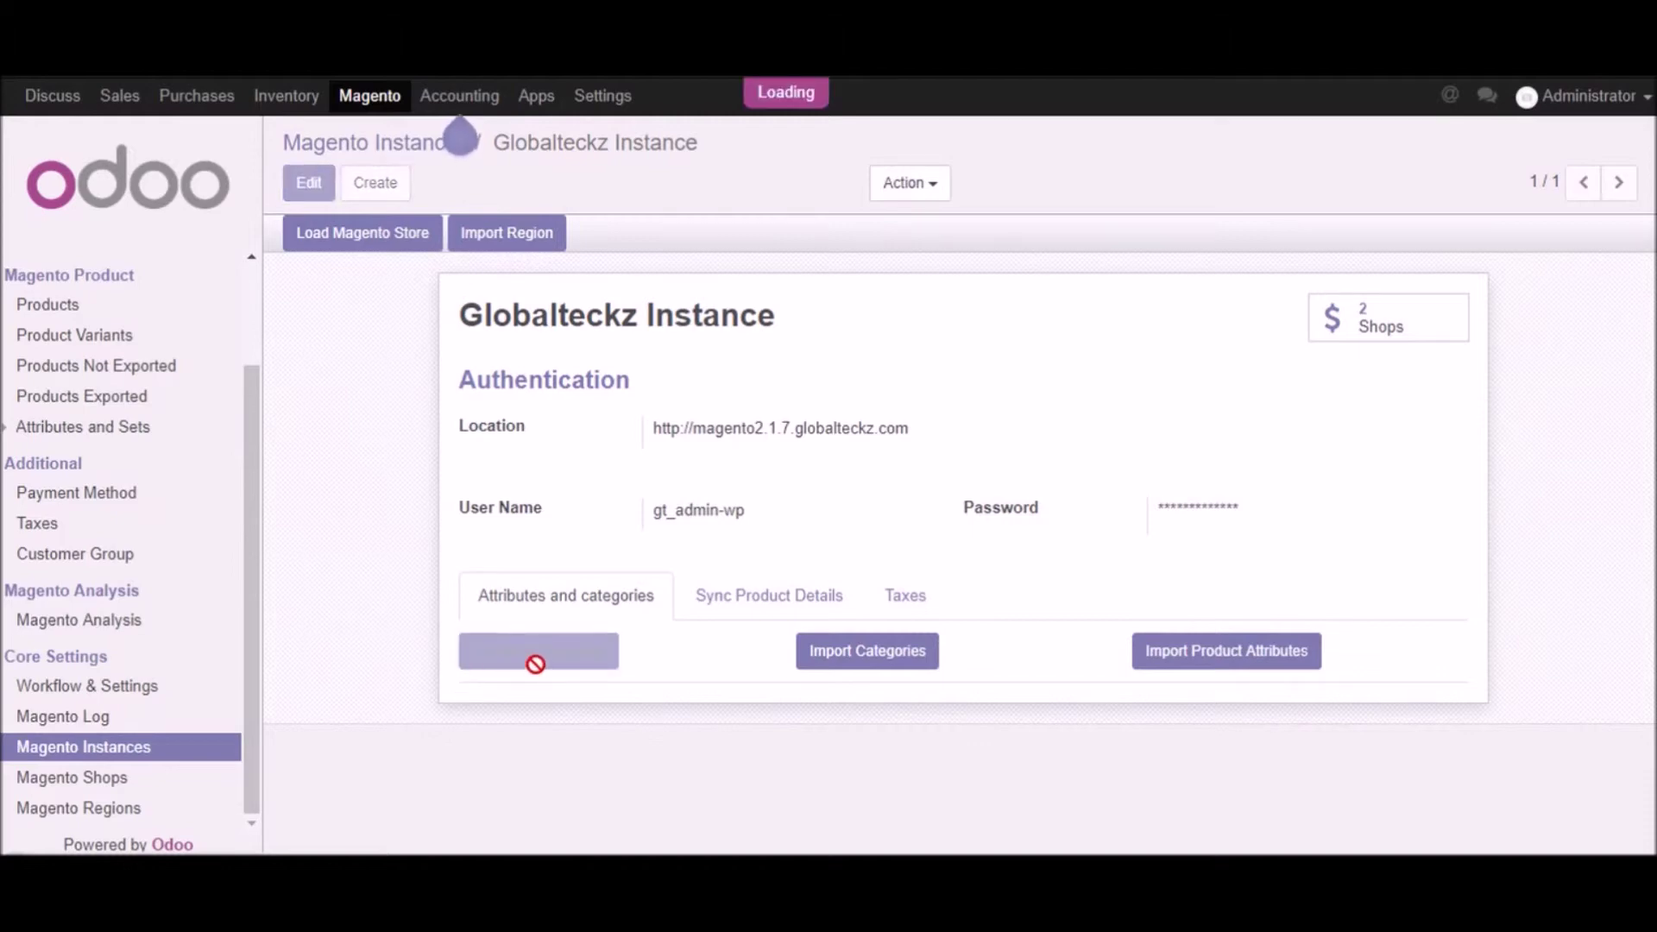
- Look through the list of Magento product attribute sets and examine the details of the Bag set for Default Store View
click(100, 440)
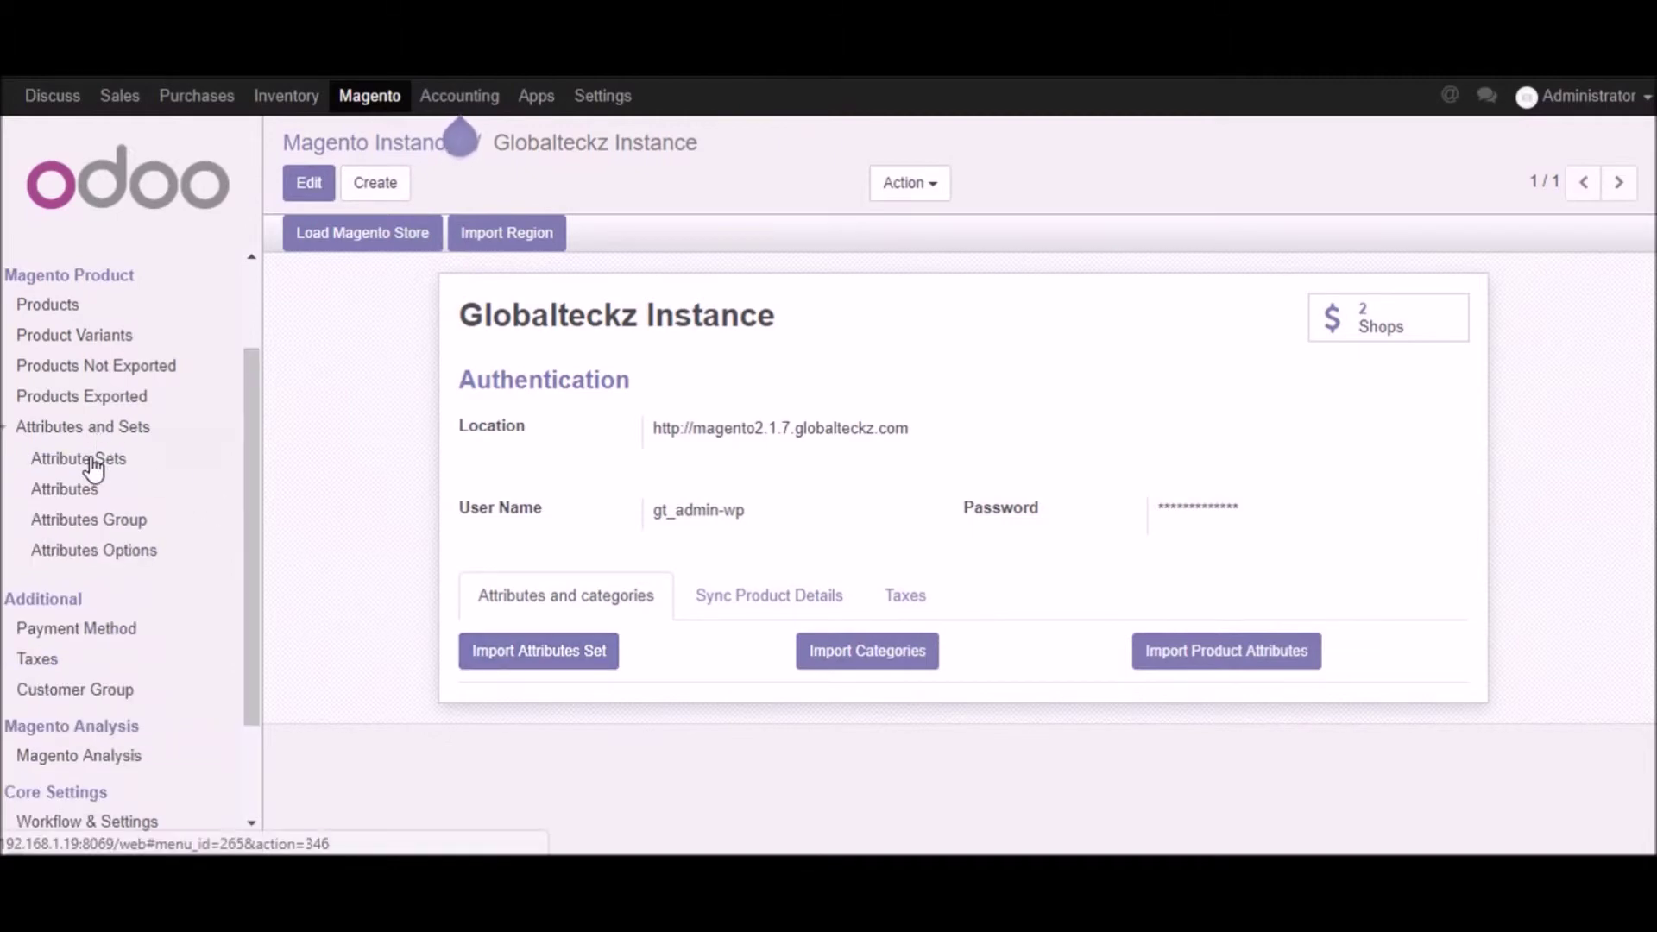
click(93, 466)
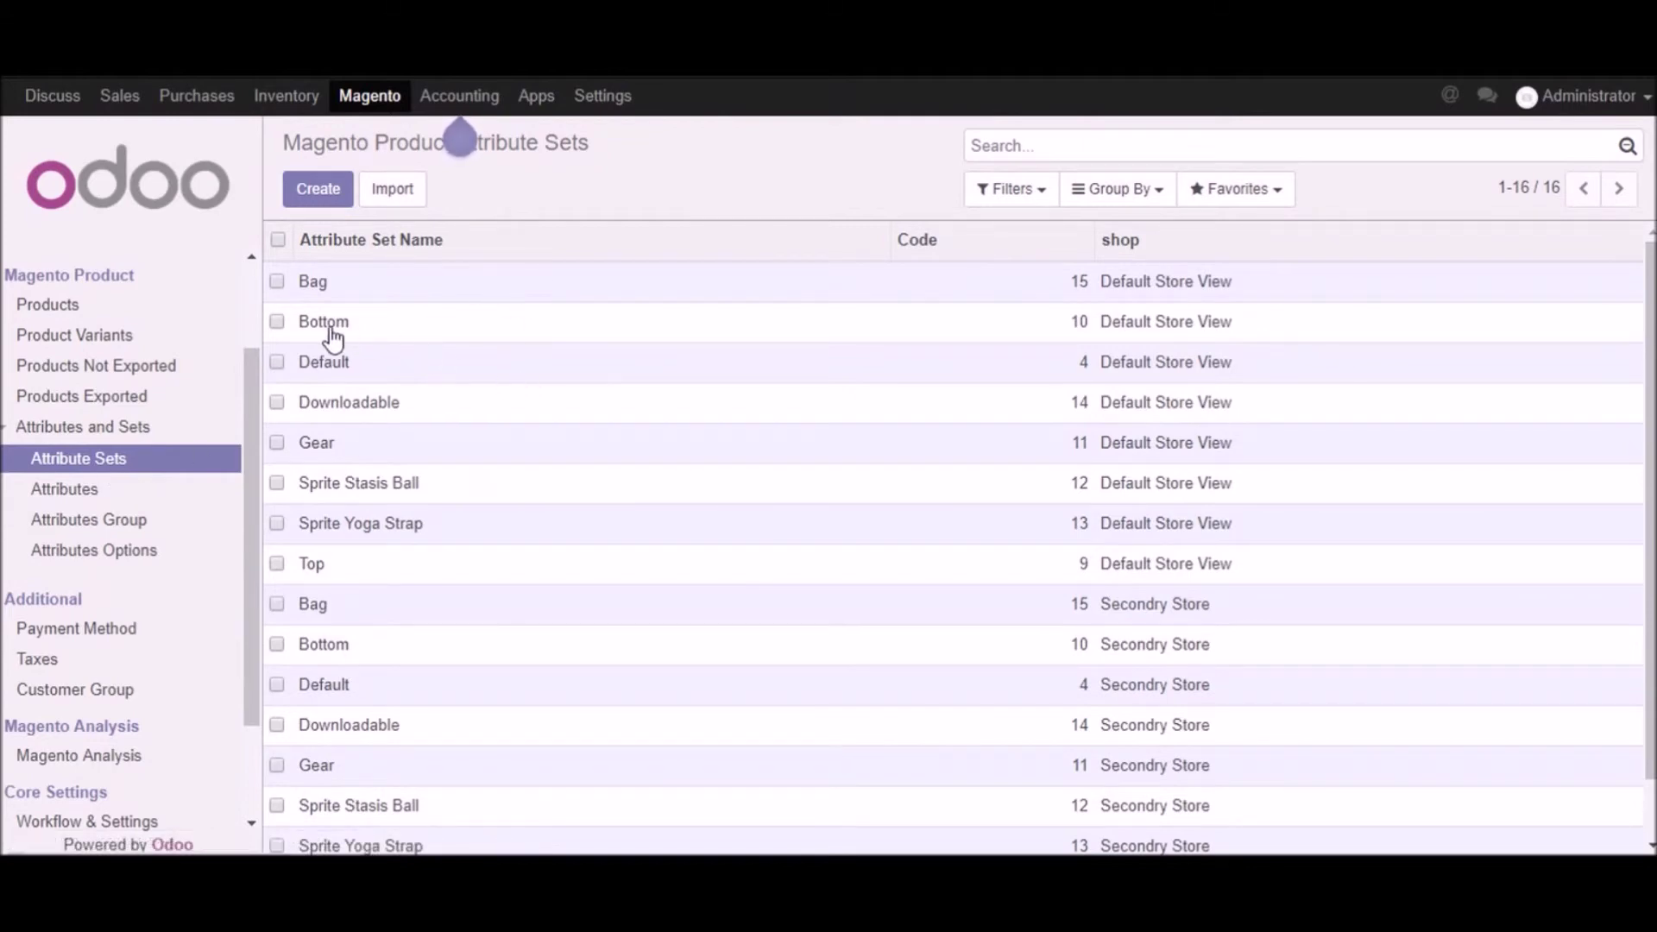
scroll(436, 462, down, 2)
scroll(510, 550, up, 2)
click(299, 281)
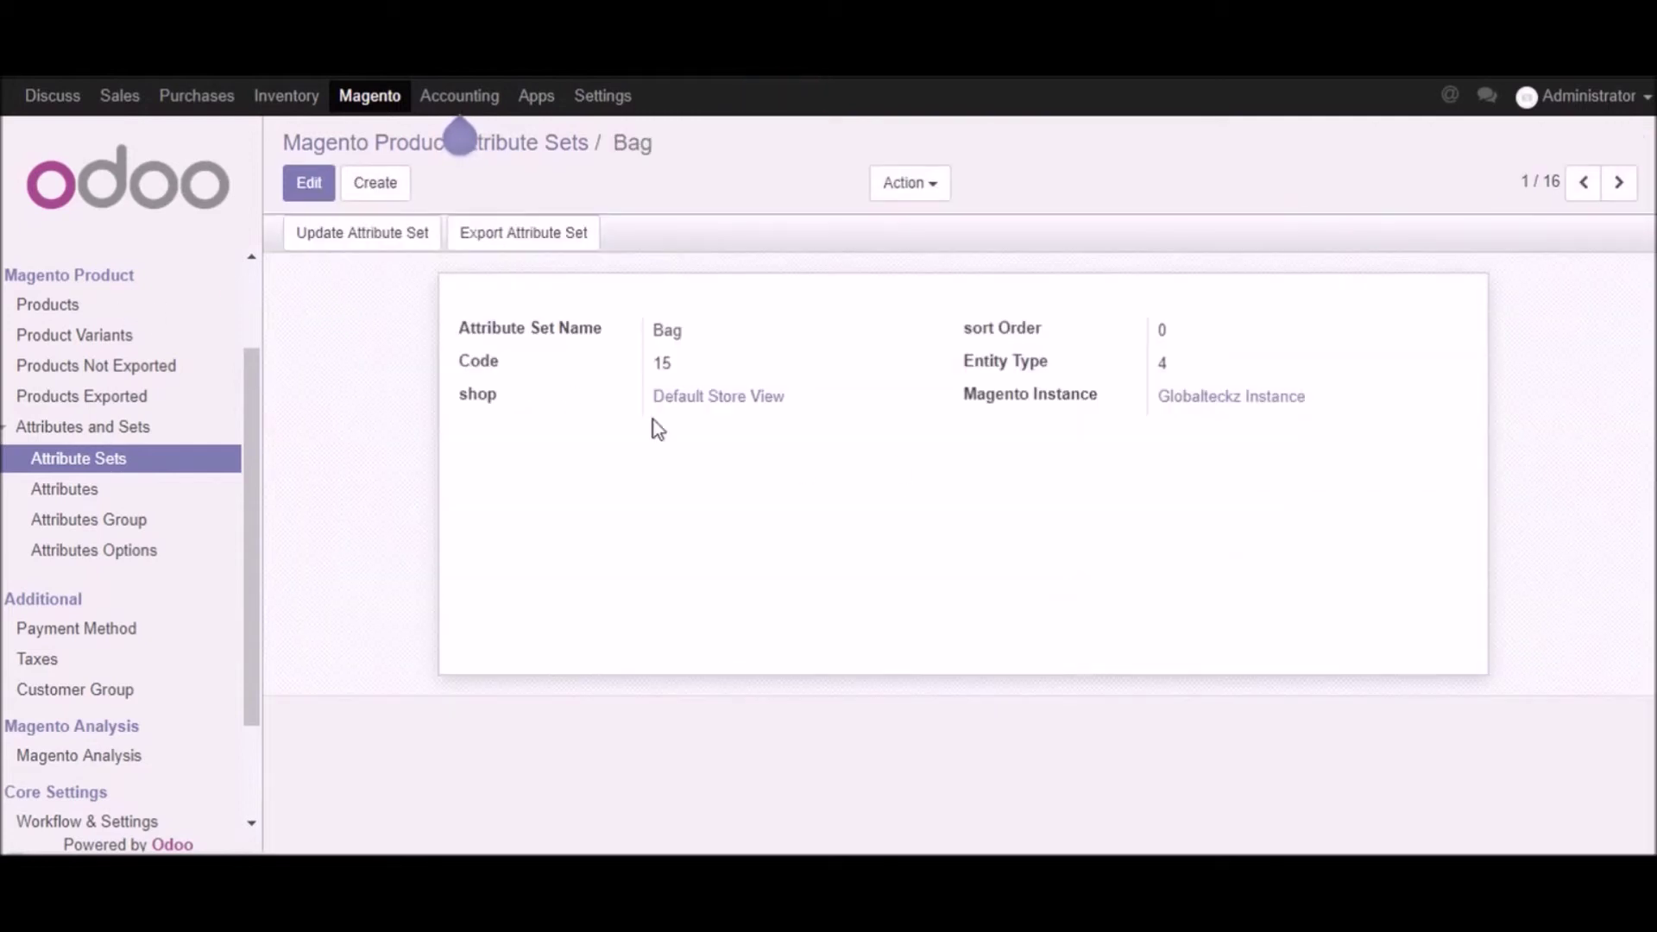
drag(455, 327, 1300, 432)
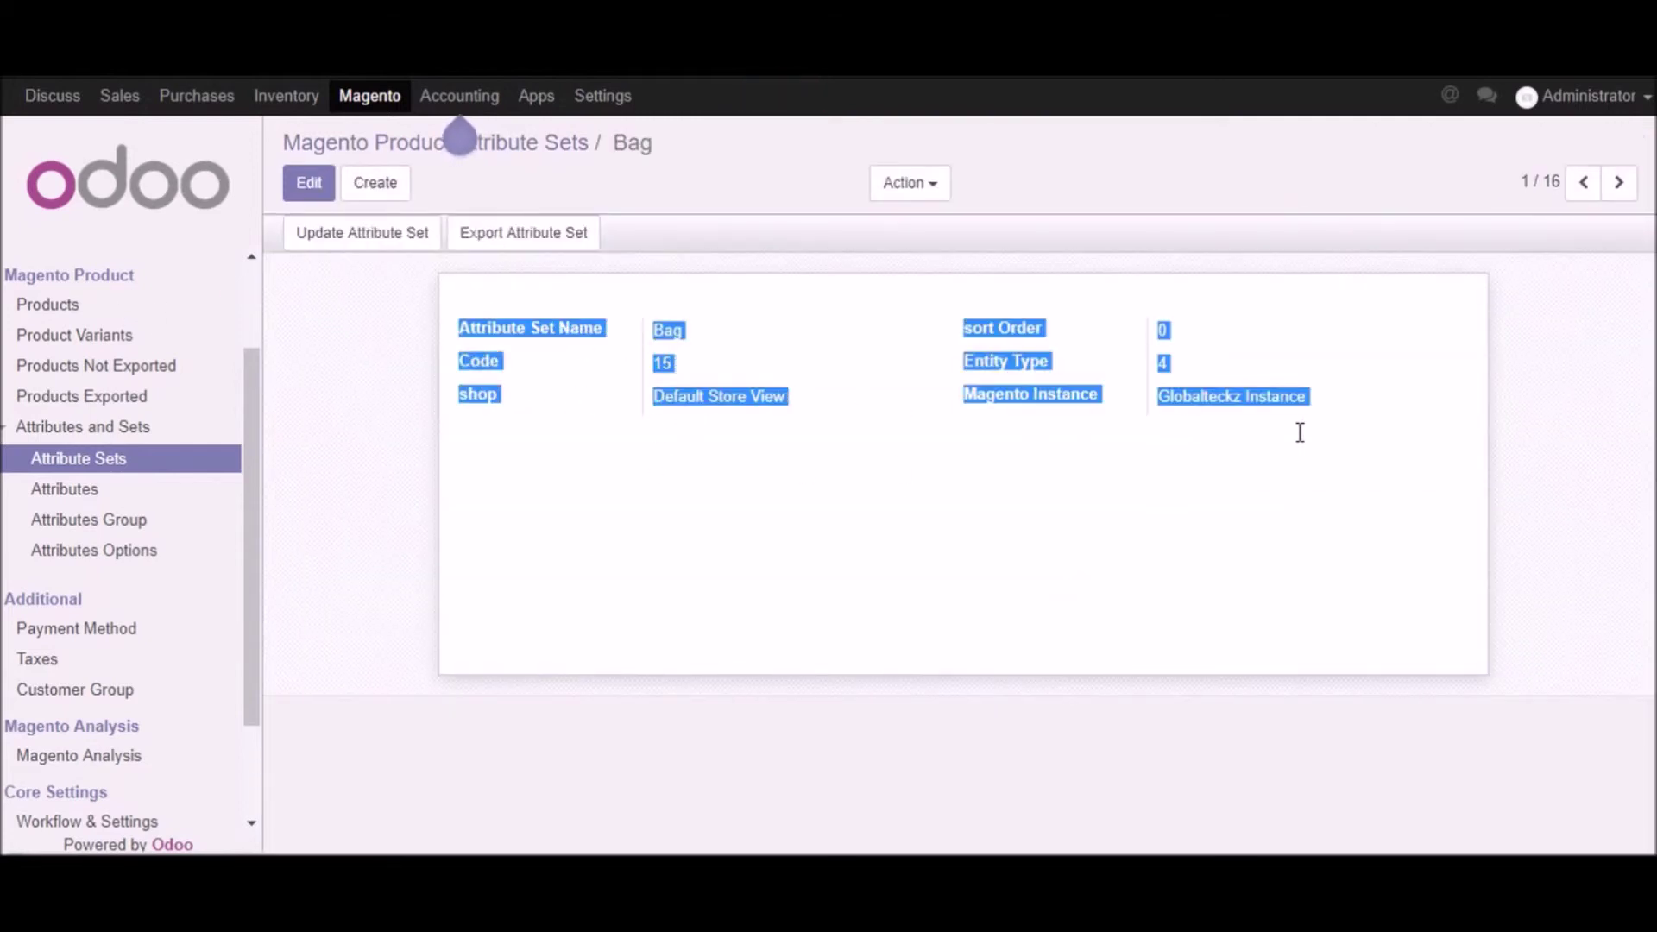
click(1350, 430)
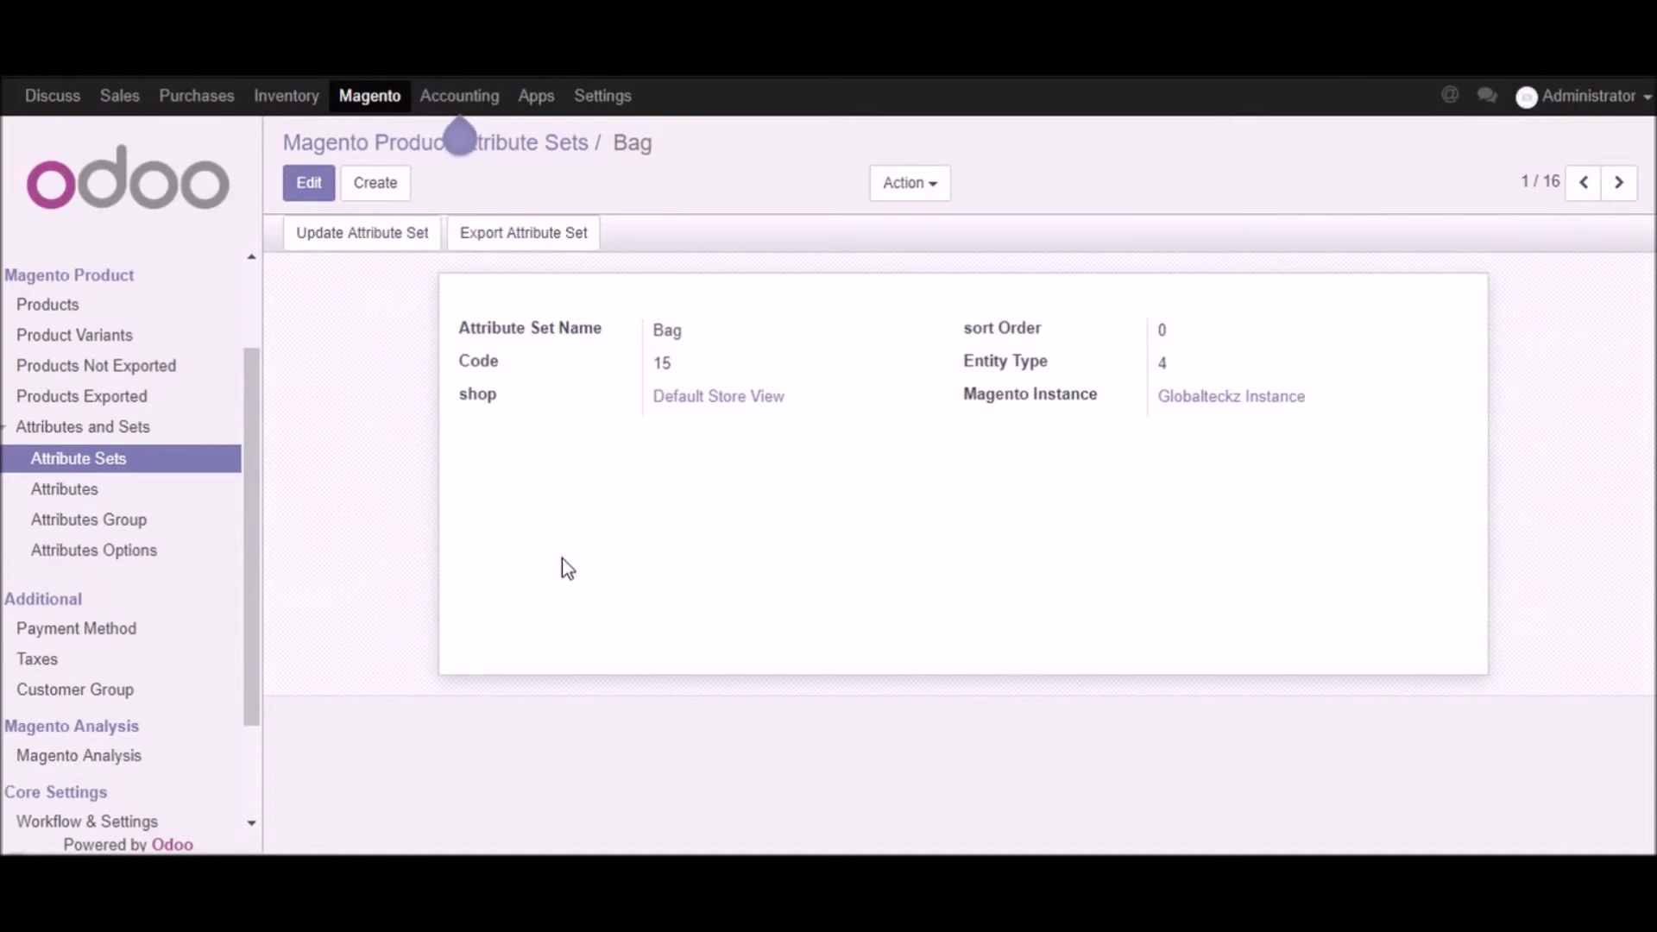
- Import the product categories from Magento for the Globalteckz Instance
scroll(151, 620, down, 3)
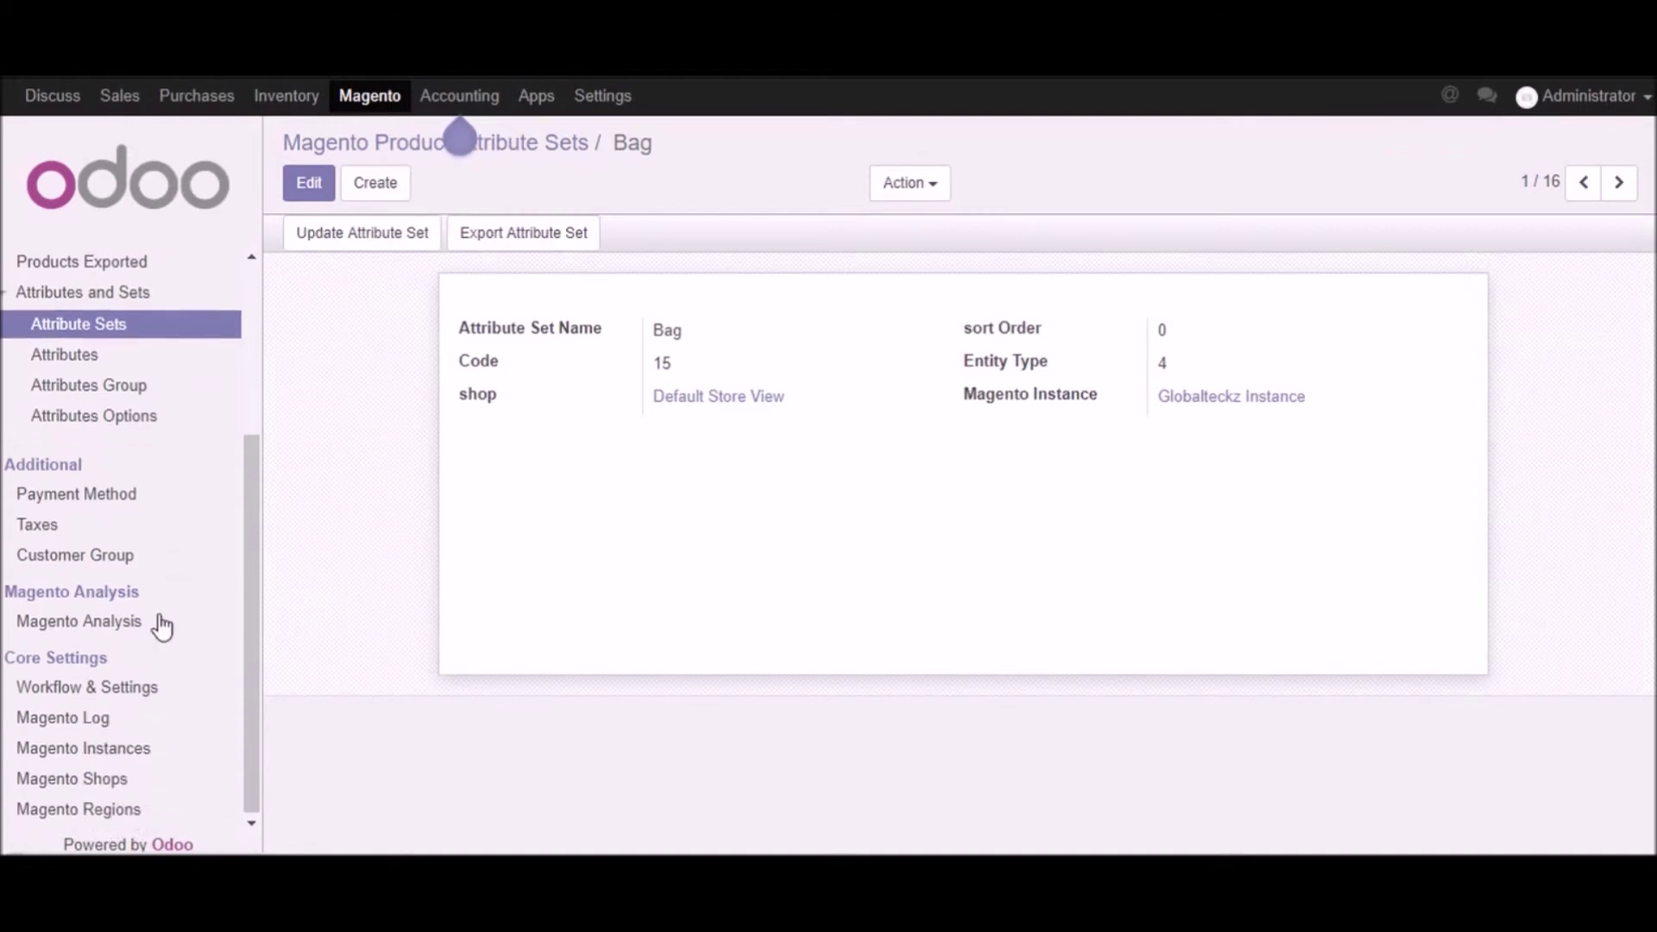
click(118, 751)
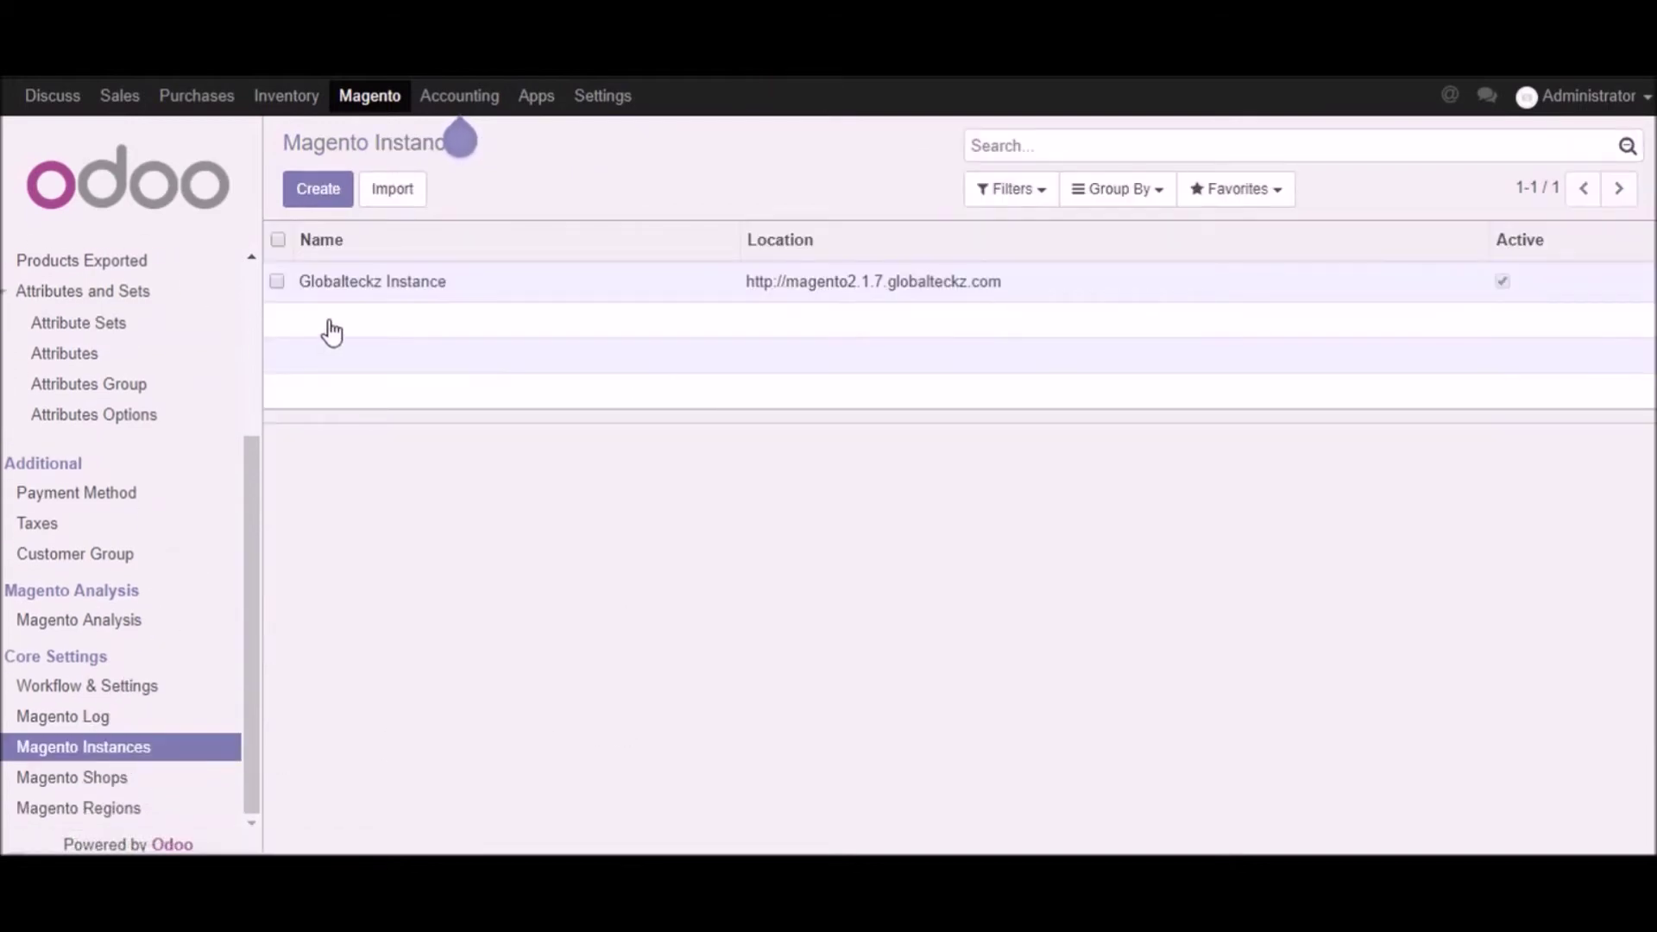
click(378, 285)
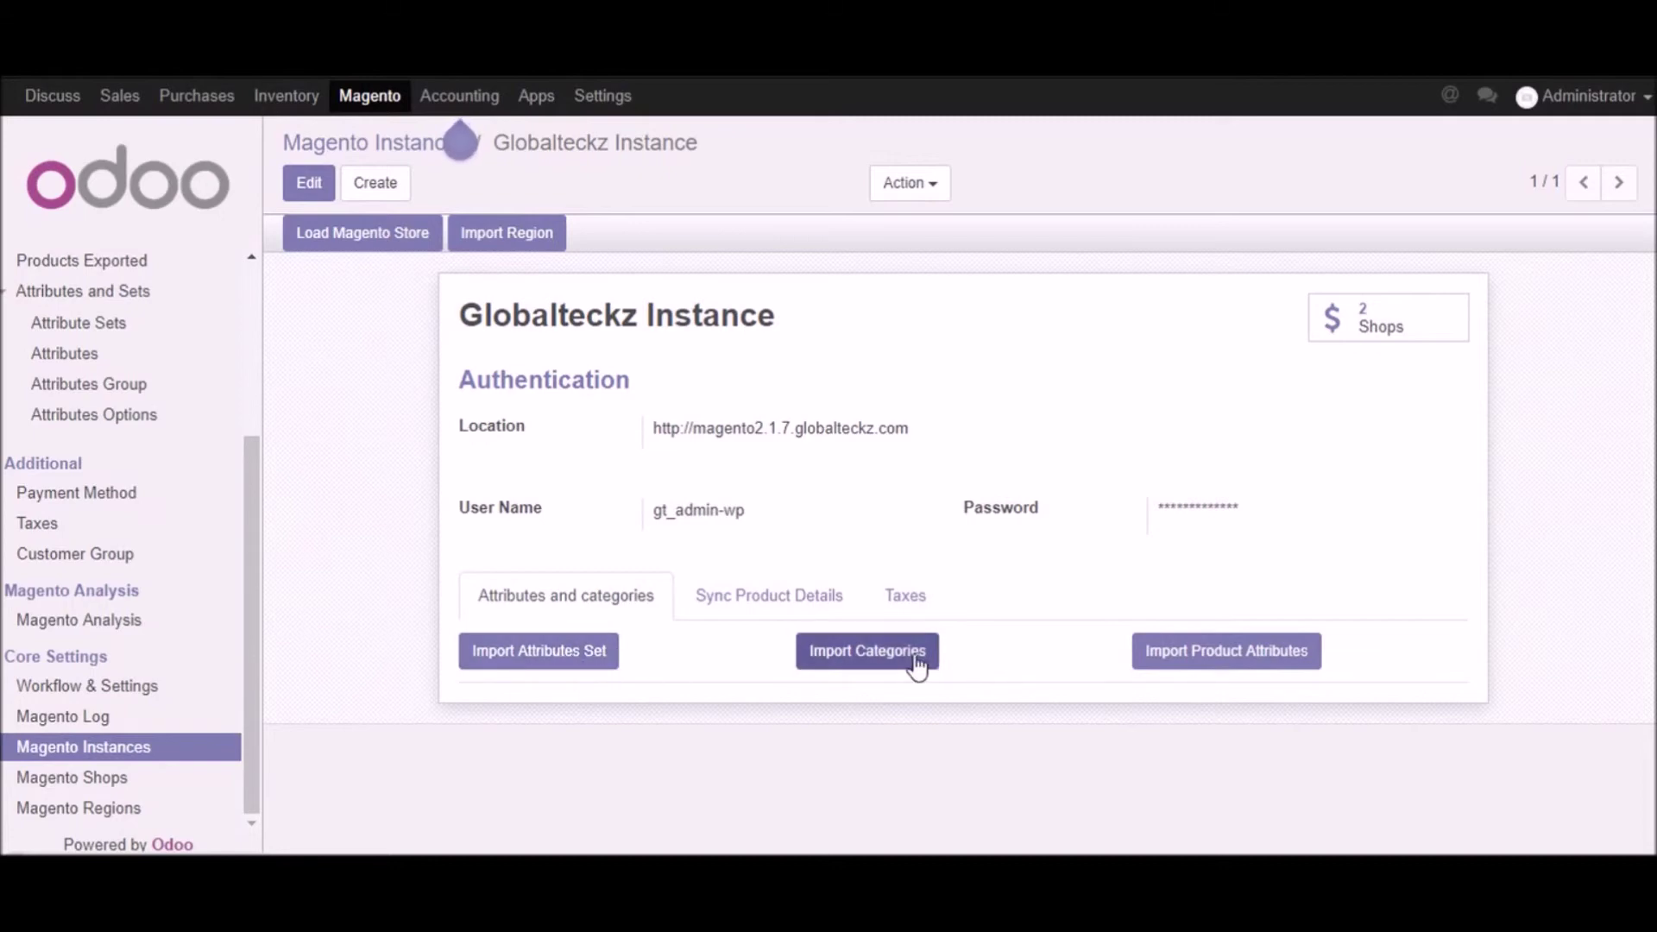
click(861, 663)
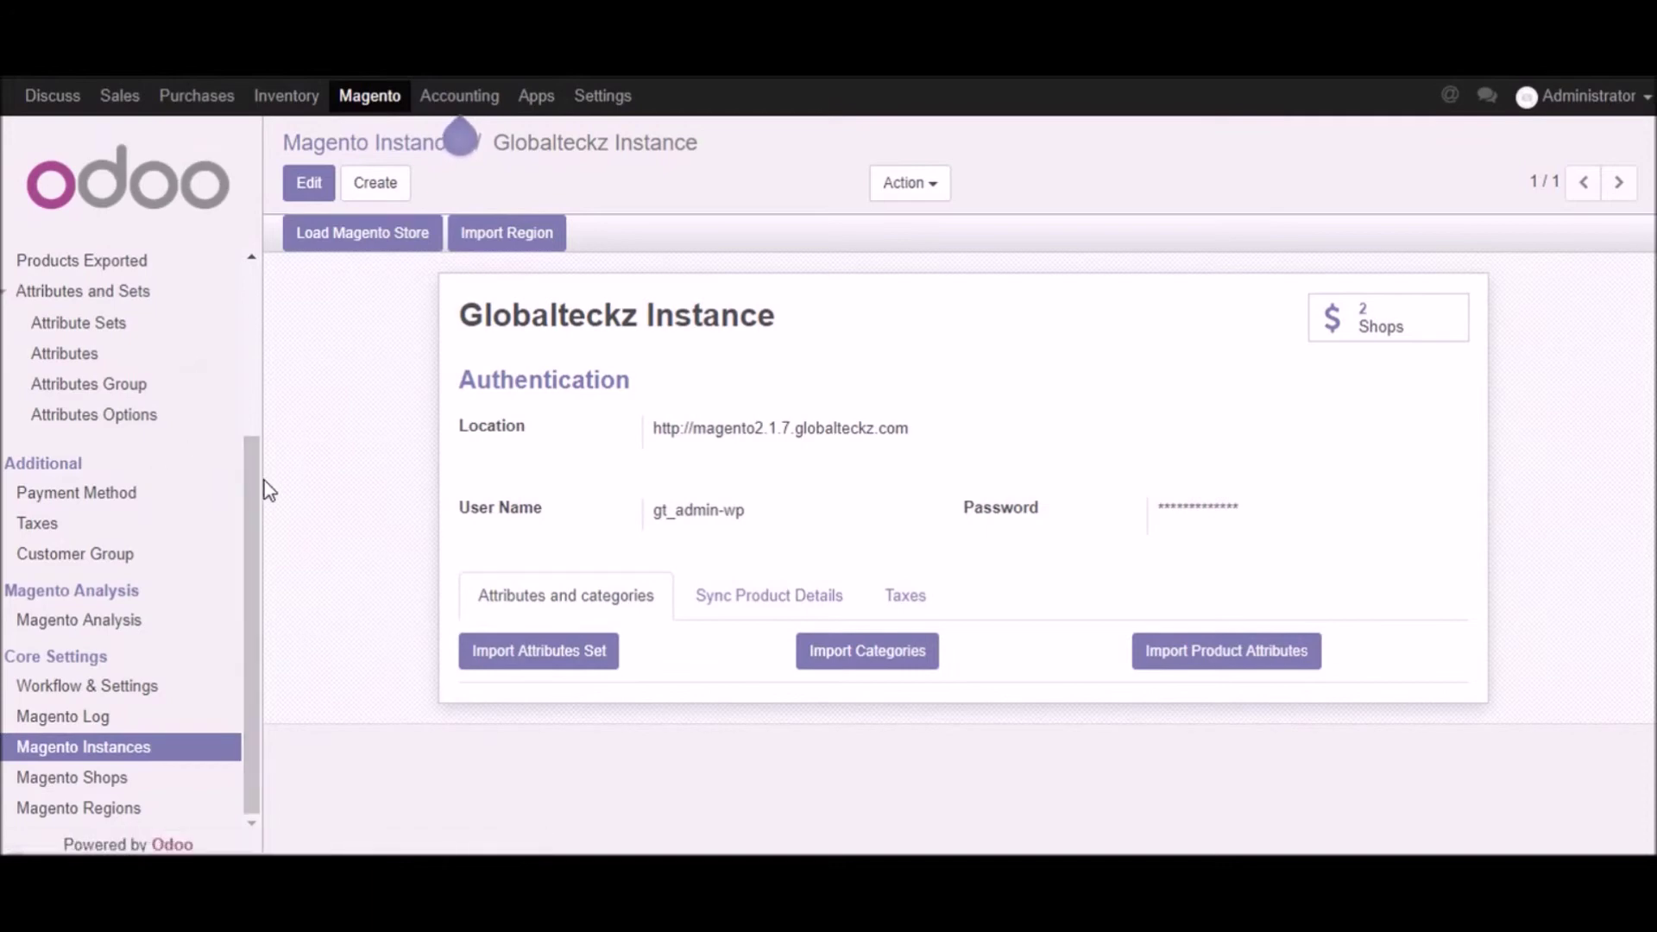
- Activate the developer mode in the general settings
click(125, 98)
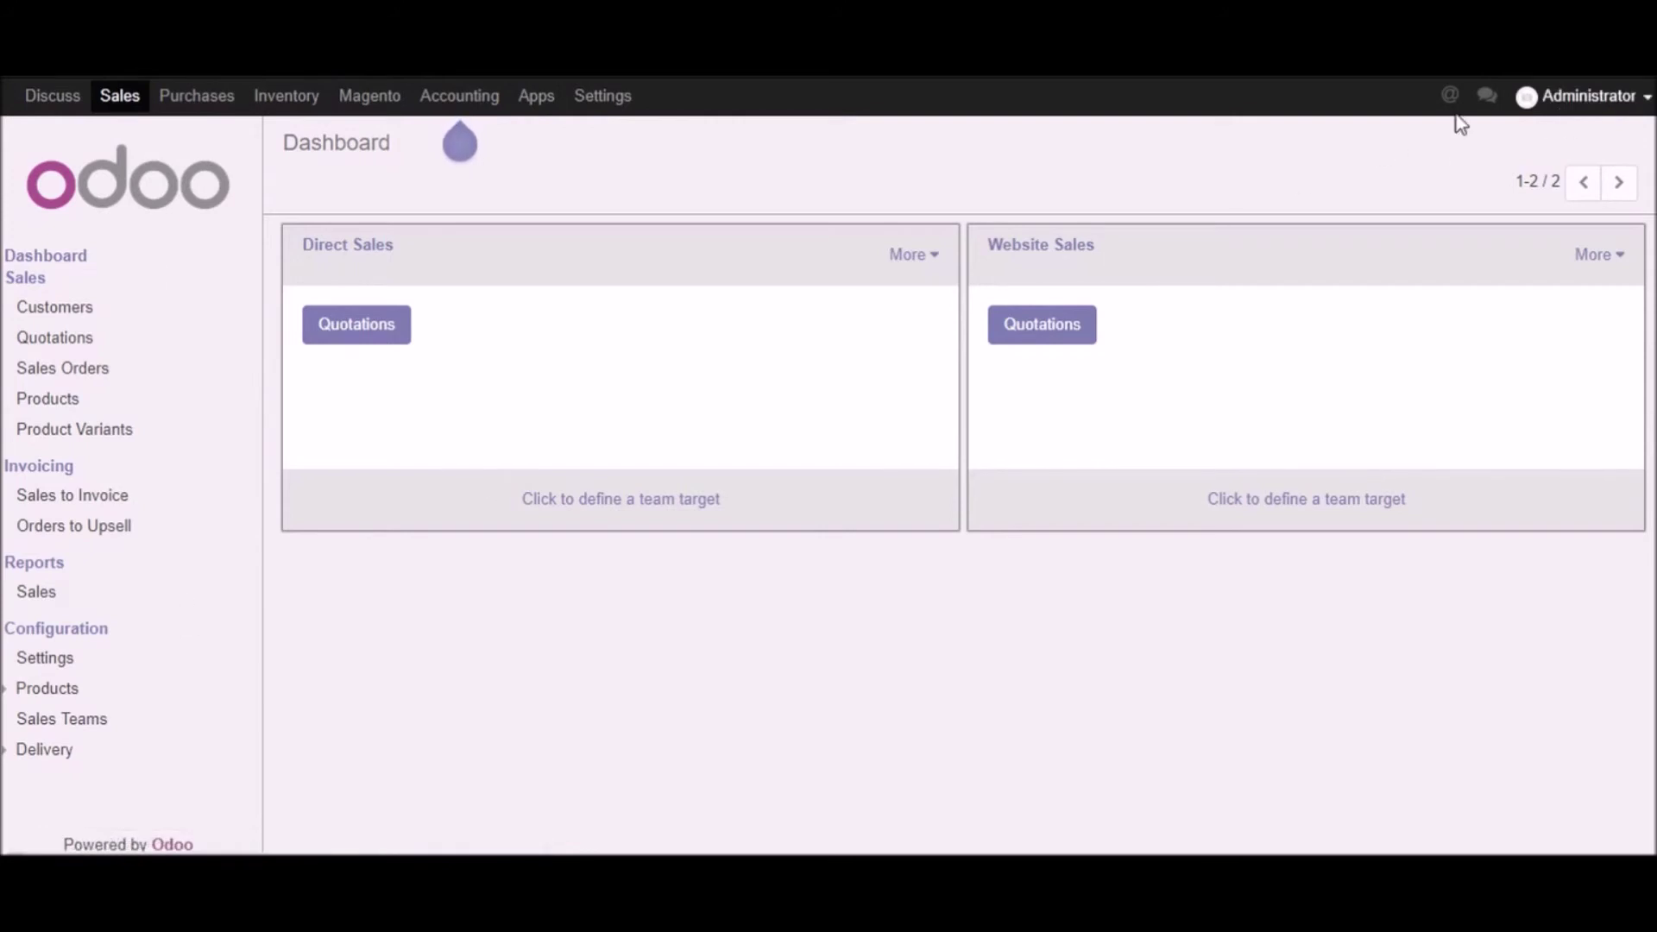
click(595, 97)
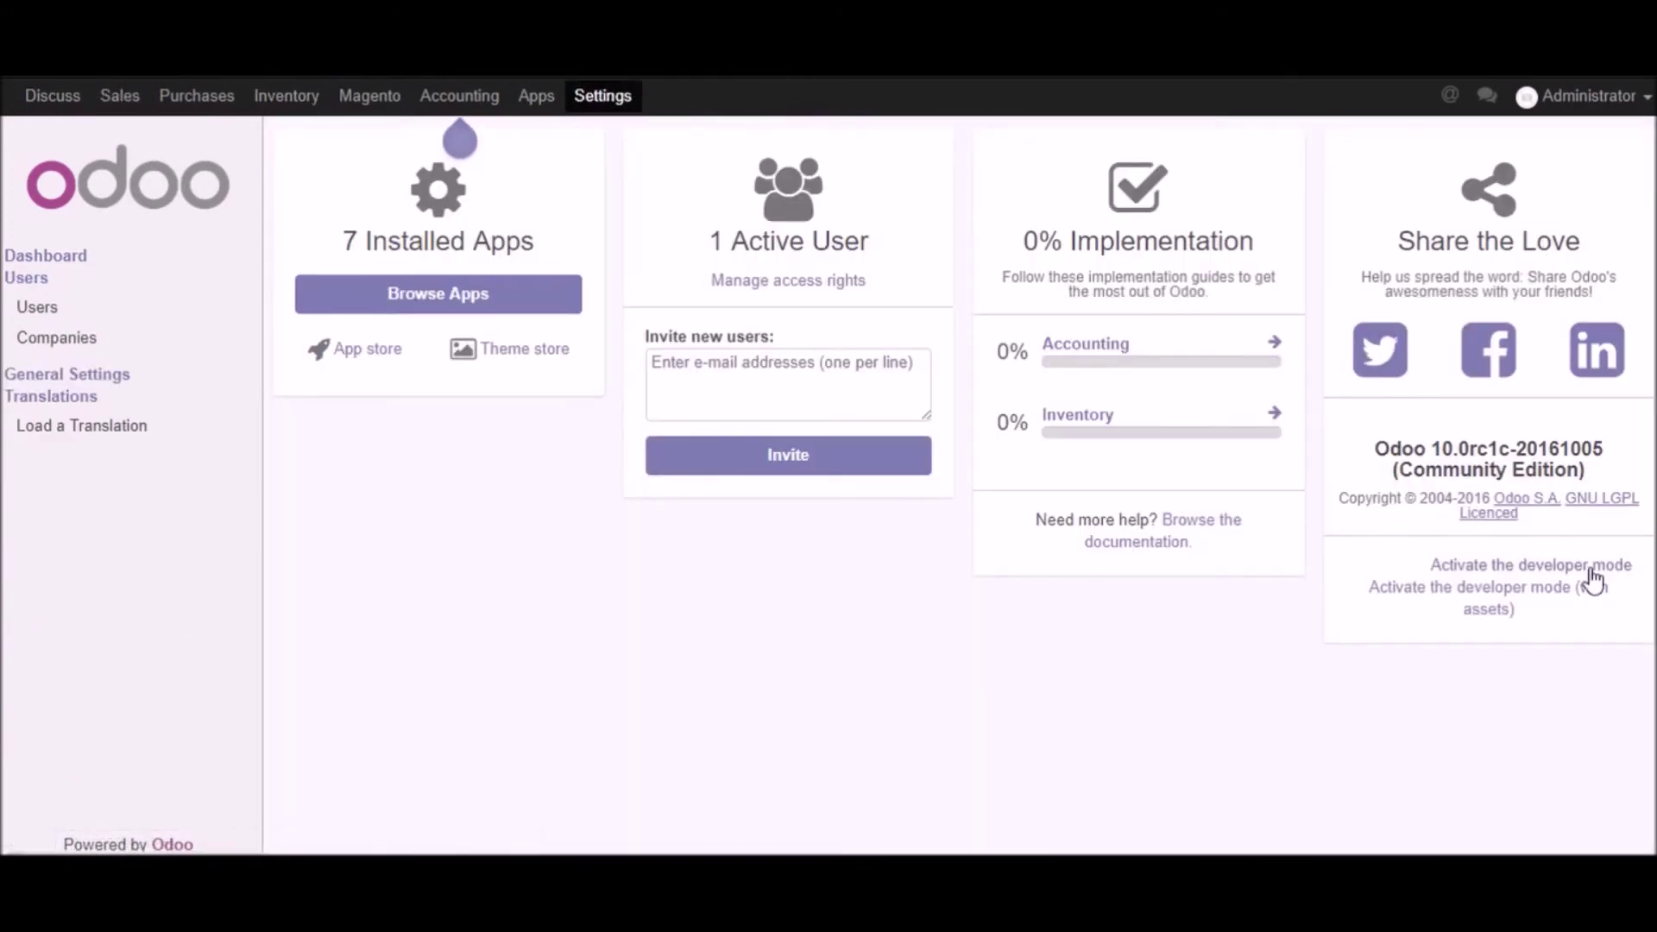
click(1504, 570)
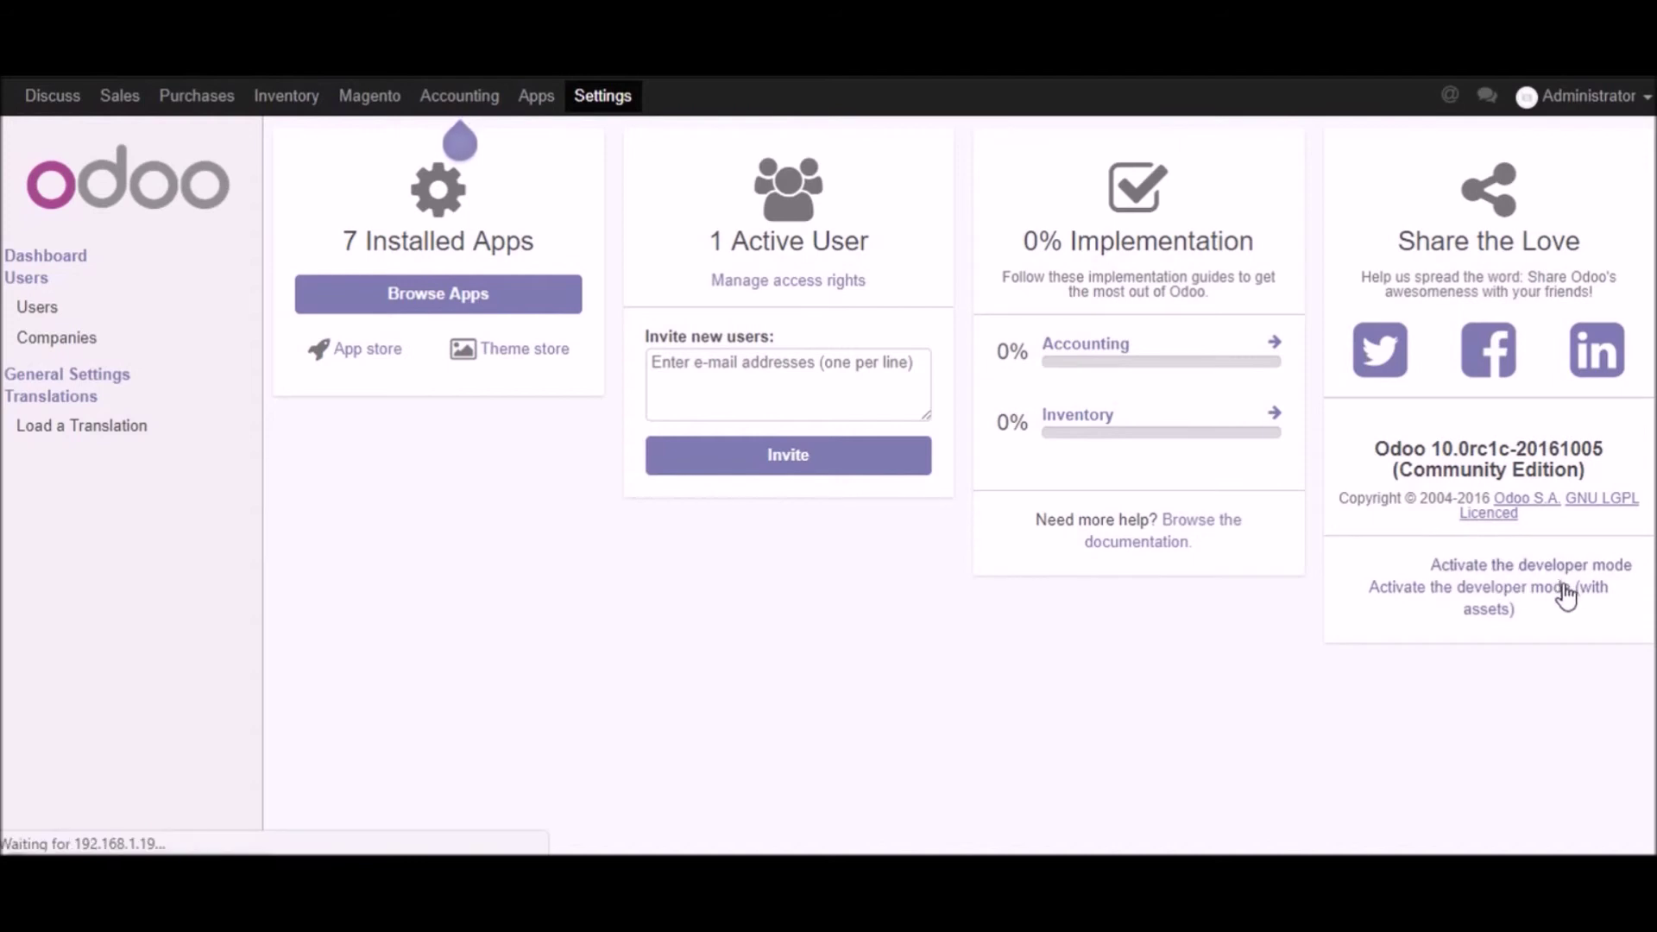
click(1513, 568)
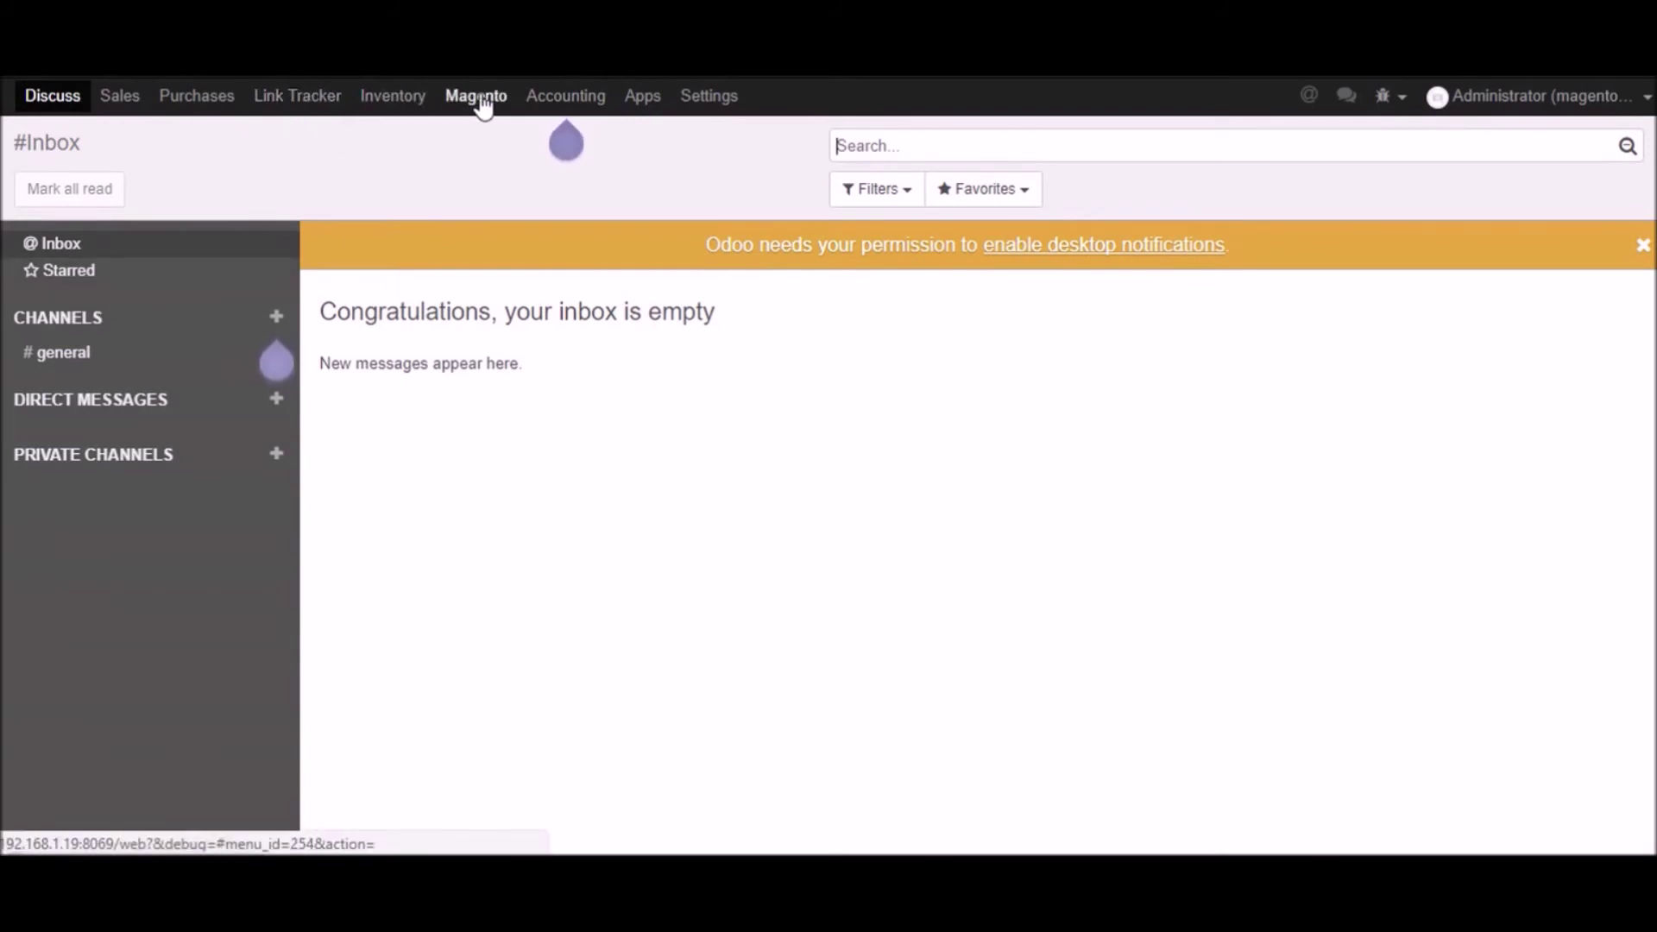
- Open the Product Categories list in the Sales configuration and look through the categories
click(117, 96)
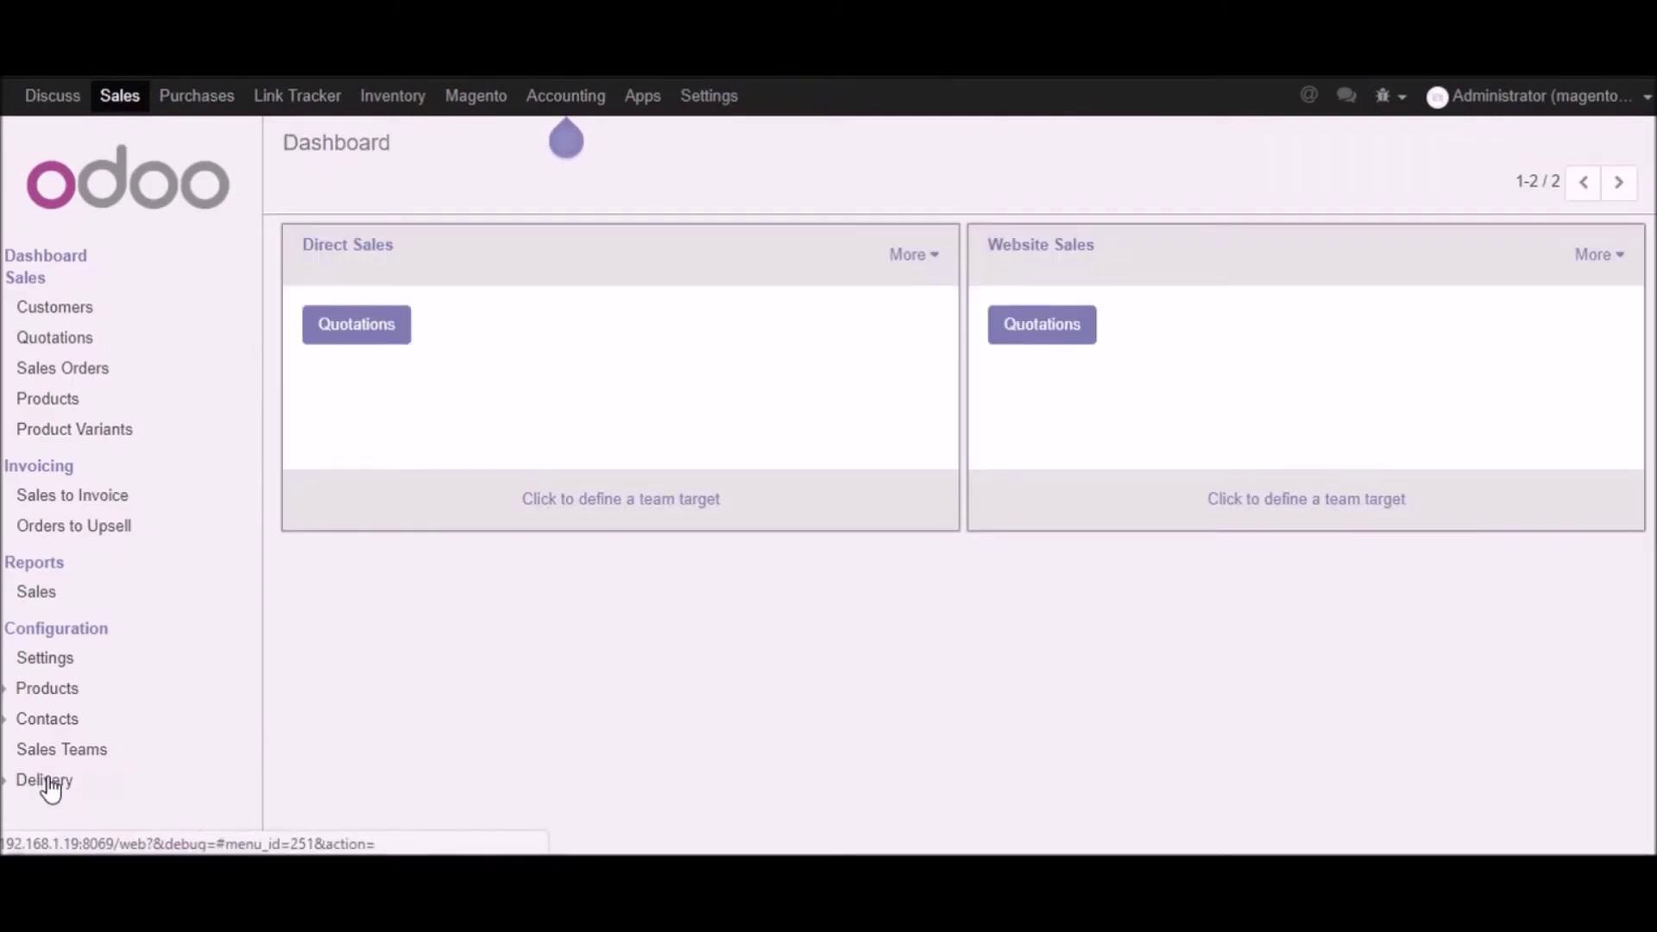
click(65, 690)
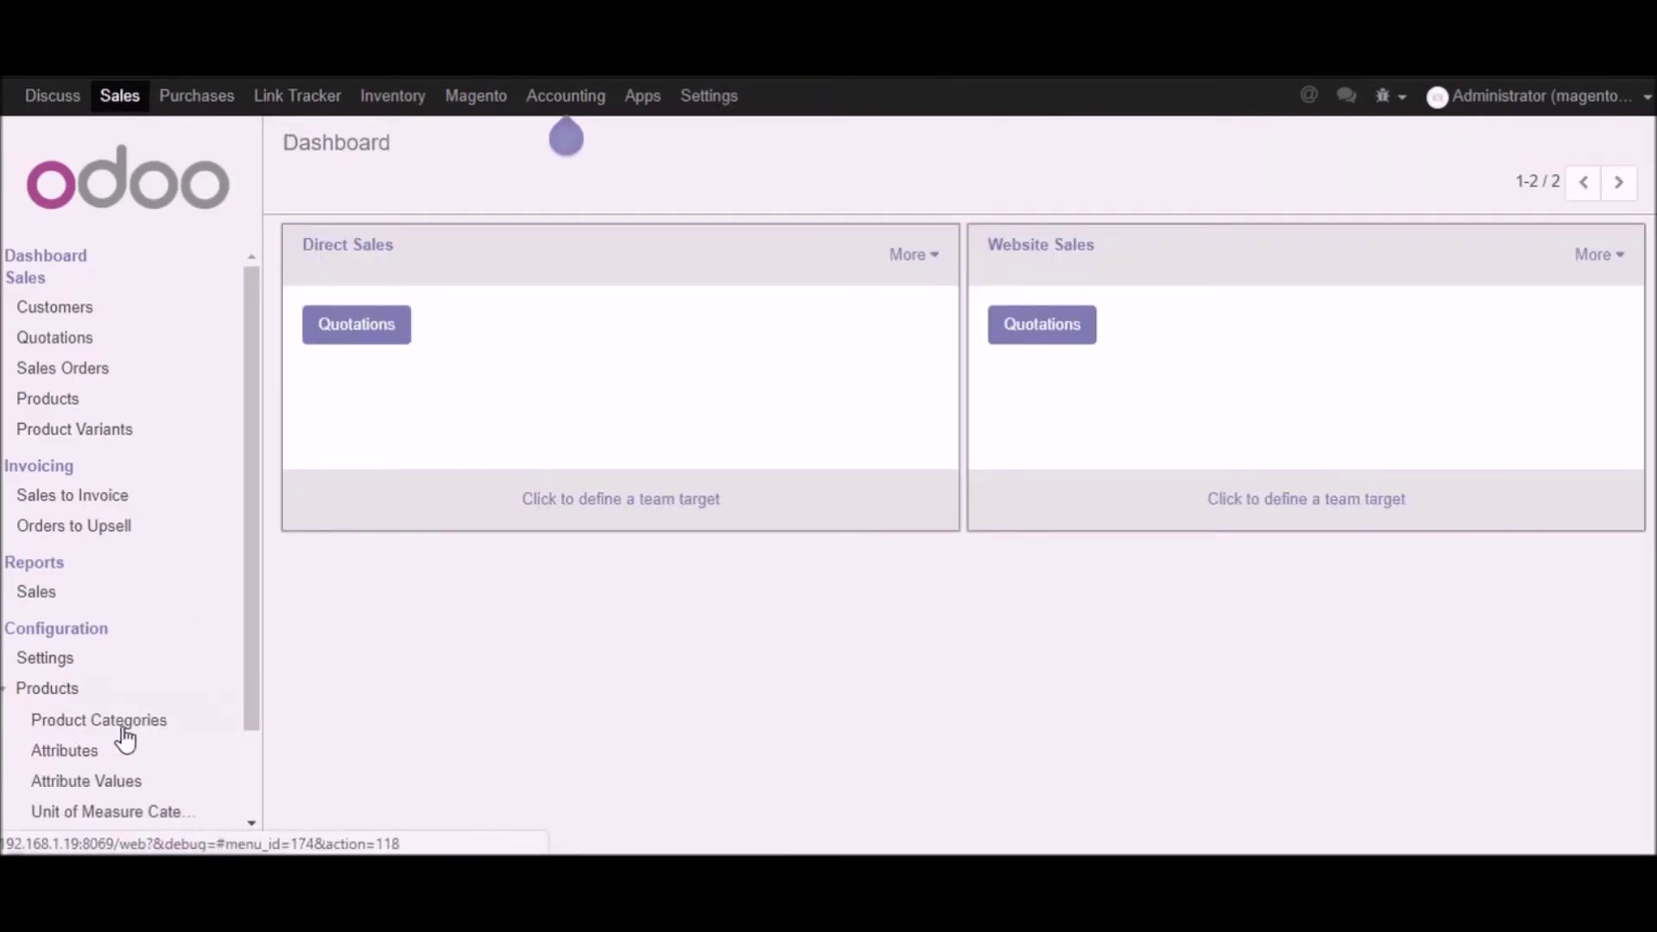
click(121, 725)
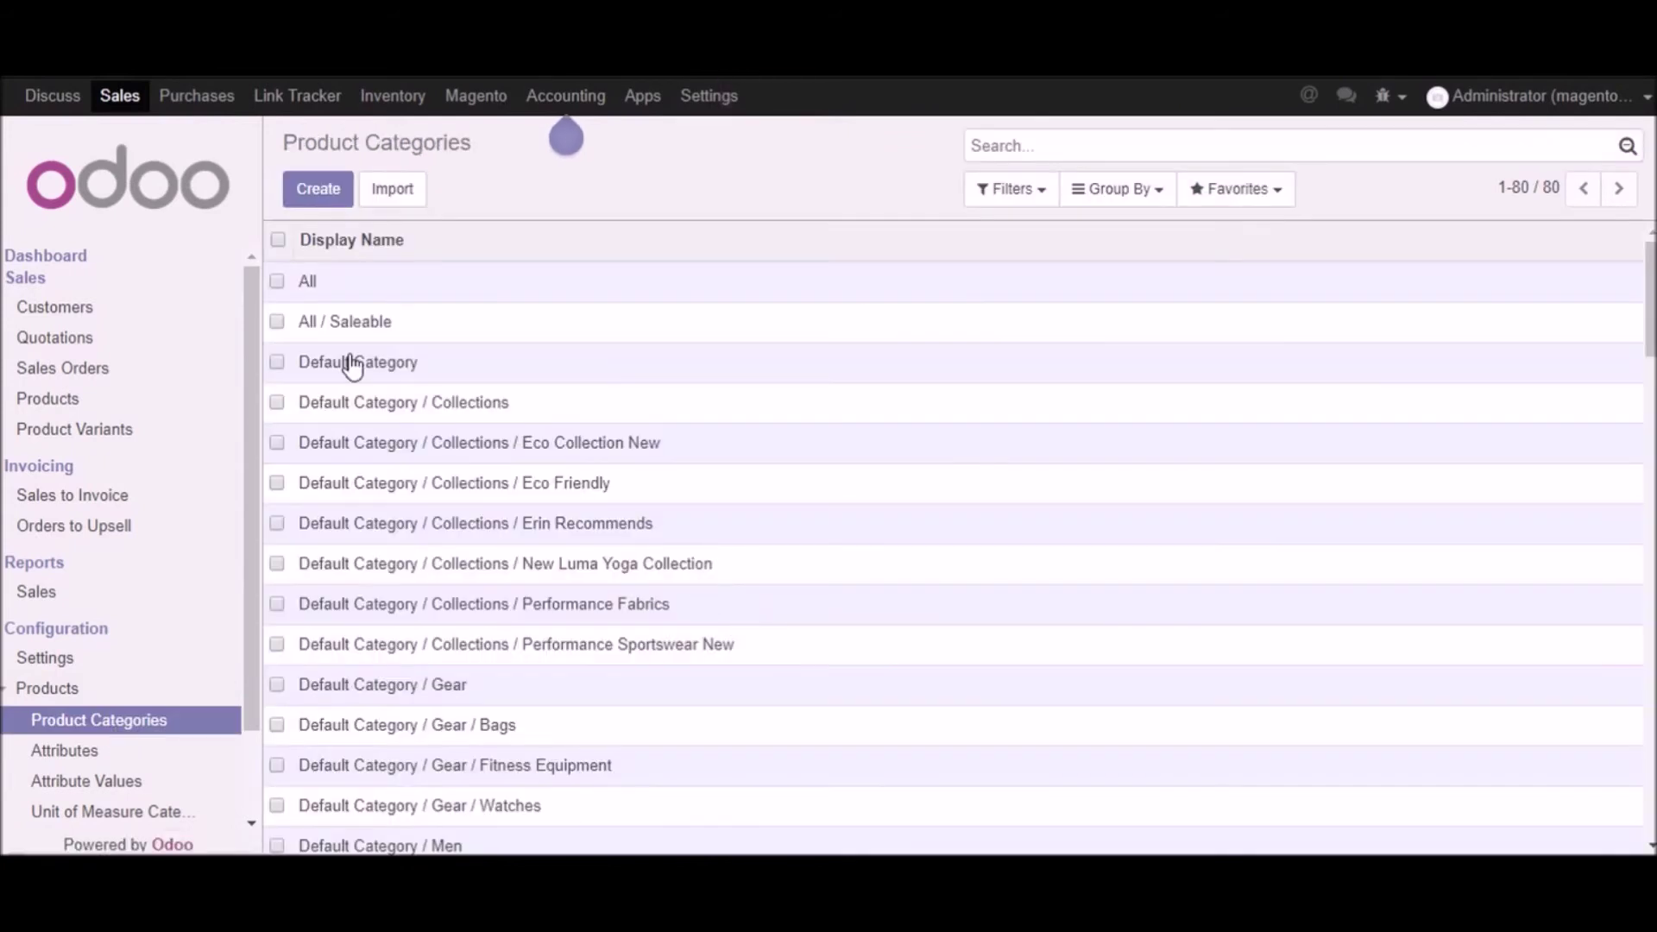
scroll(592, 343, down, 10)
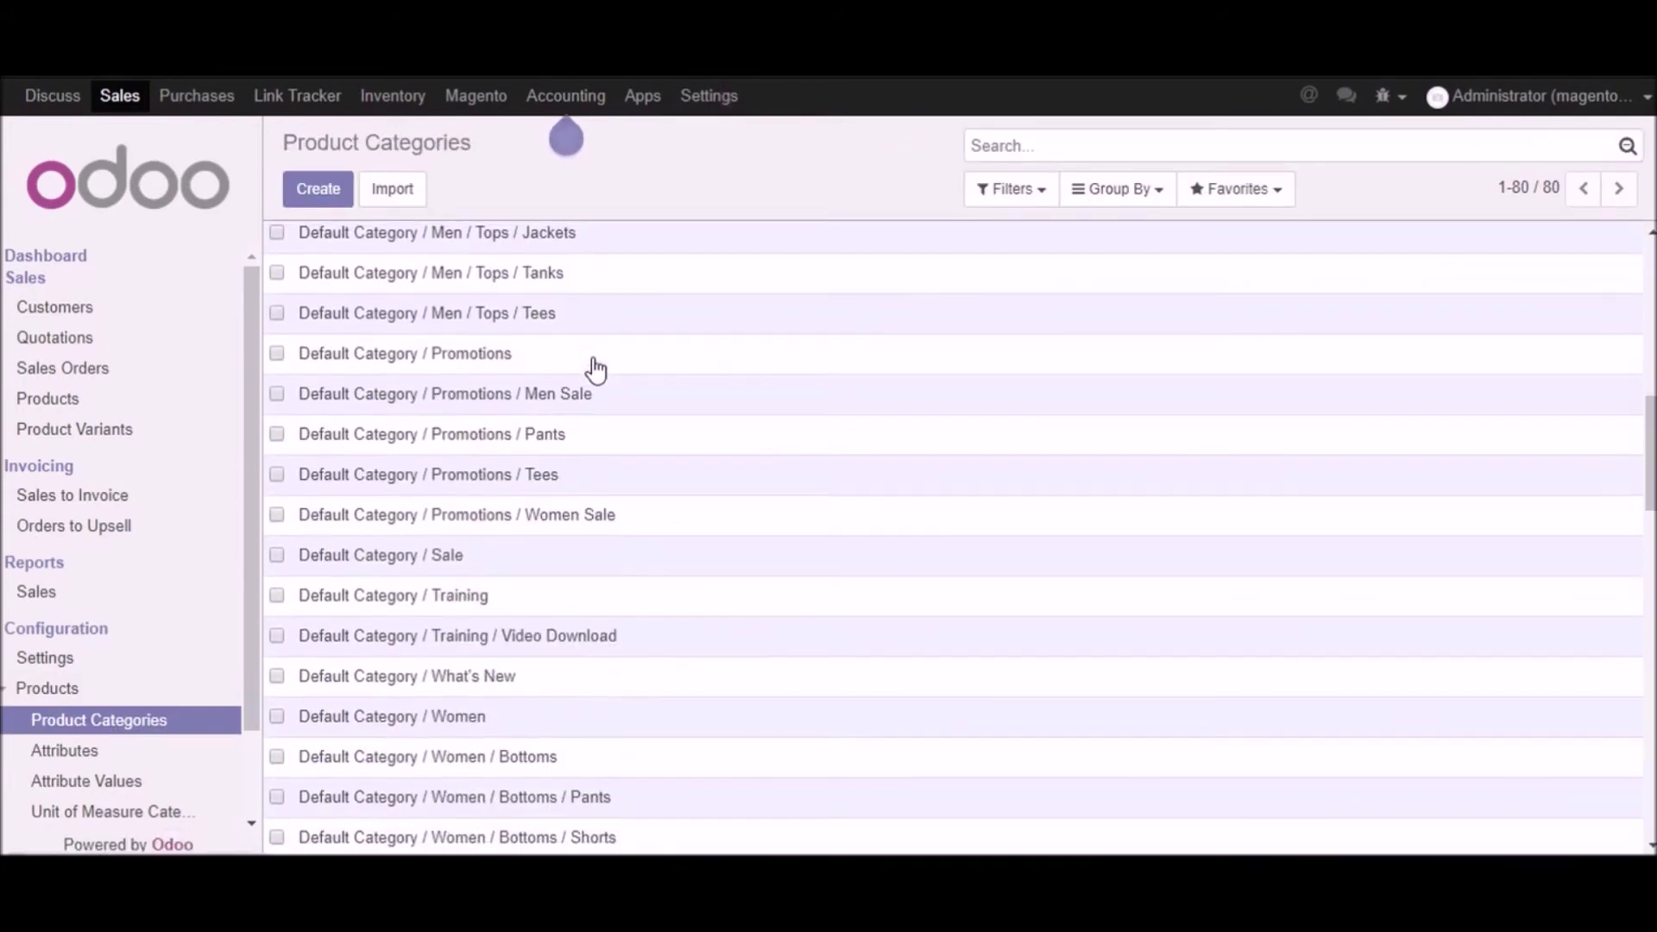
scroll(595, 370, up, 10)
- Open the Eco Collection New category and examine its parent category, code, shop and account properties
click(453, 458)
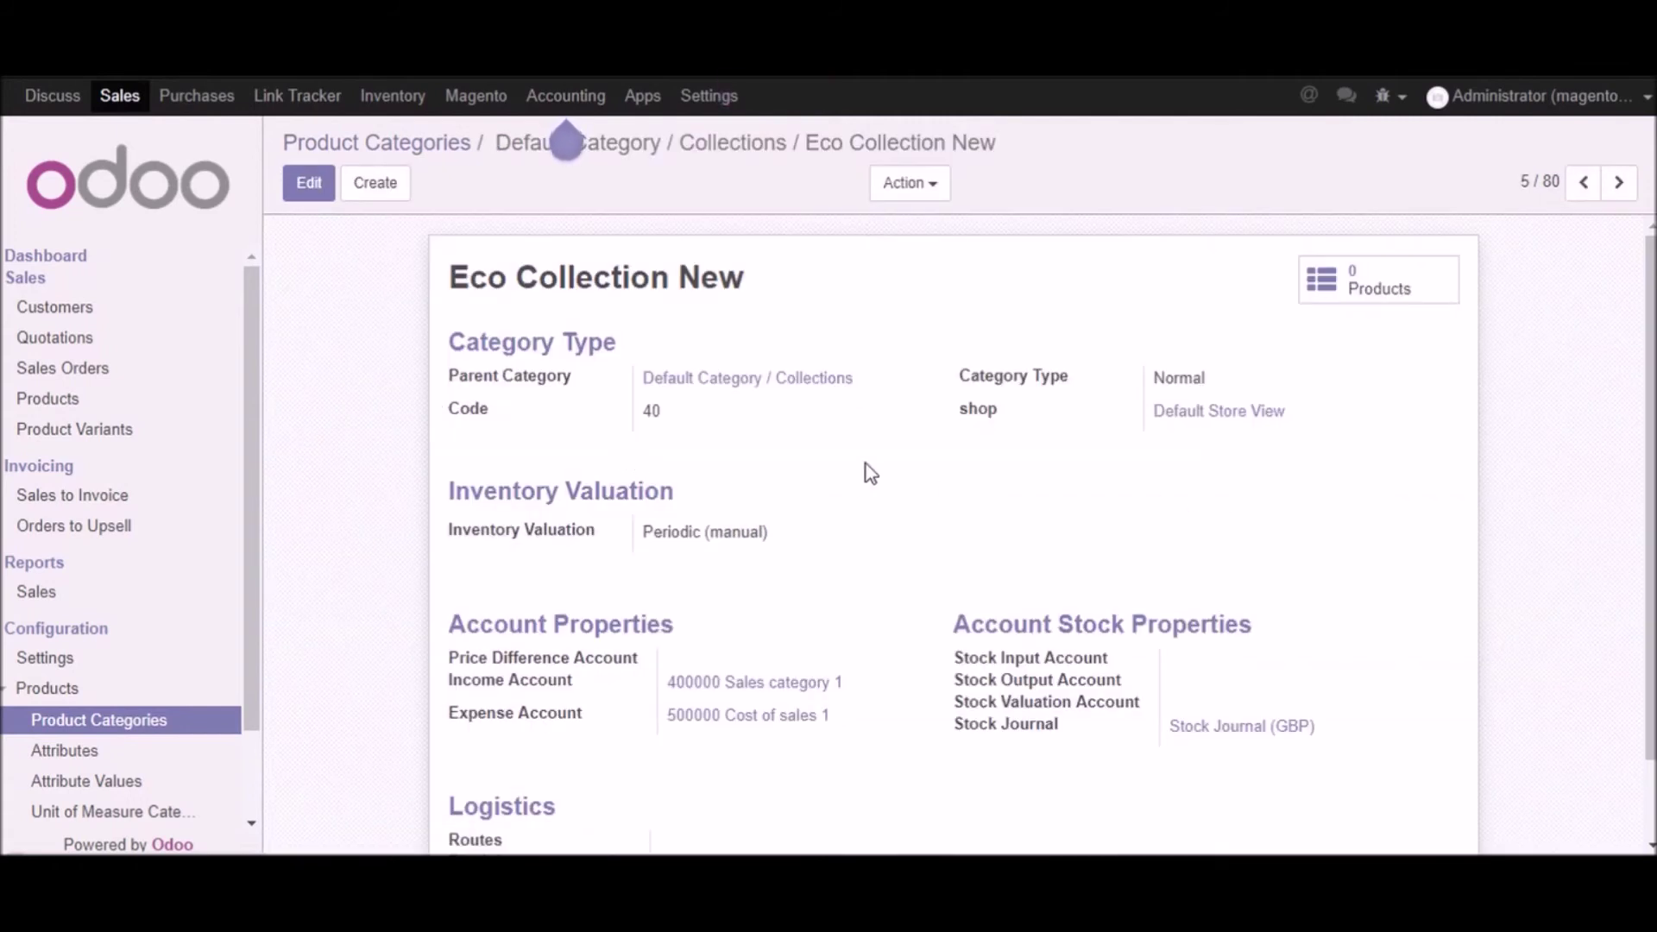
scroll(869, 454, down, 2)
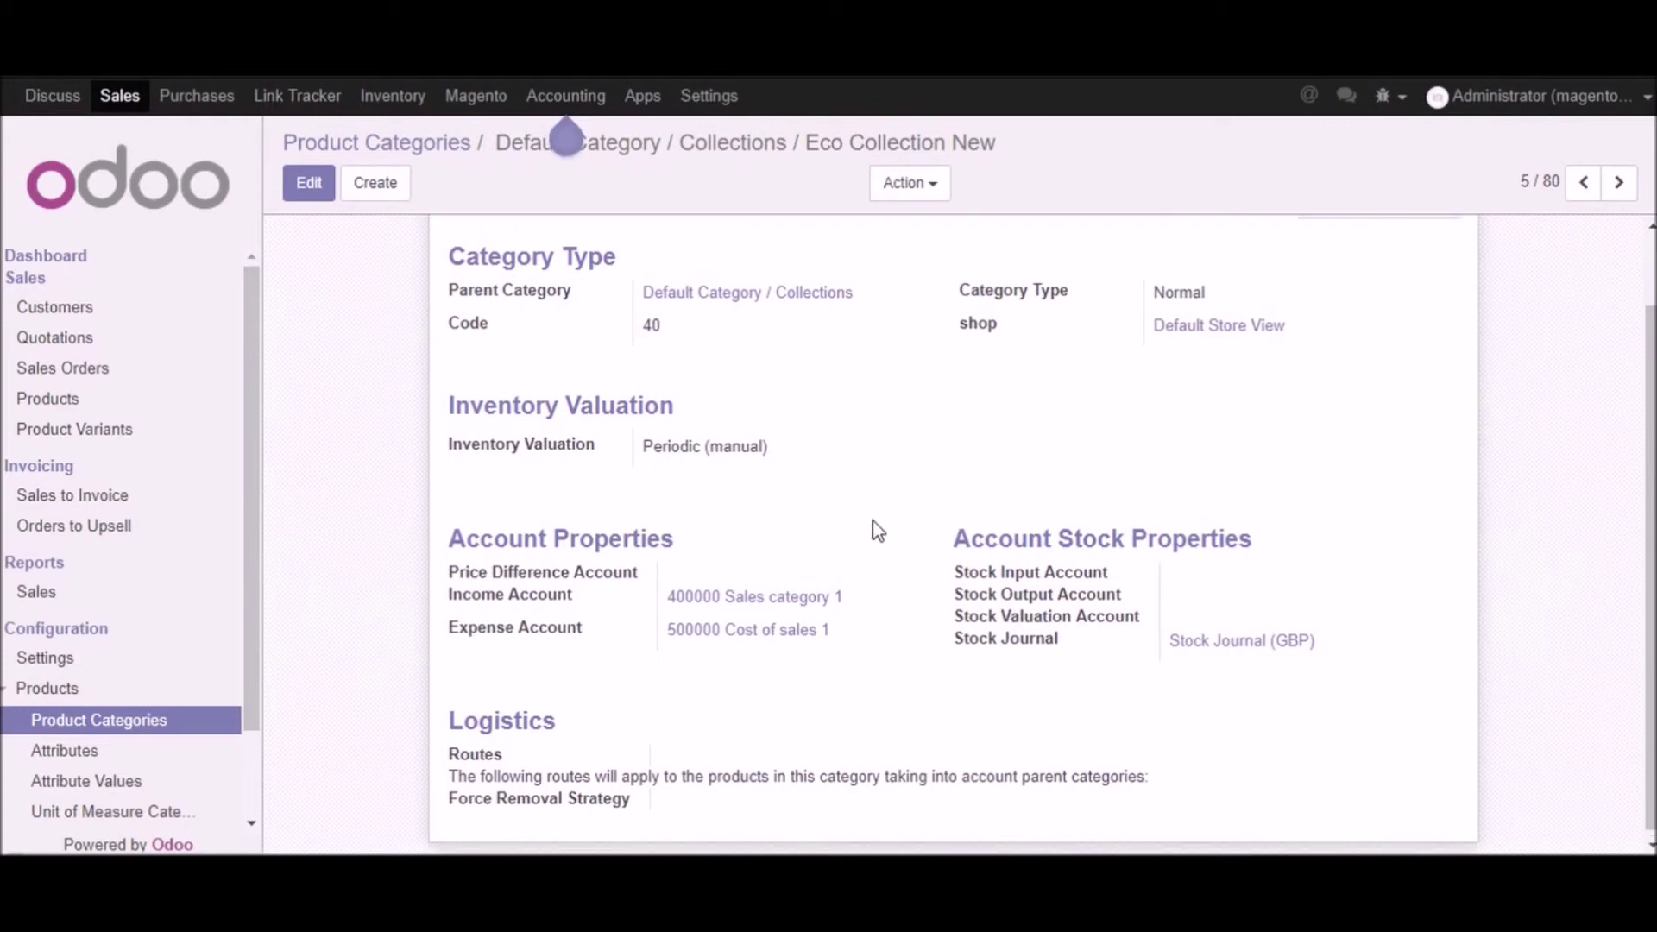
scroll(873, 522, up, 2)
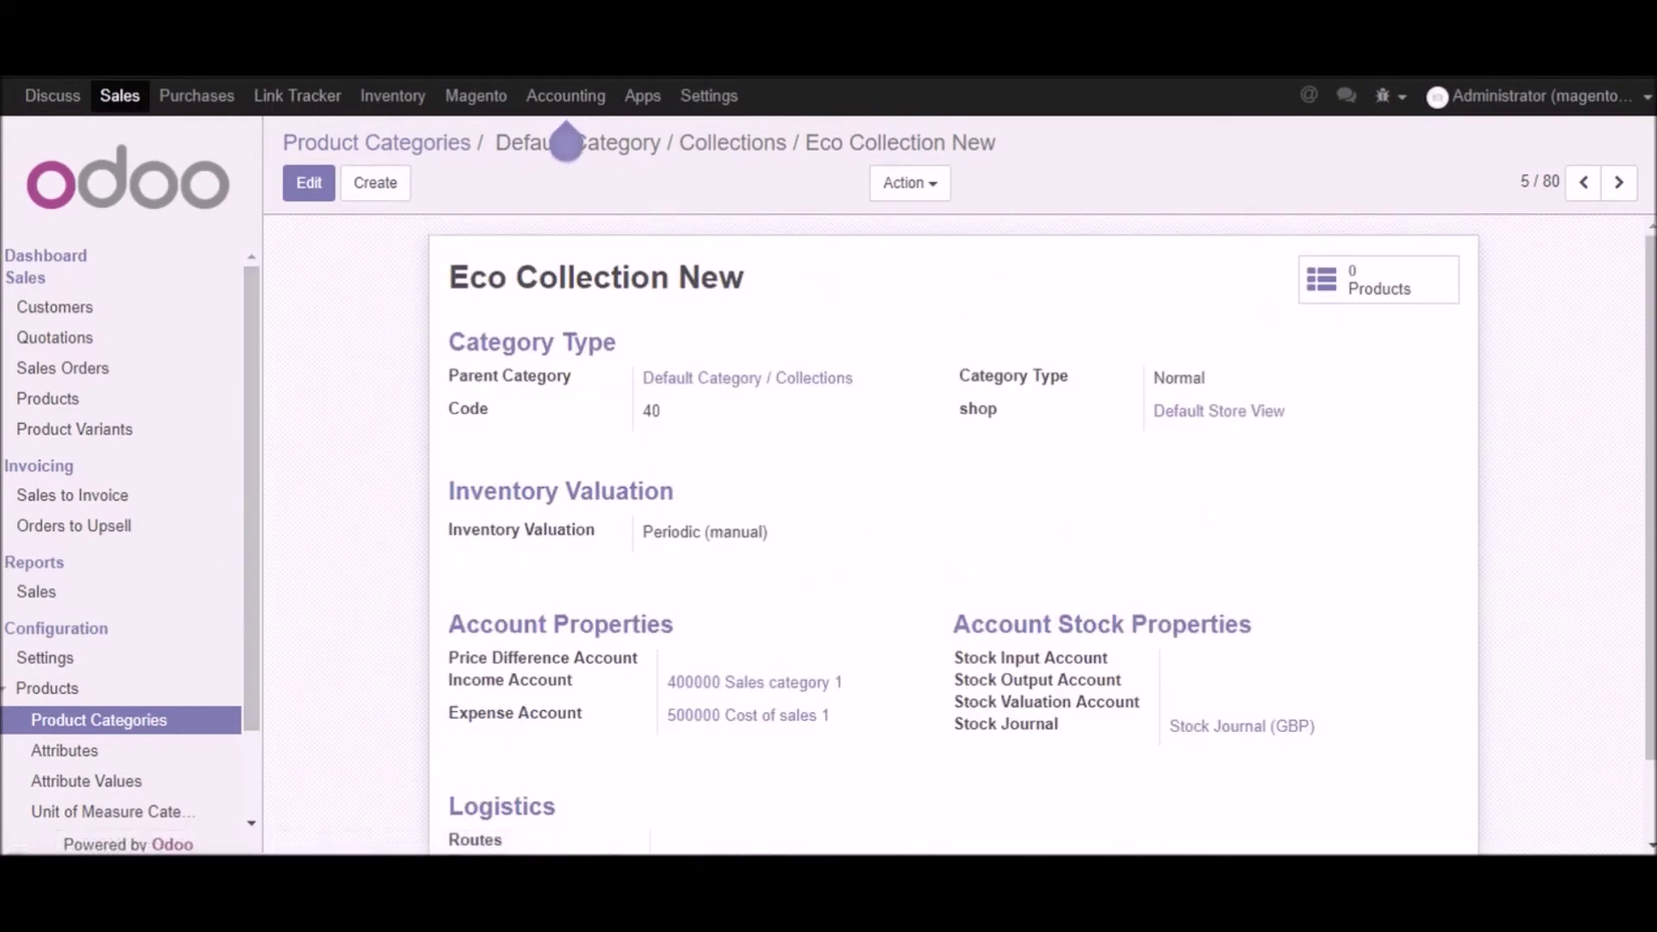
- Open the Globalteckz Instance in the Magento instances and import its product attributes
click(455, 105)
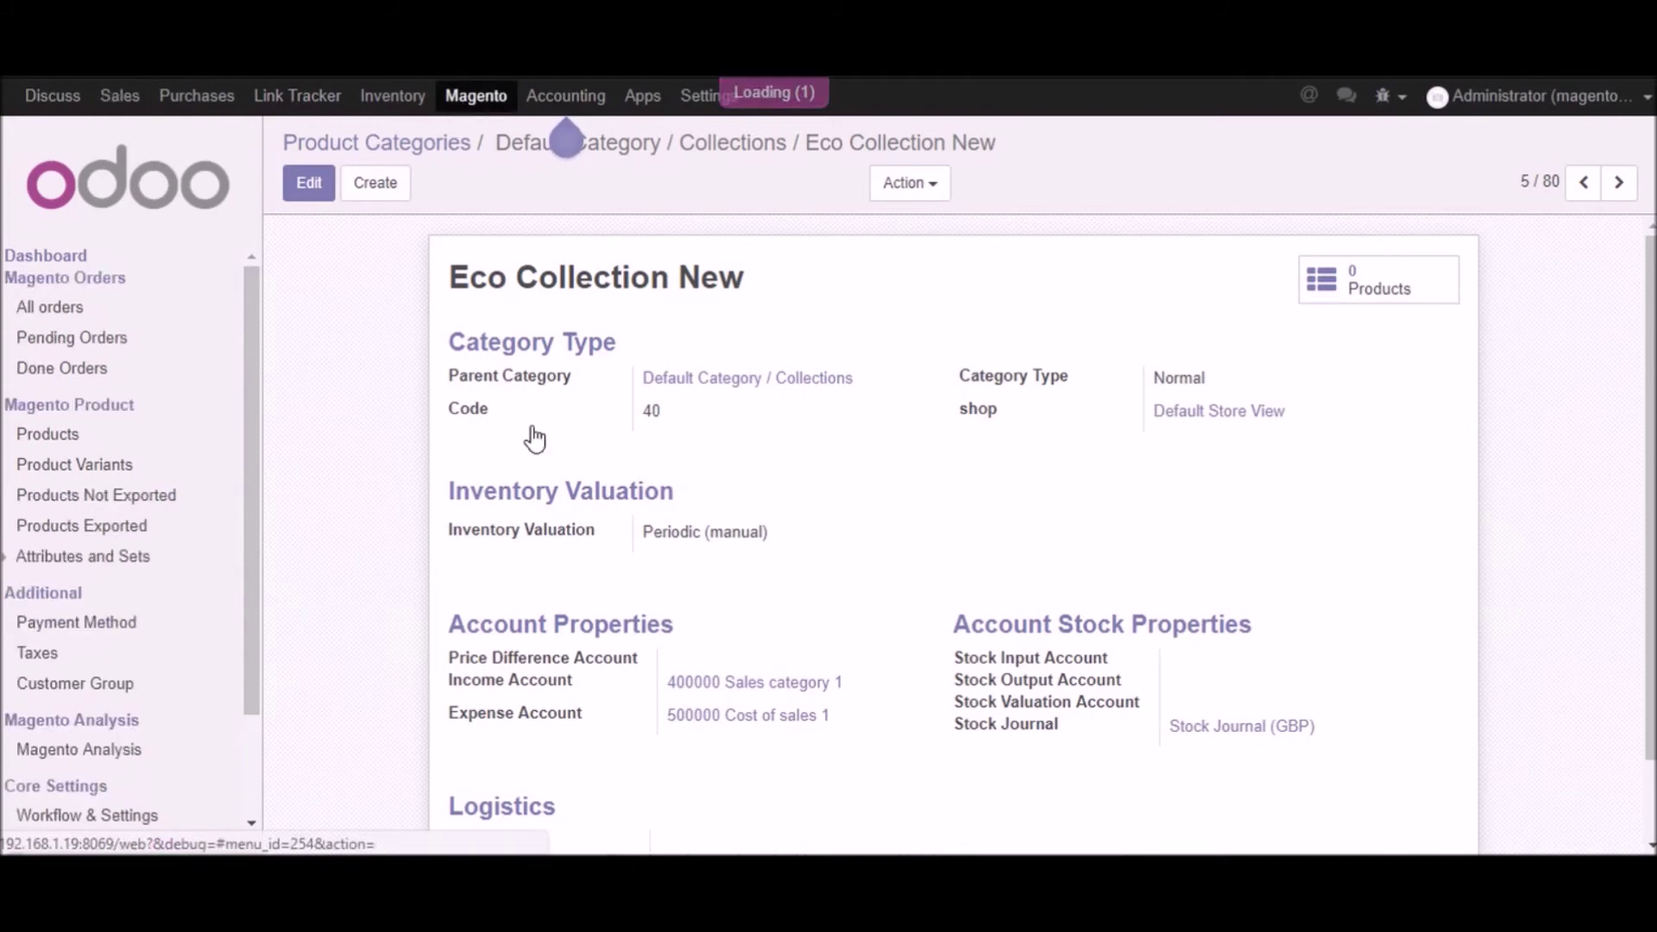
scroll(229, 592, down, 3)
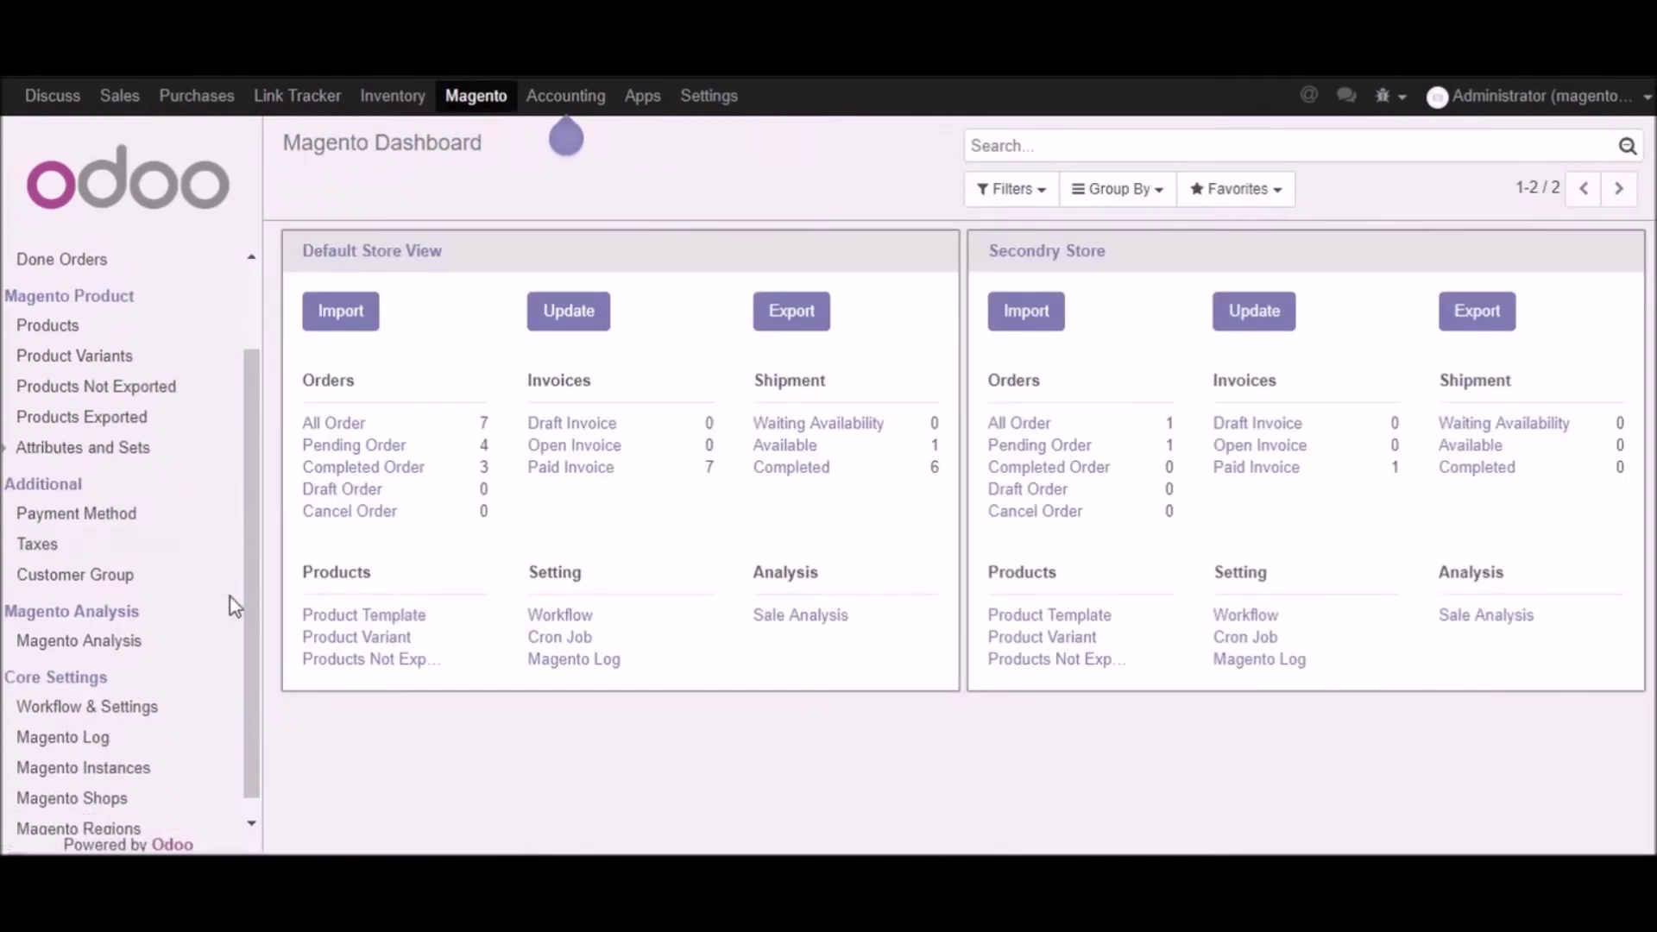
click(86, 747)
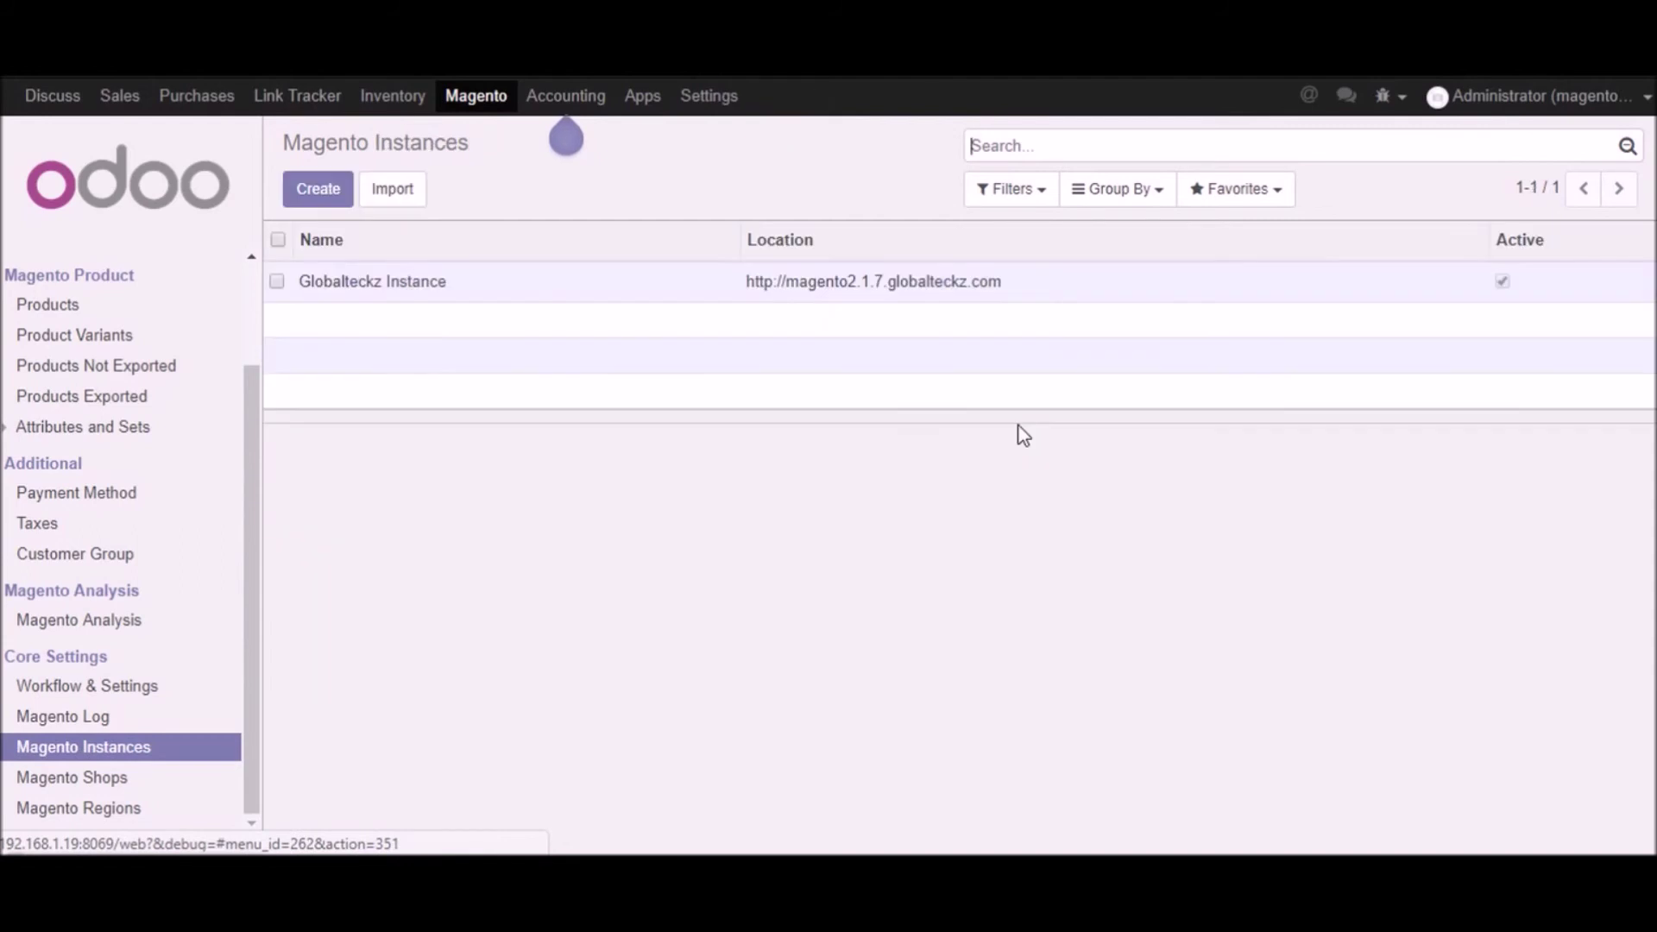
click(847, 281)
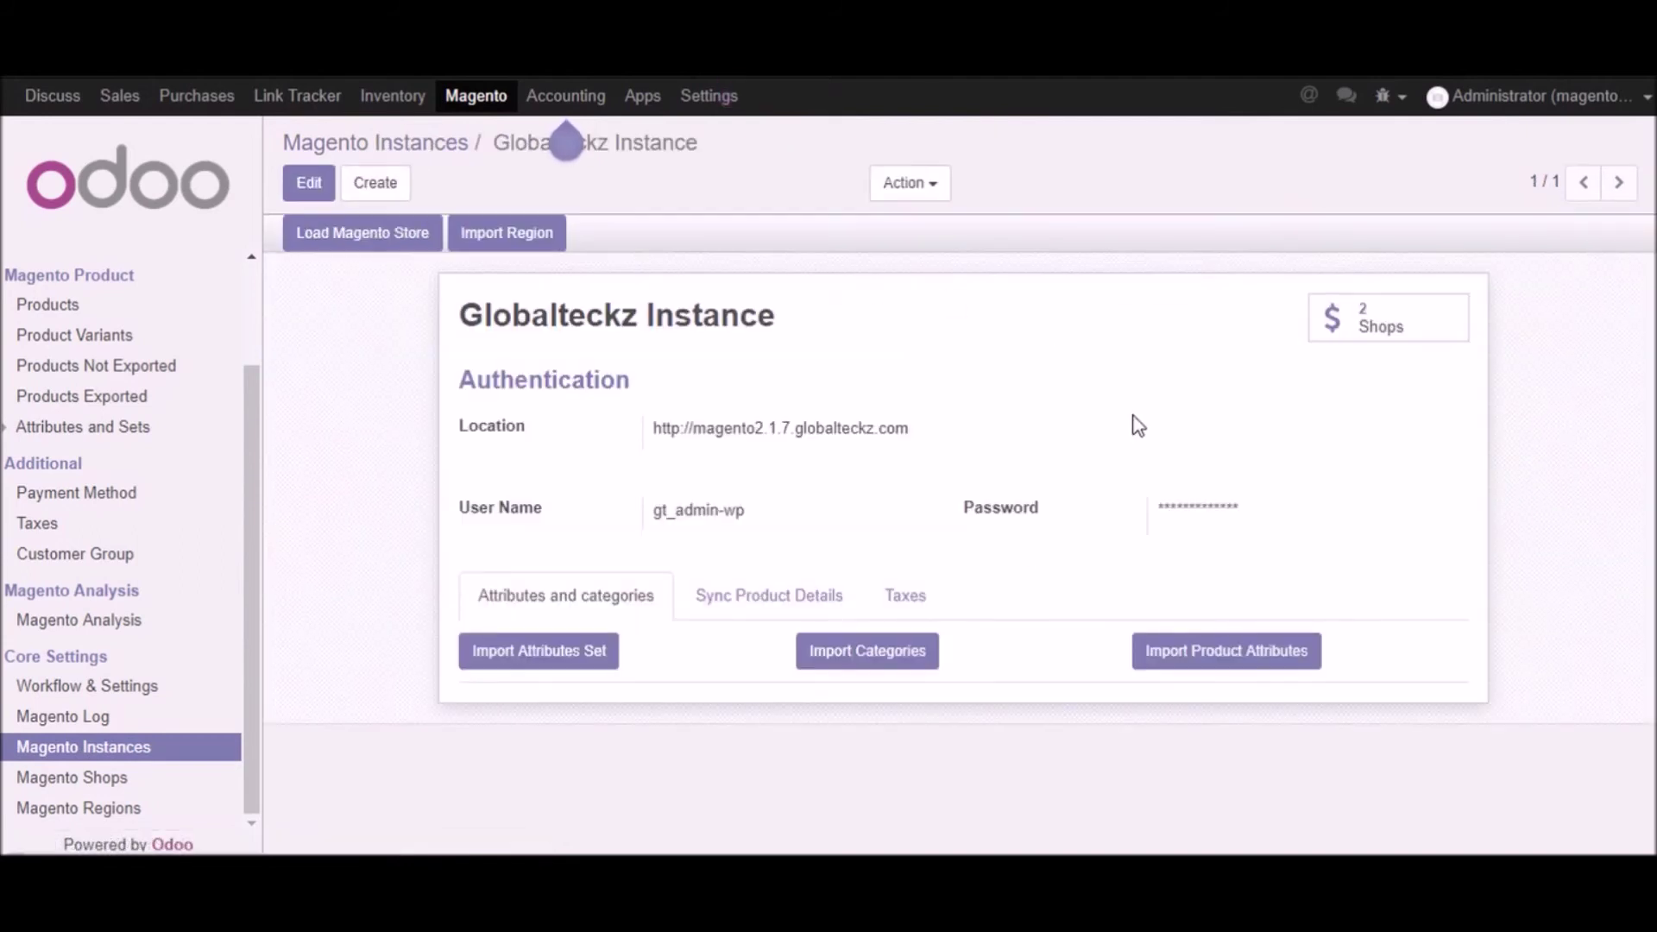
click(1246, 647)
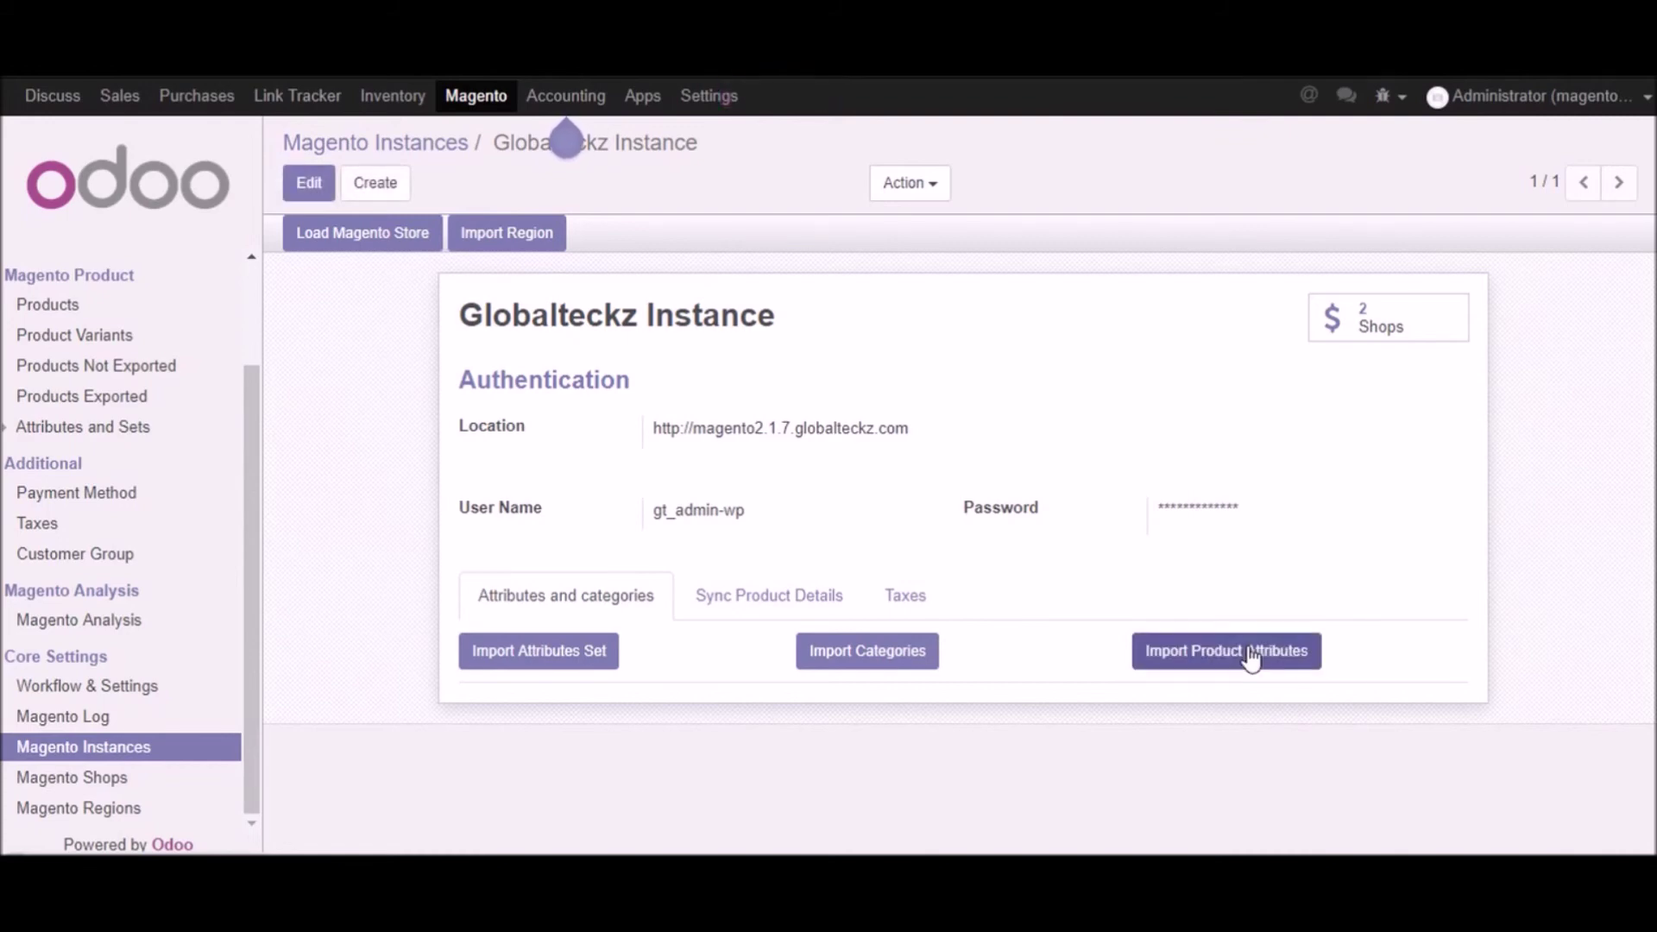
- Look through the Magento product attribute options and open the Blue option of the color attribute to examine its details
click(124, 429)
click(87, 554)
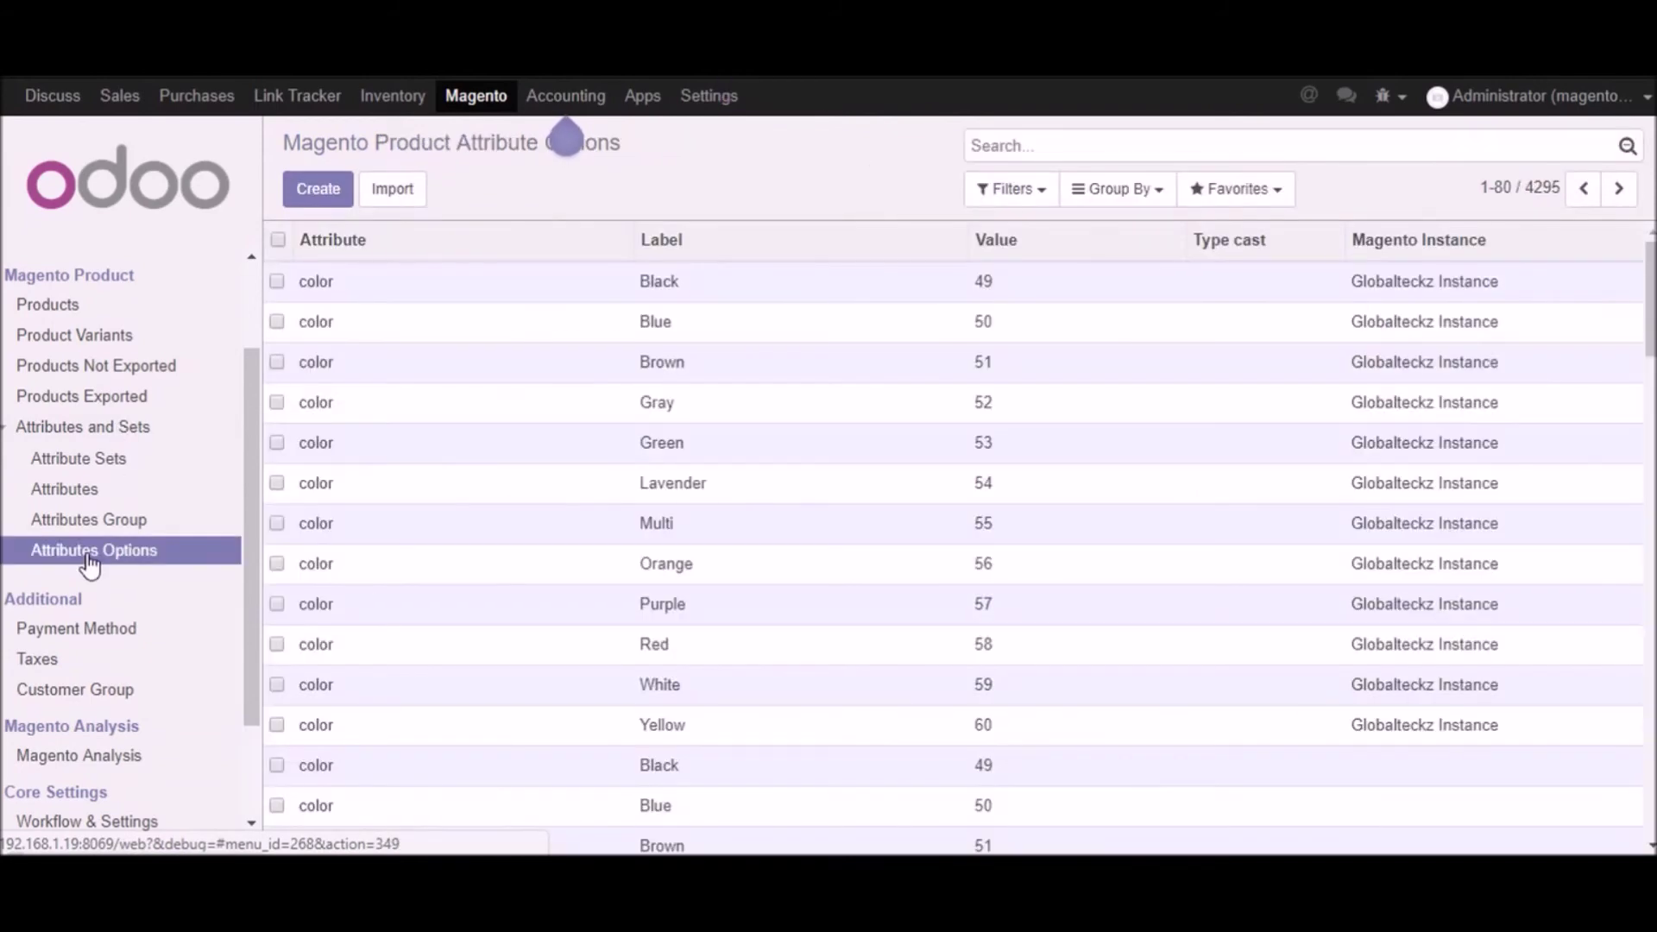
scroll(436, 405, down, 5)
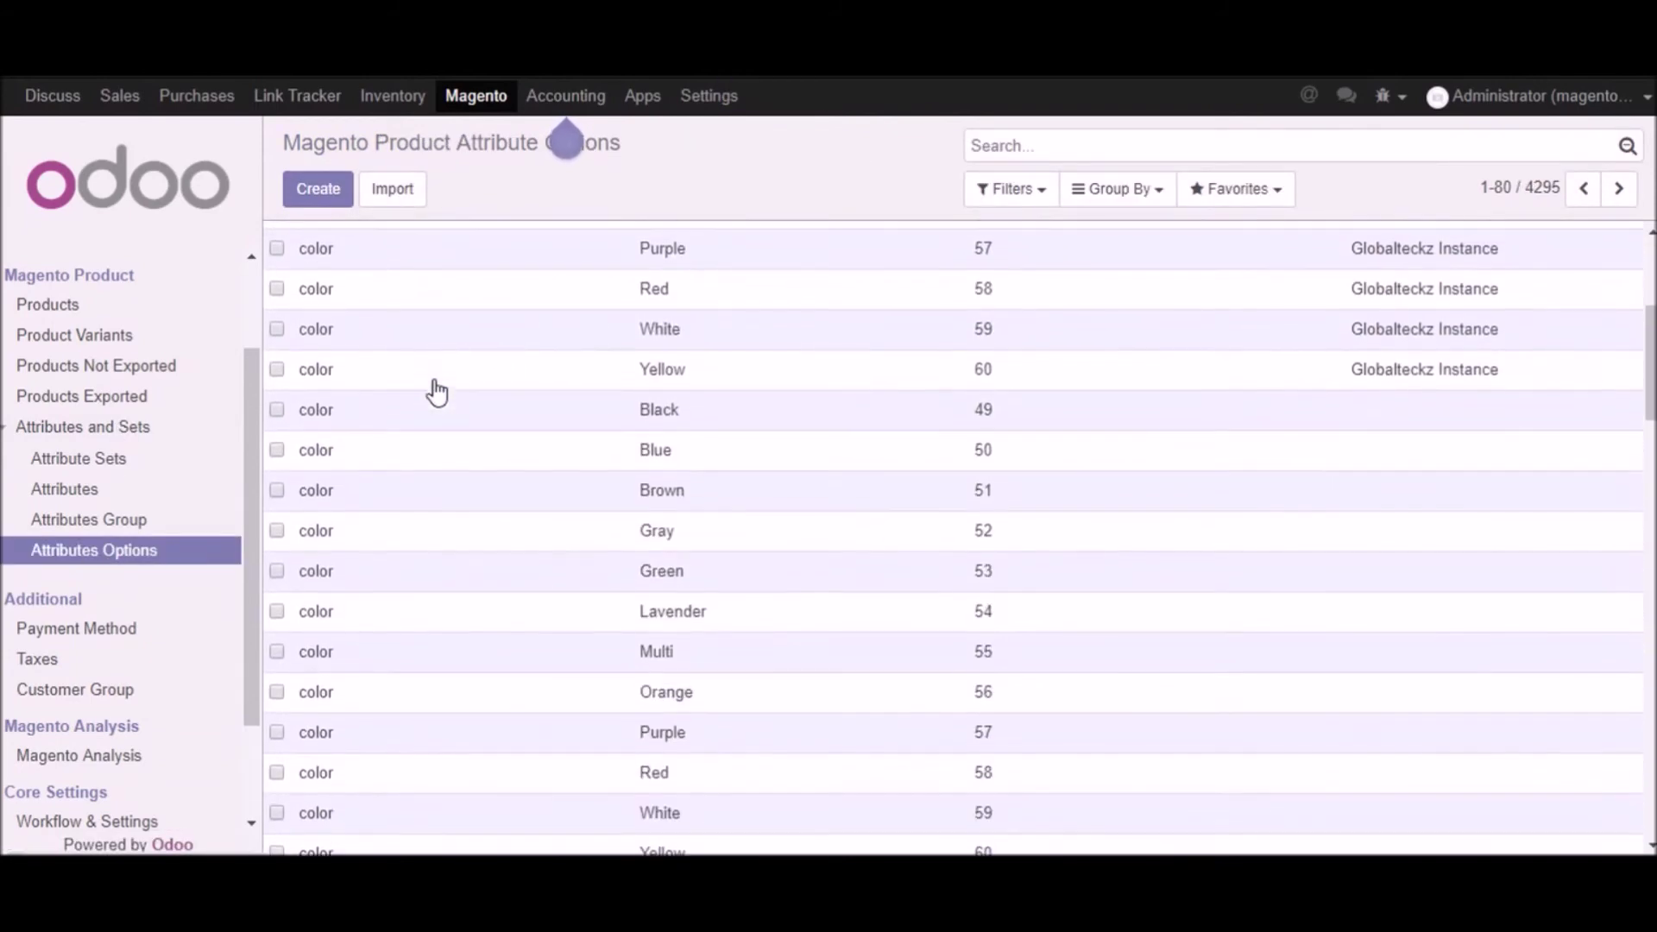
scroll(434, 410, up, 5)
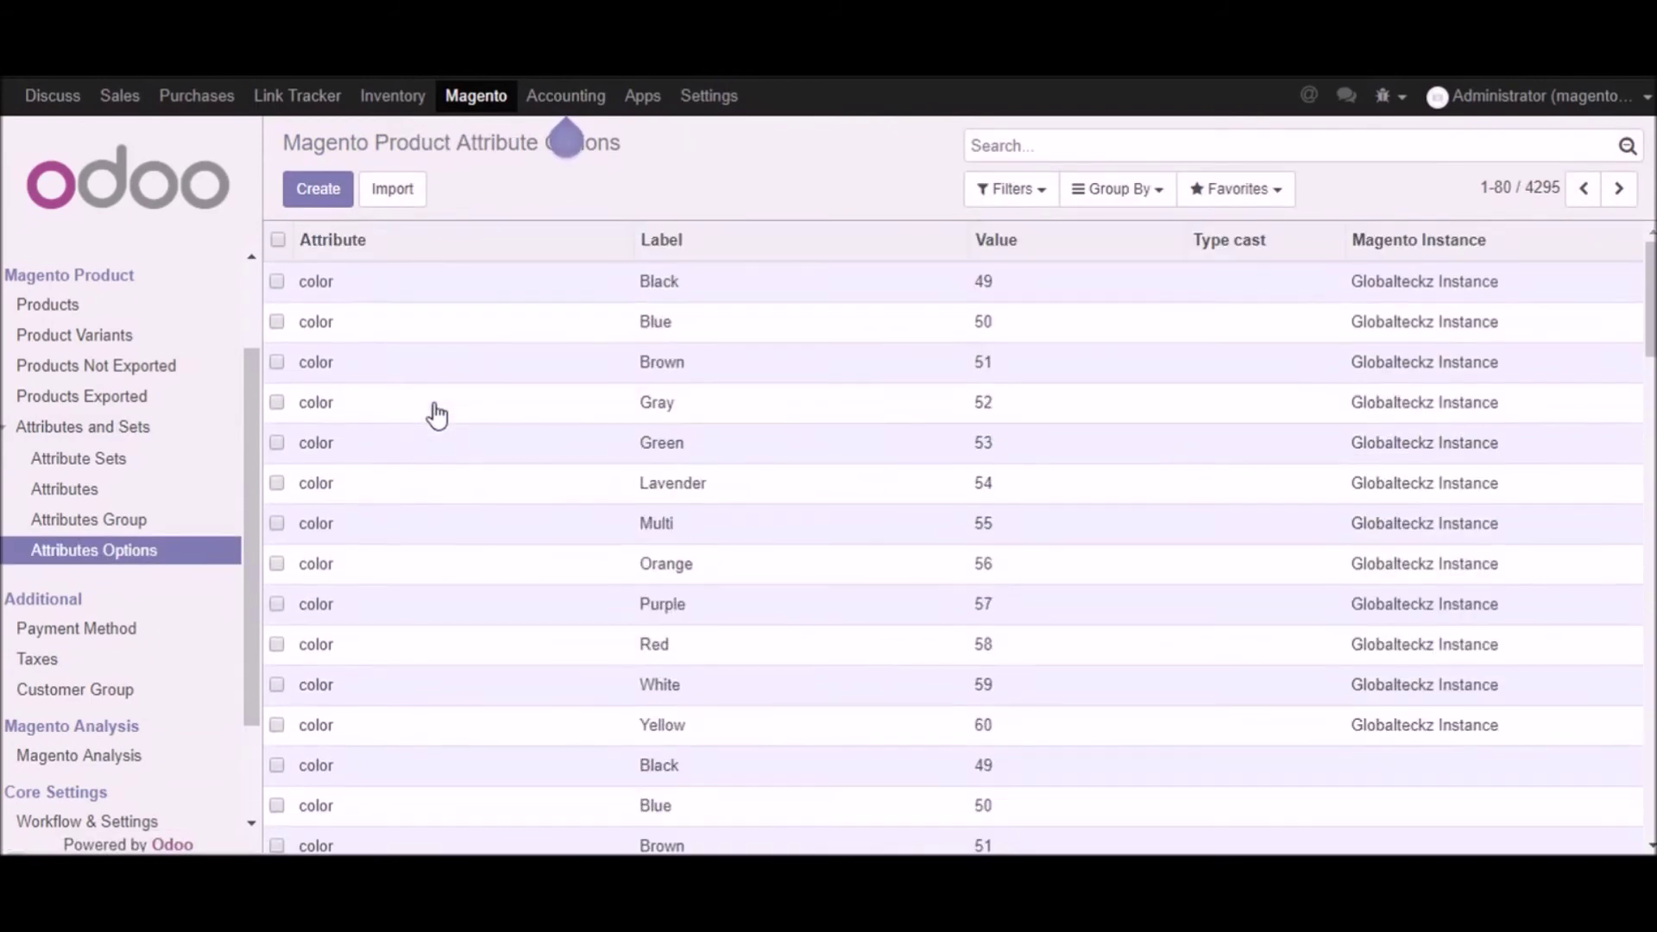
click(315, 327)
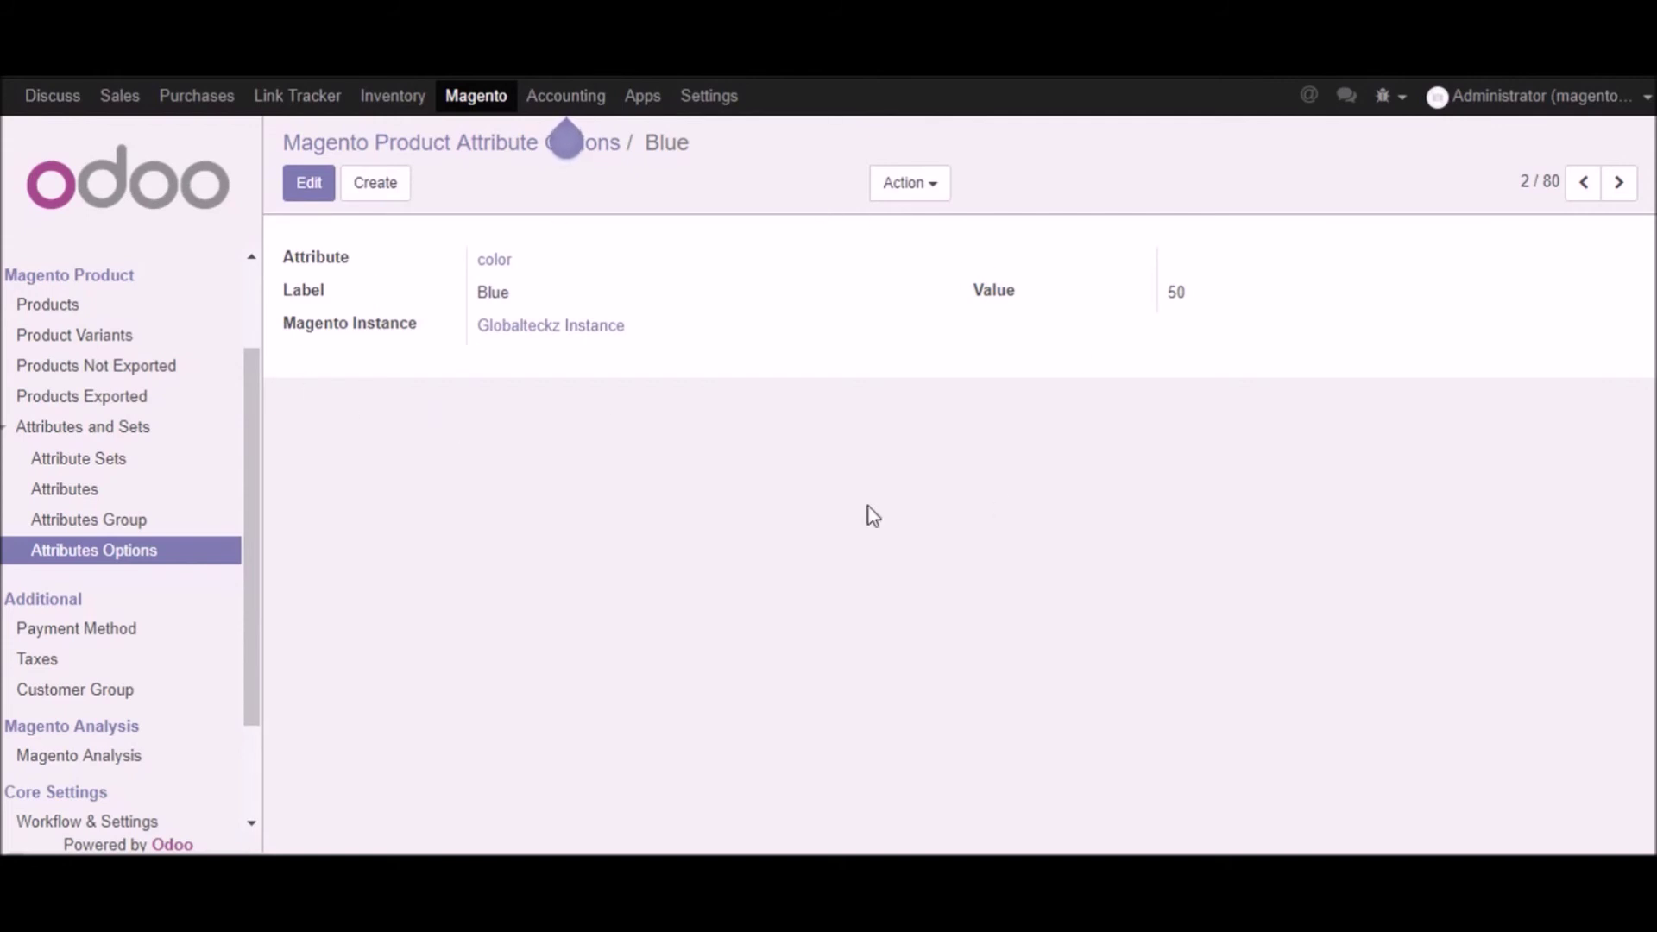
- Open the Magento product attributes list and look through the attribute codes and their visible, required and searchable flags
click(64, 491)
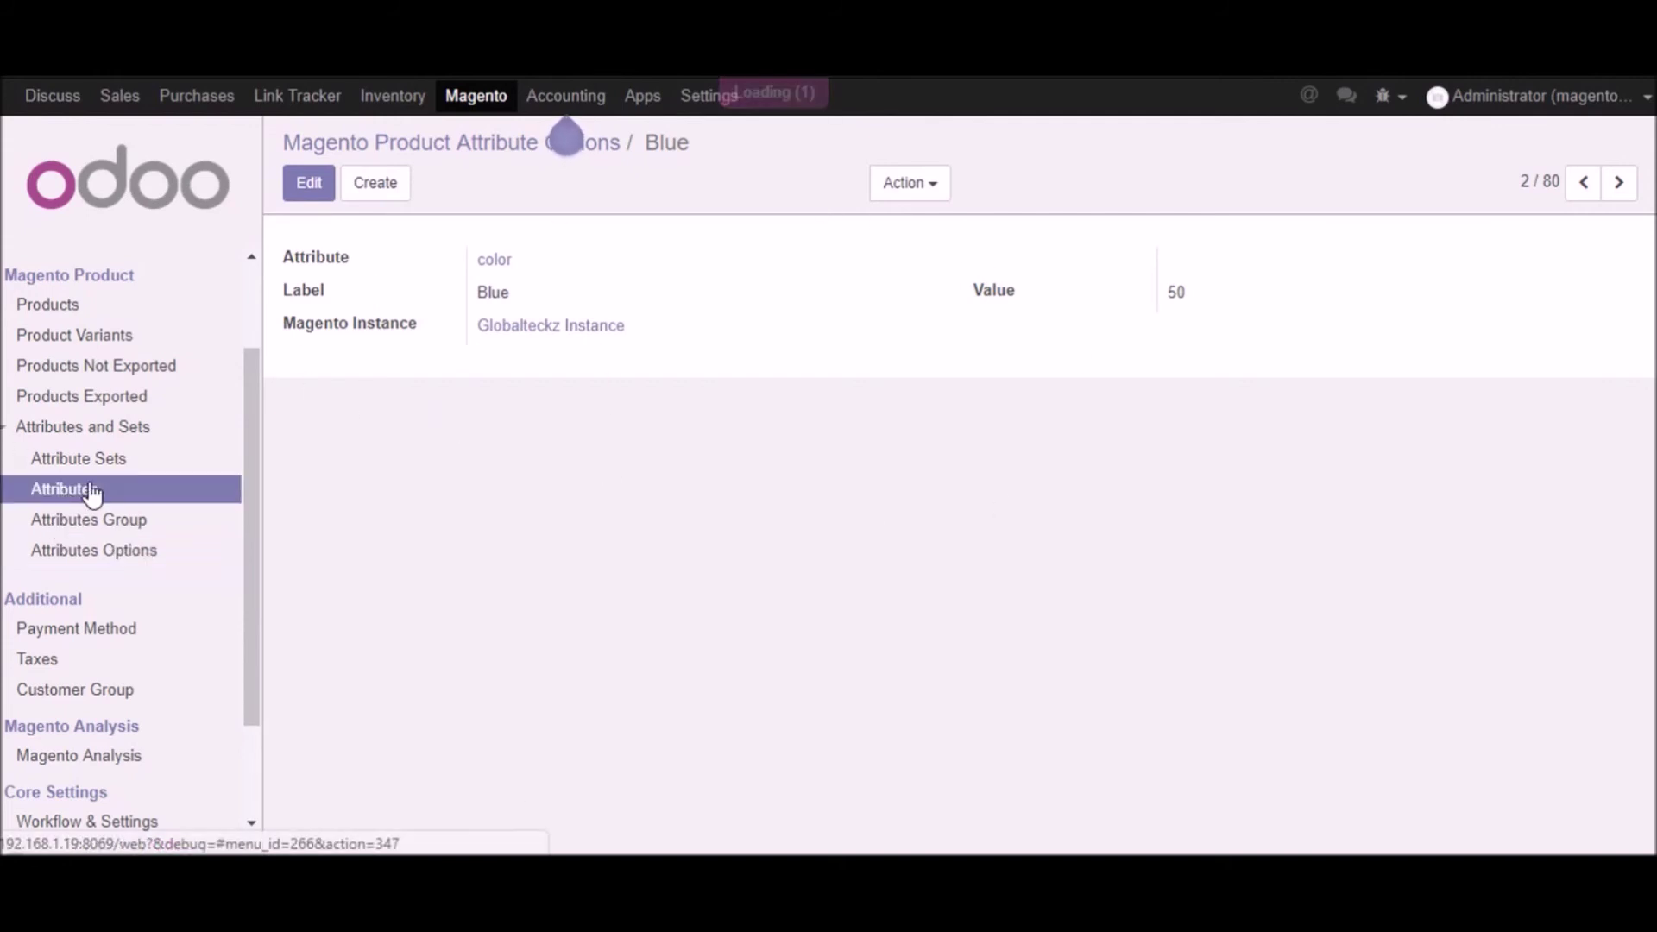
scroll(617, 436, down, 5)
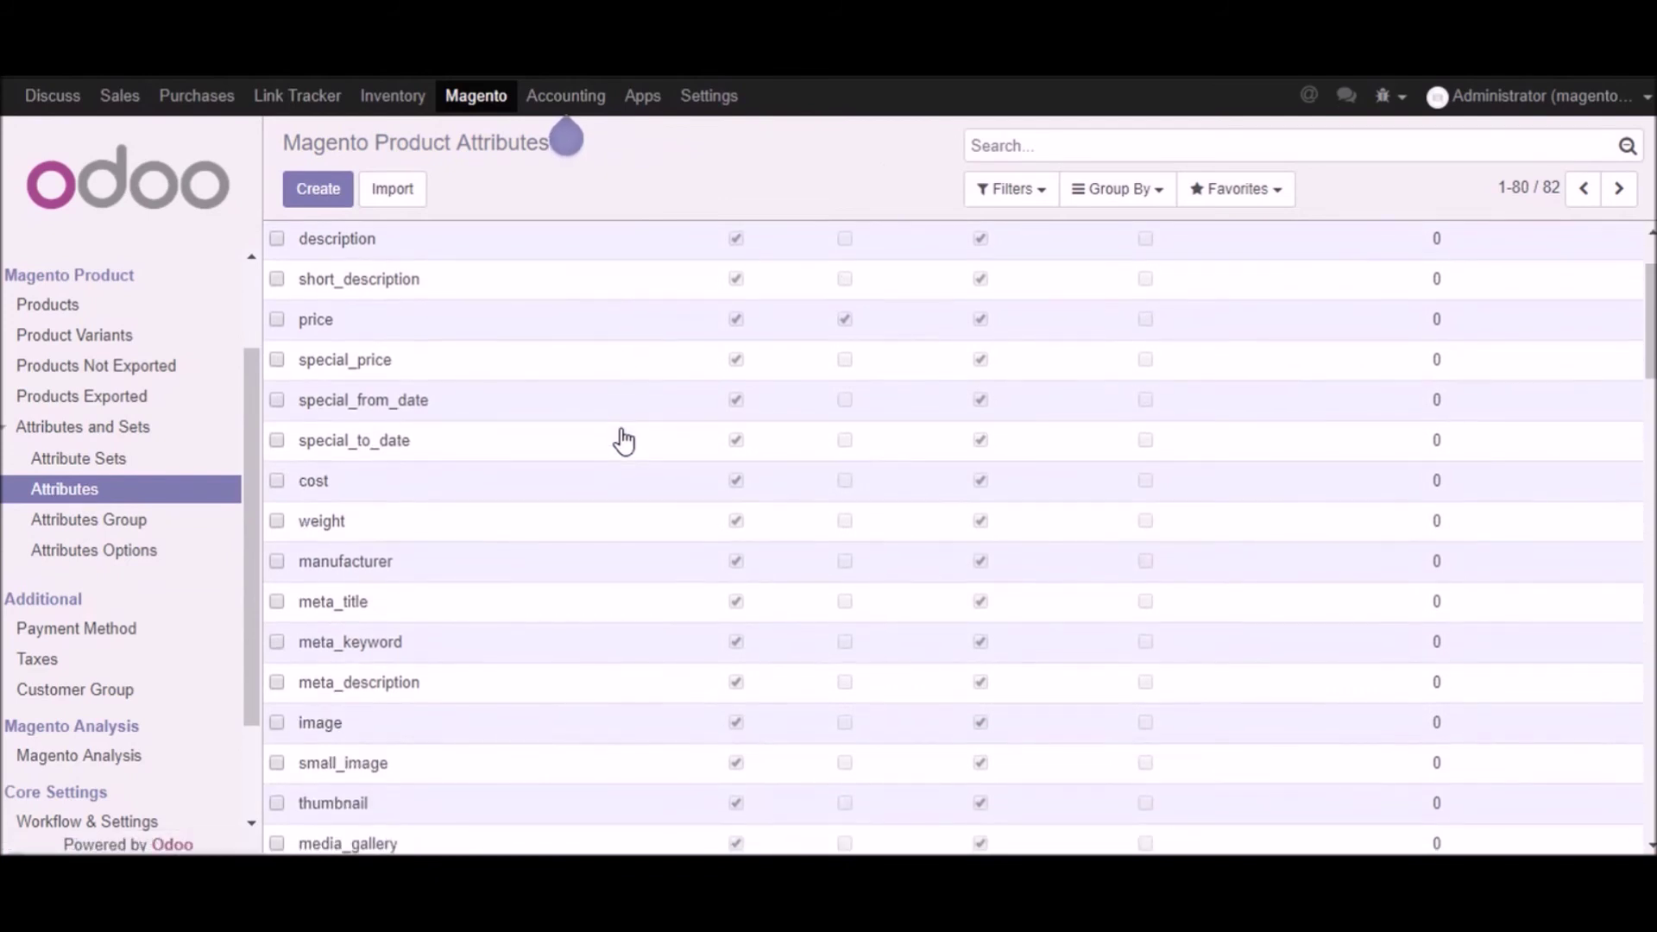
scroll(623, 458, down, 3)
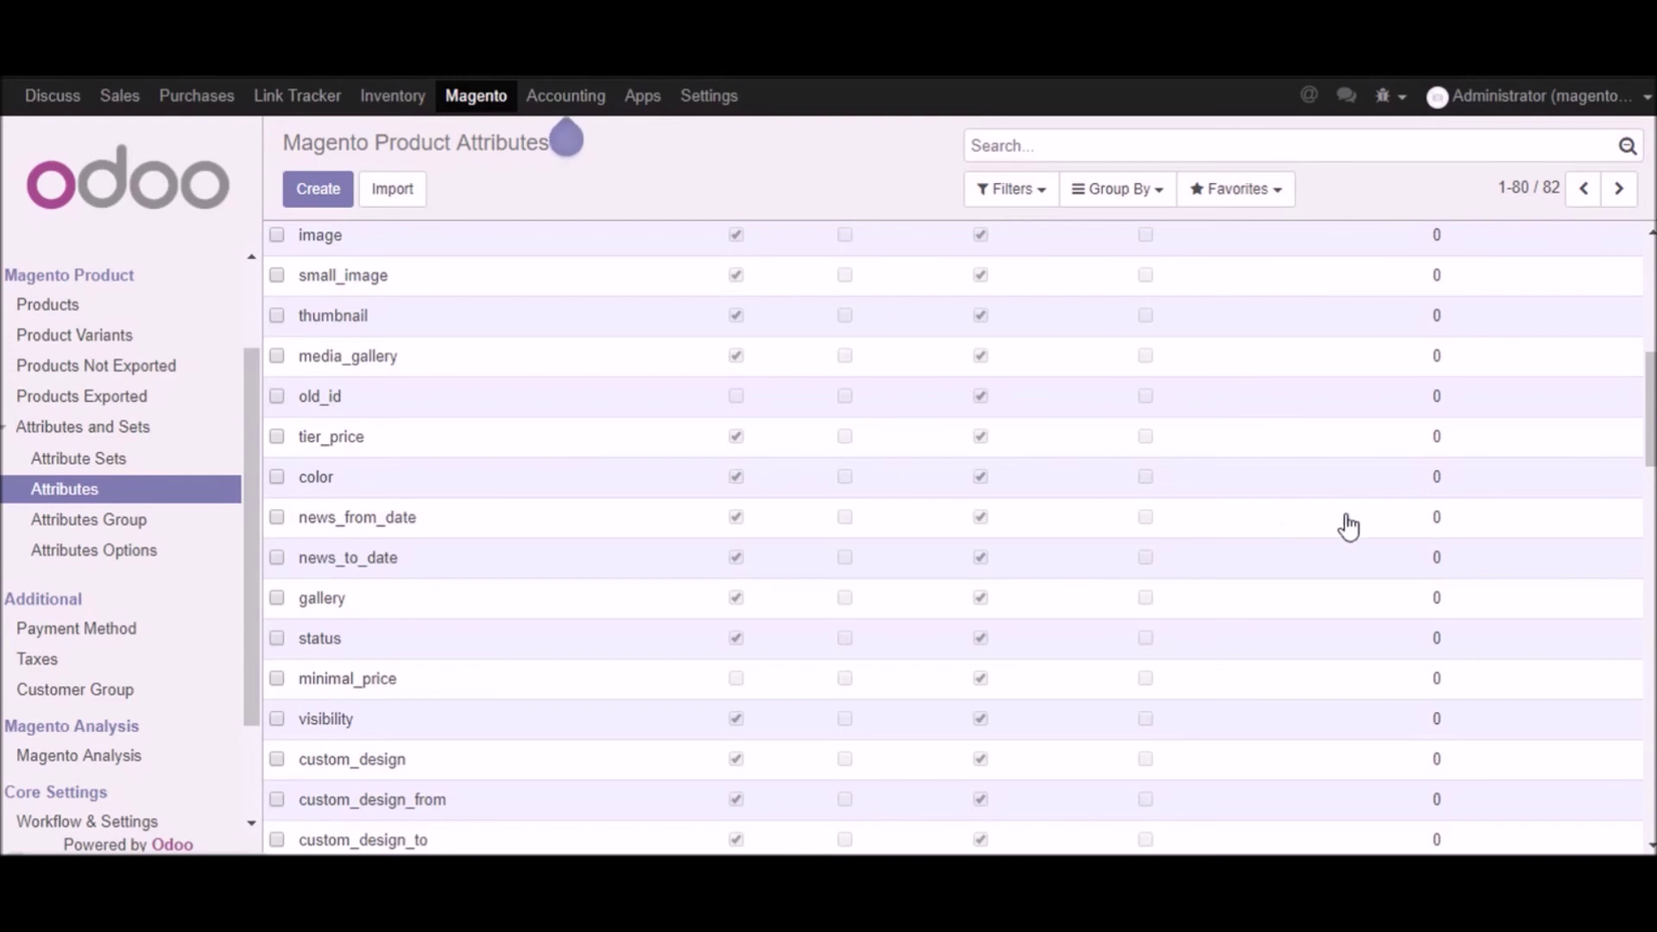
scroll(1347, 521, up, 6)
scroll(1420, 513, up, 2)
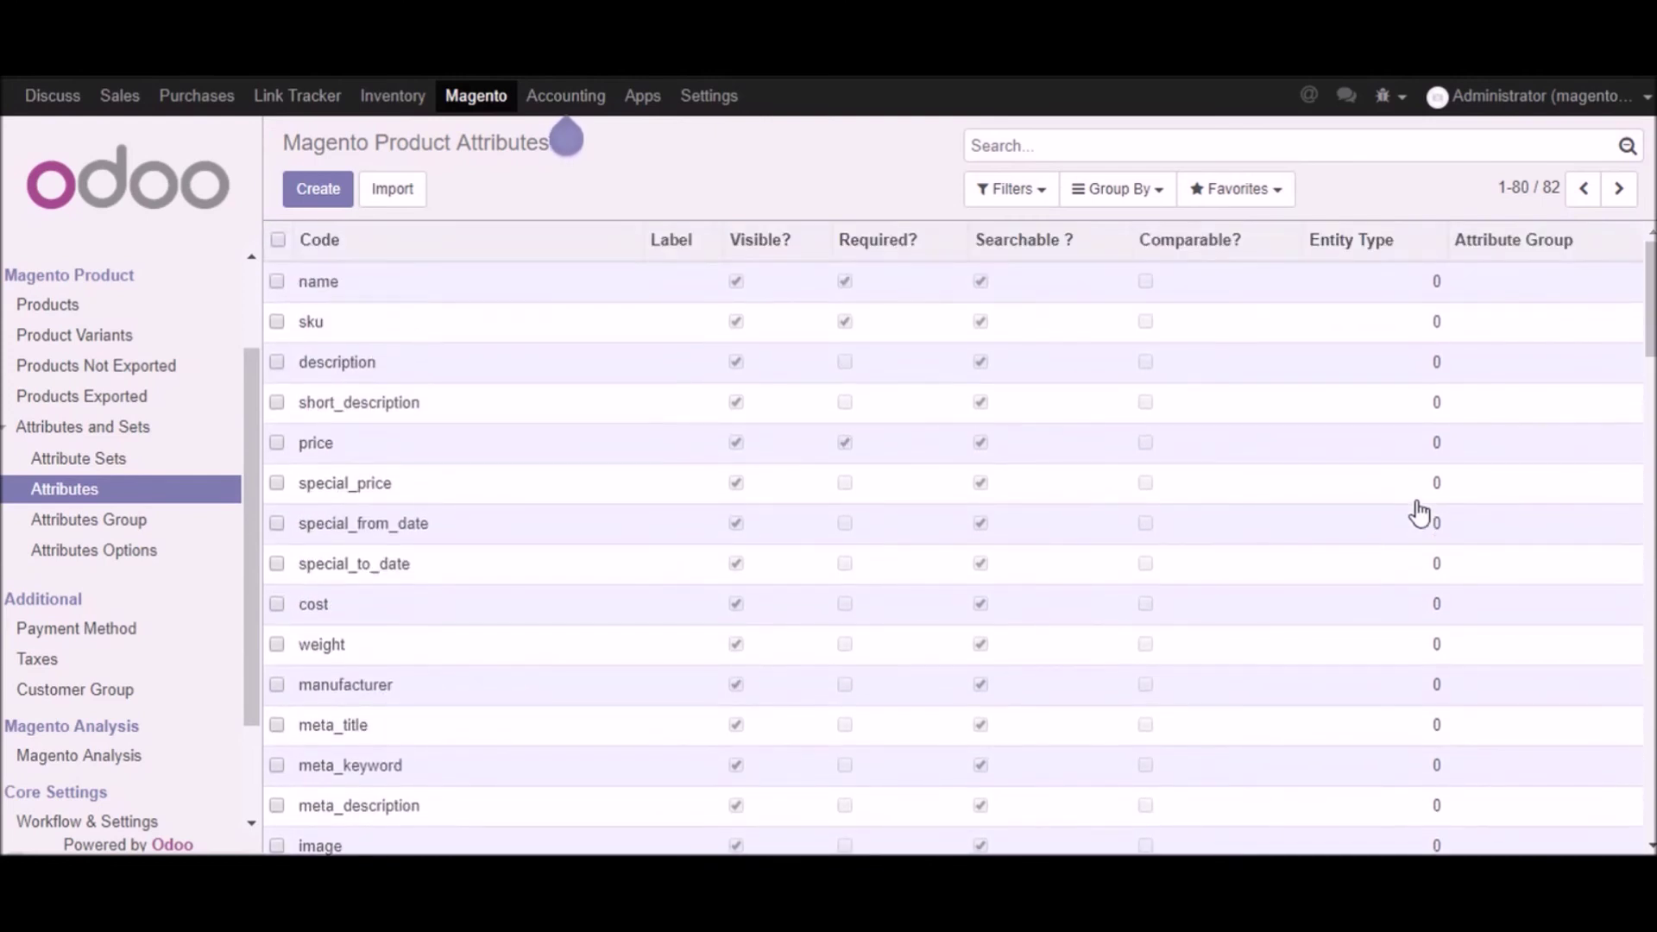
- Open the manufacturer attribute and examine its code, frontend input, instance, scope and option flags
click(1471, 691)
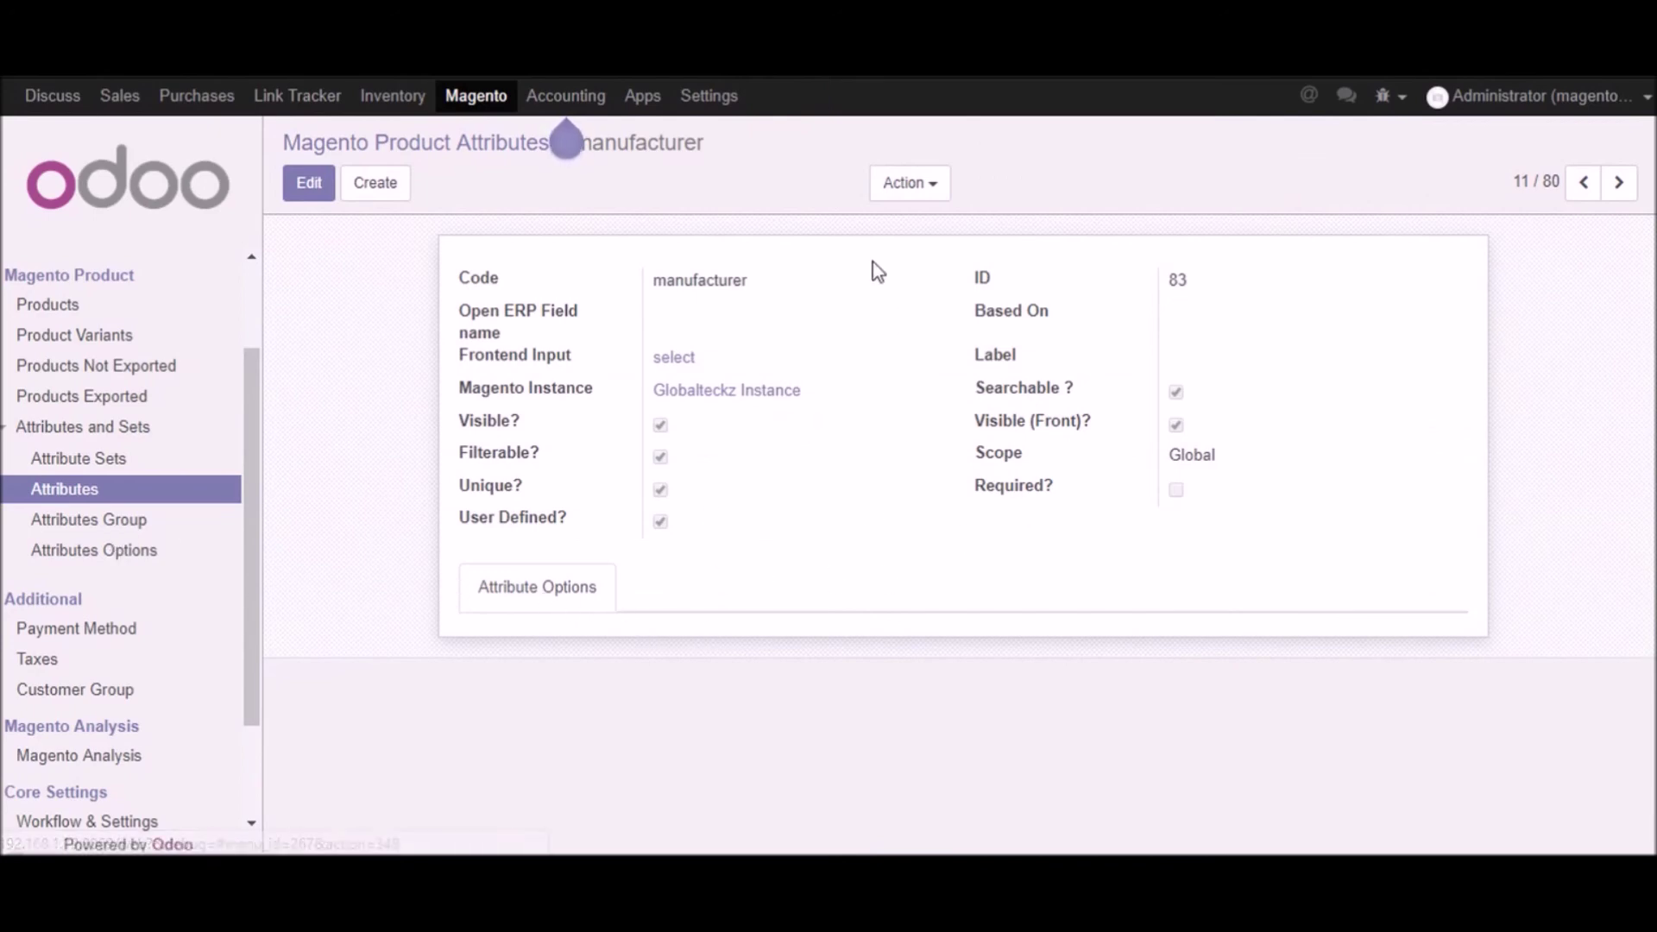
drag(432, 295, 1402, 596)
click(325, 599)
- Return to the Magento dashboard
click(498, 97)
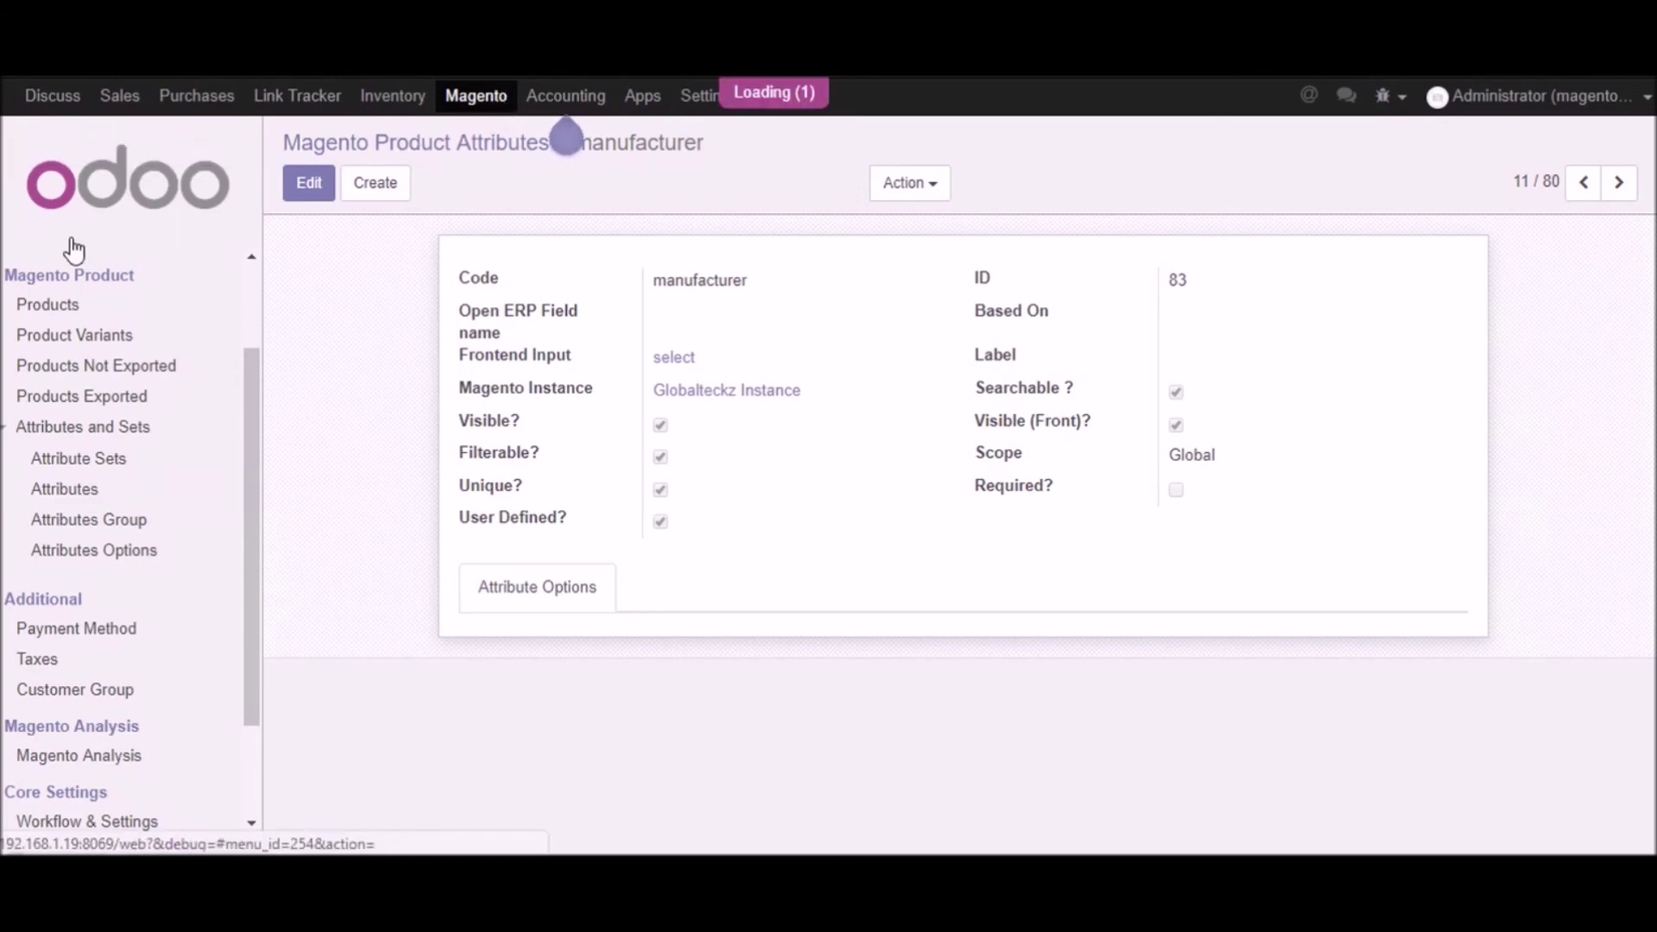